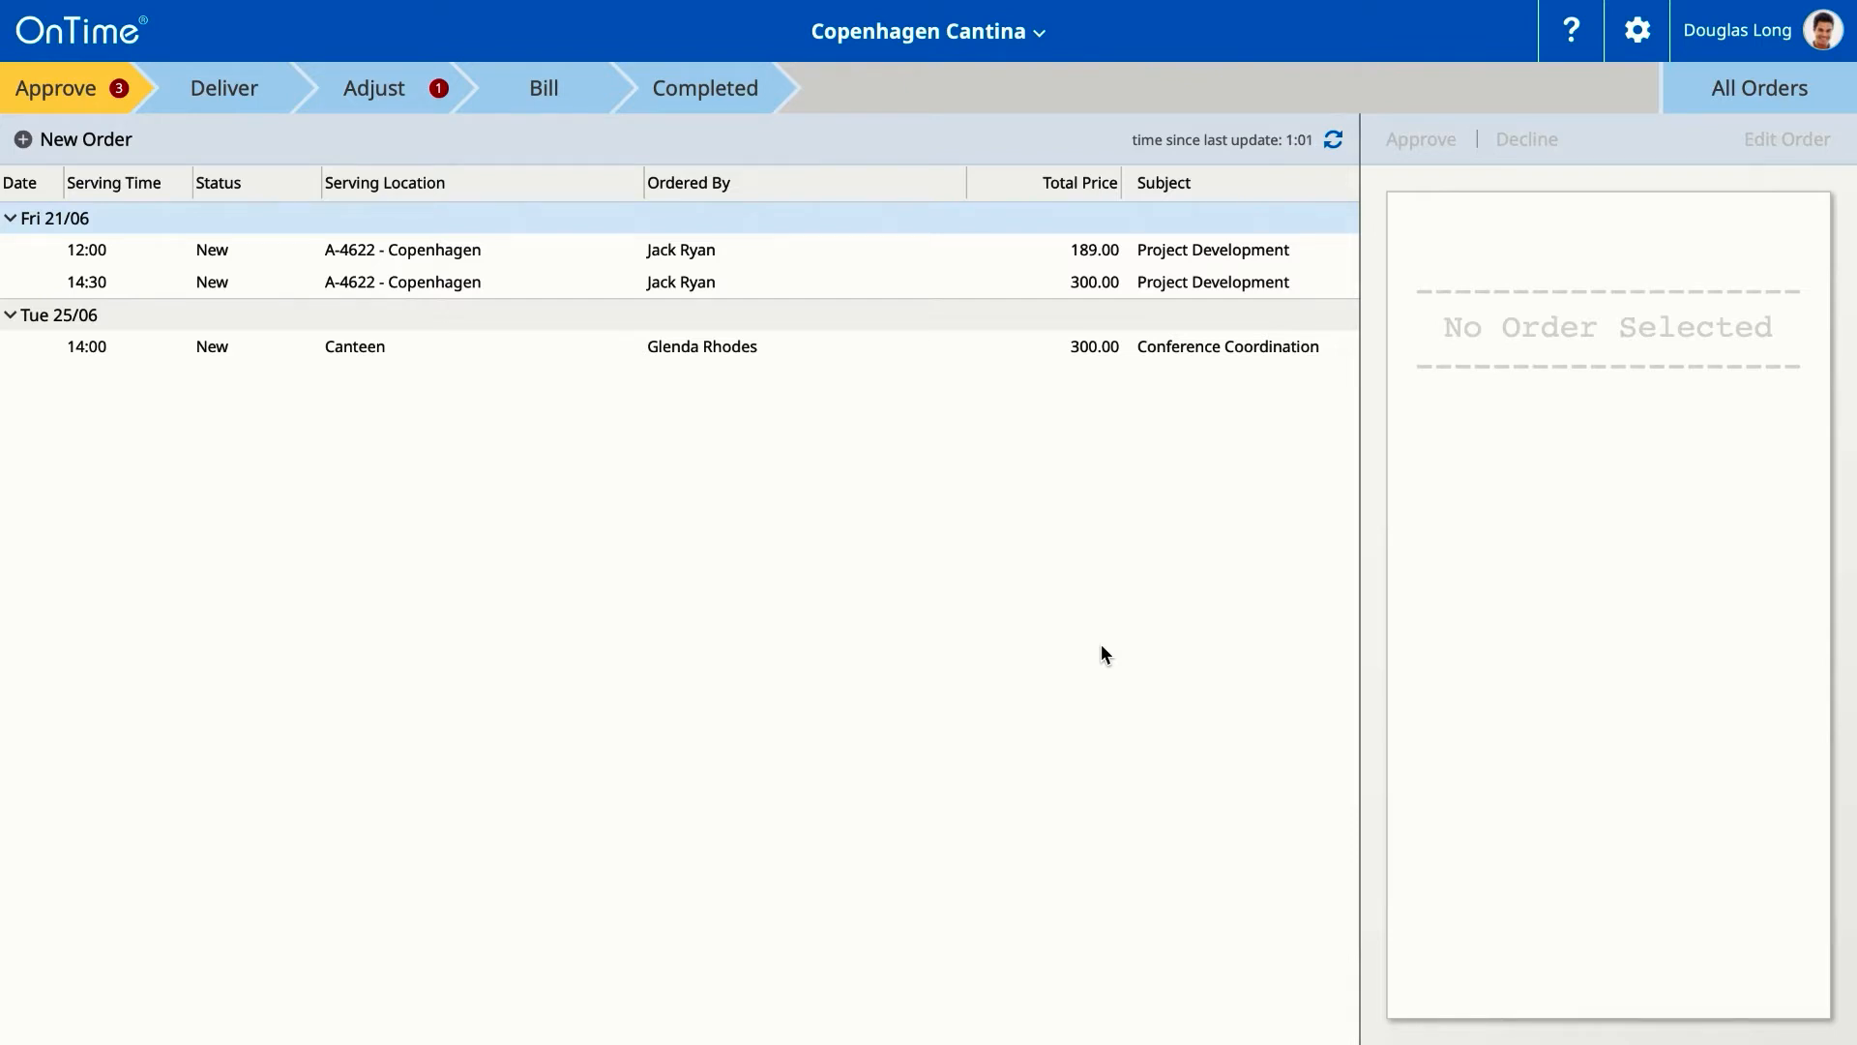
Step: Create a new canteen and name it Food OnTime
left_click(1040, 33)
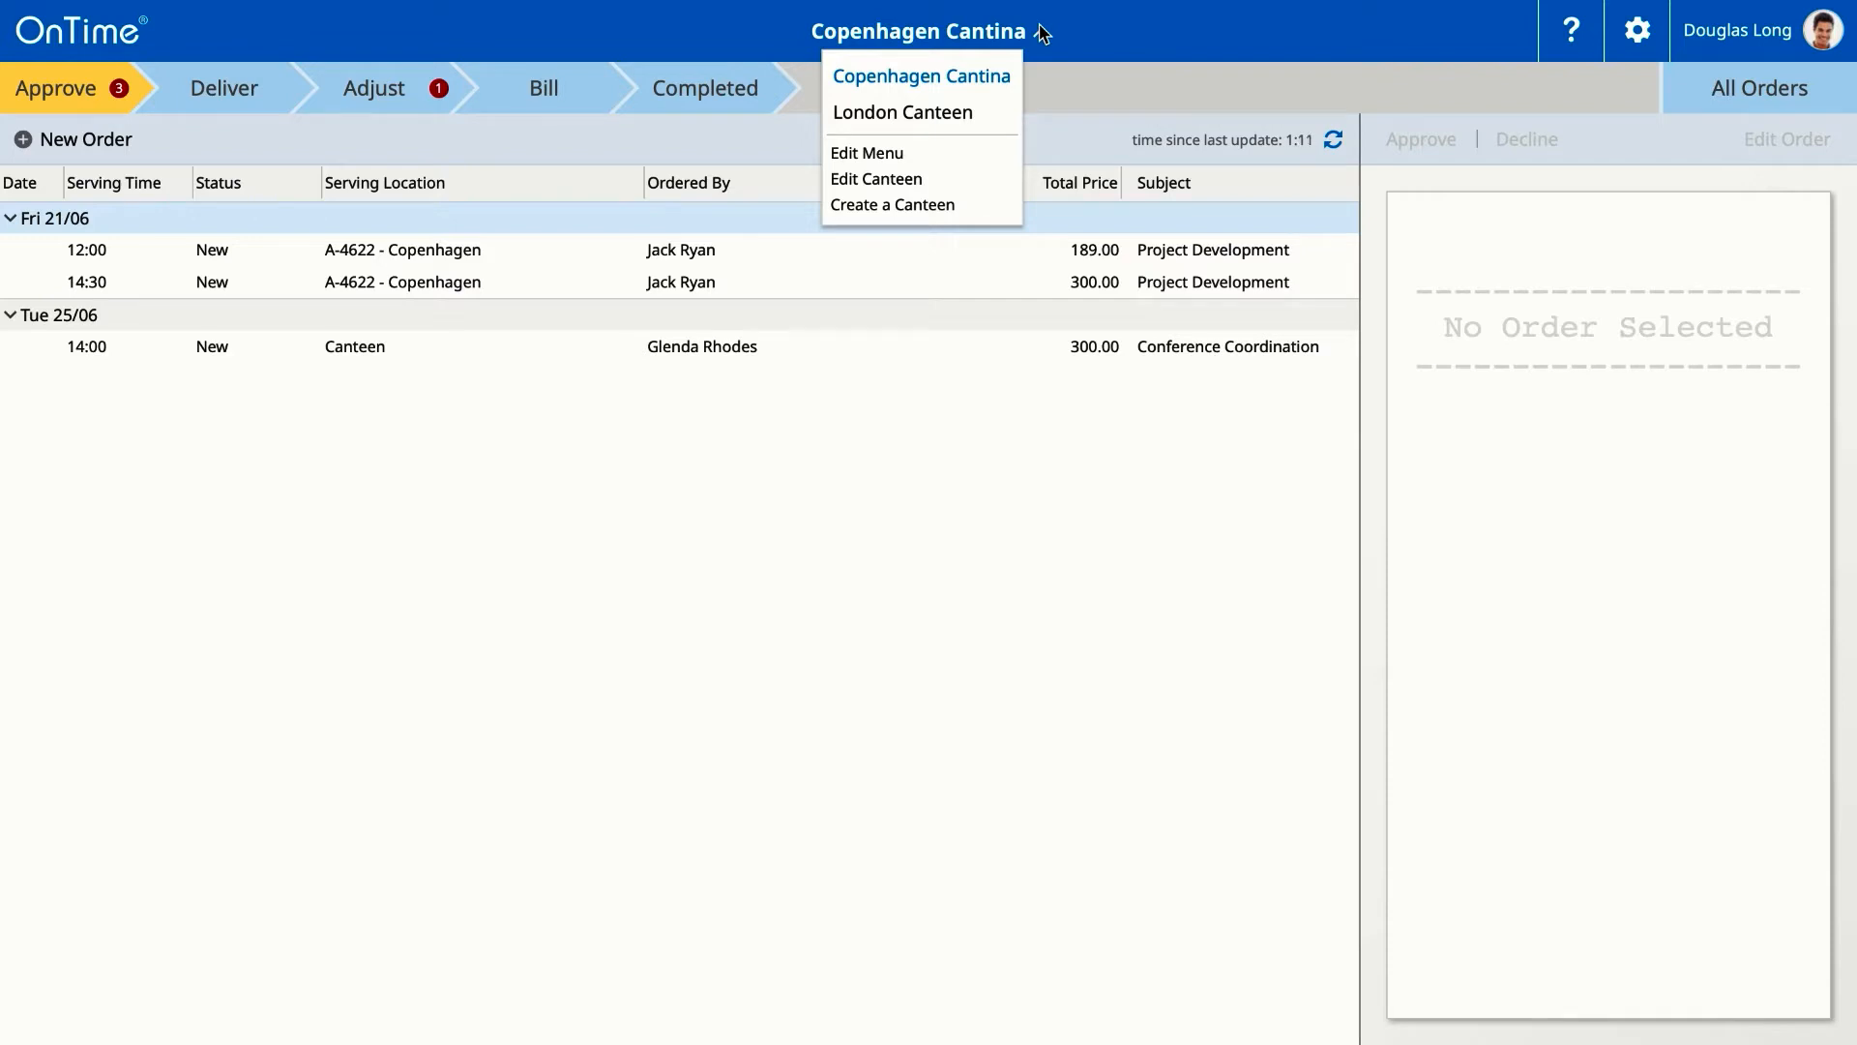
left_click(870, 206)
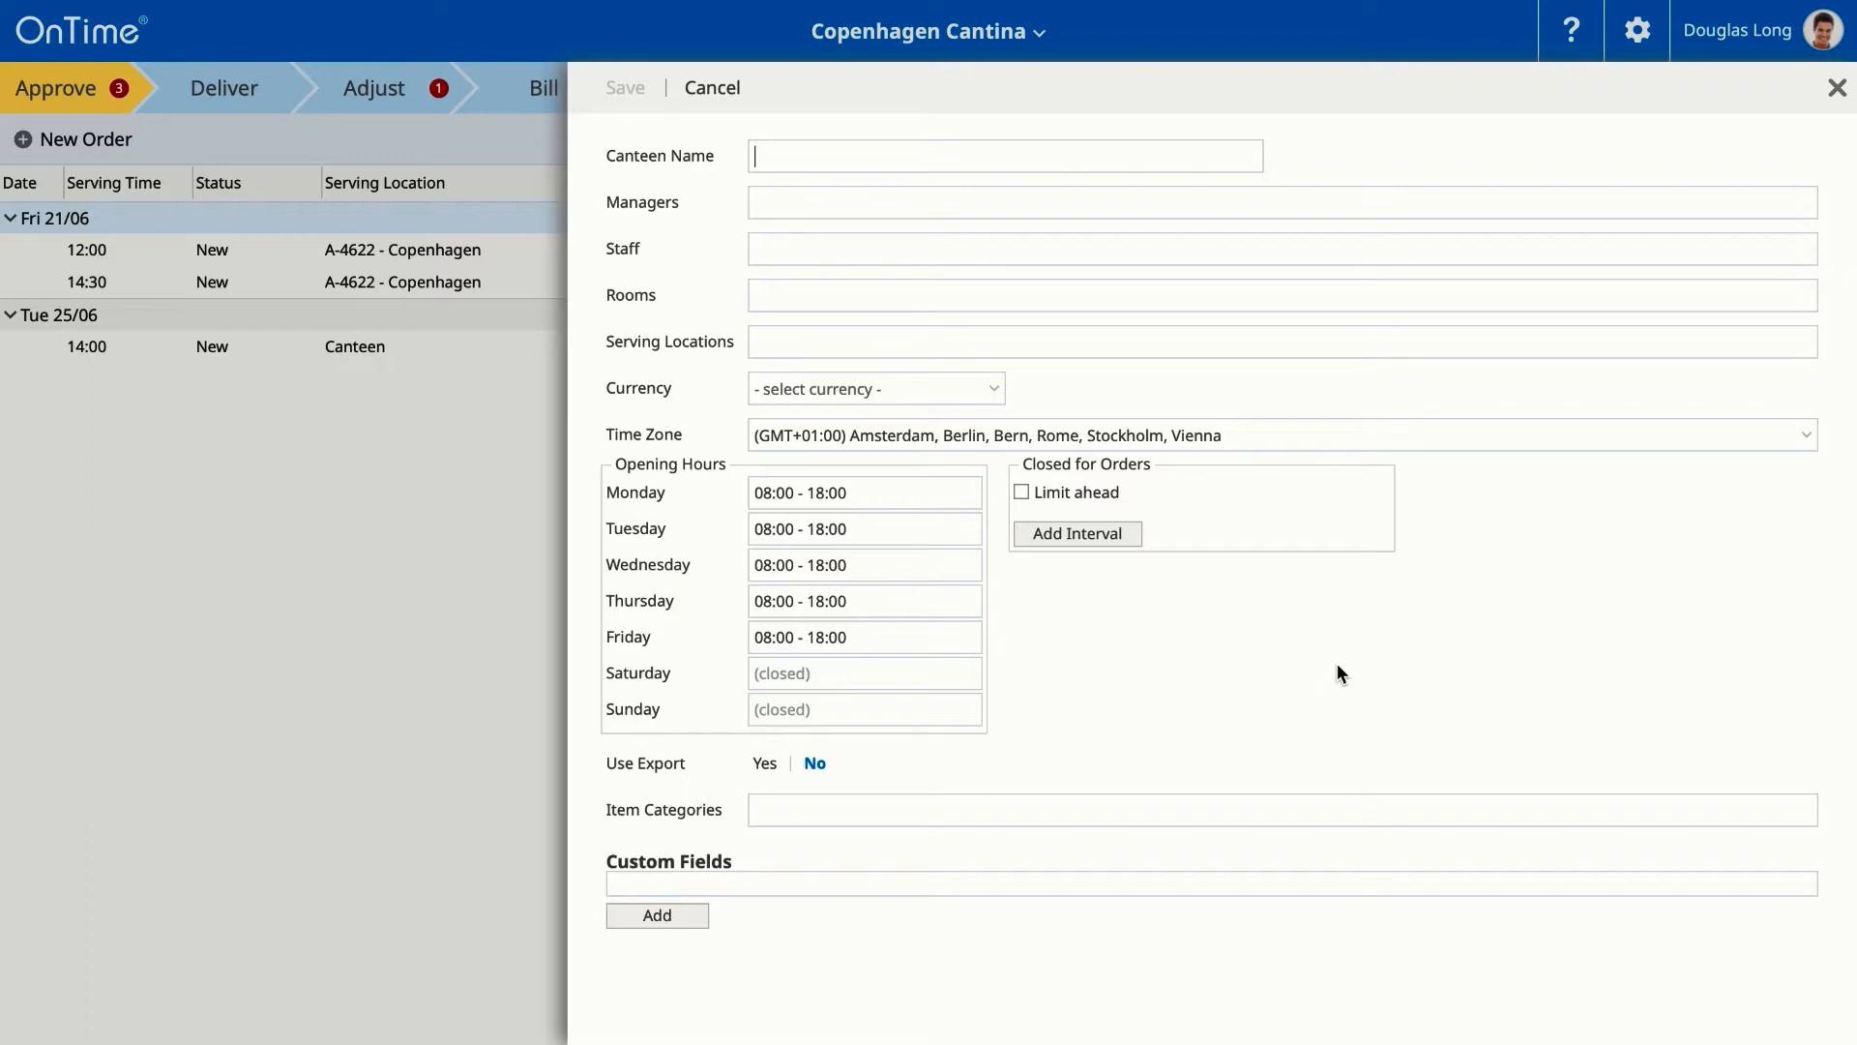
type("Food OnTime")
key("Tab")
Step: Assign two people from the directory as managers of the Food OnTime canteen
type("be")
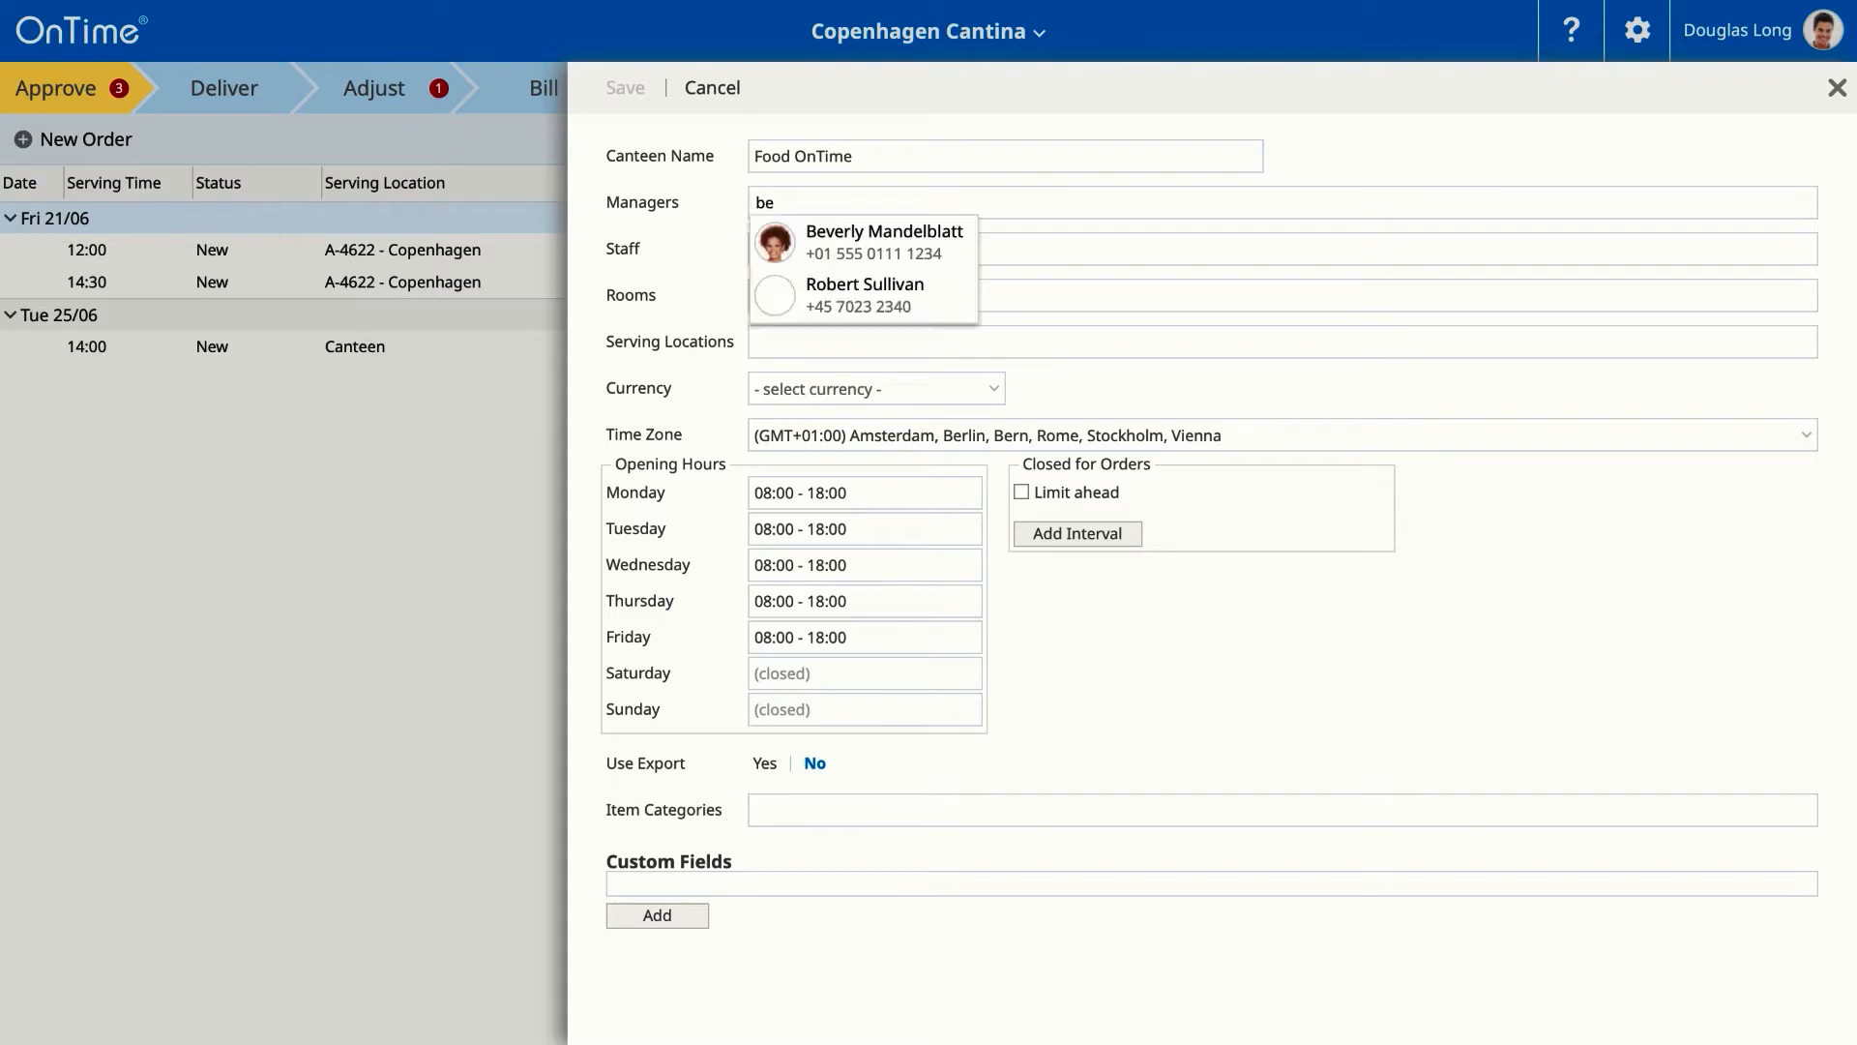
key("Return")
type("v")
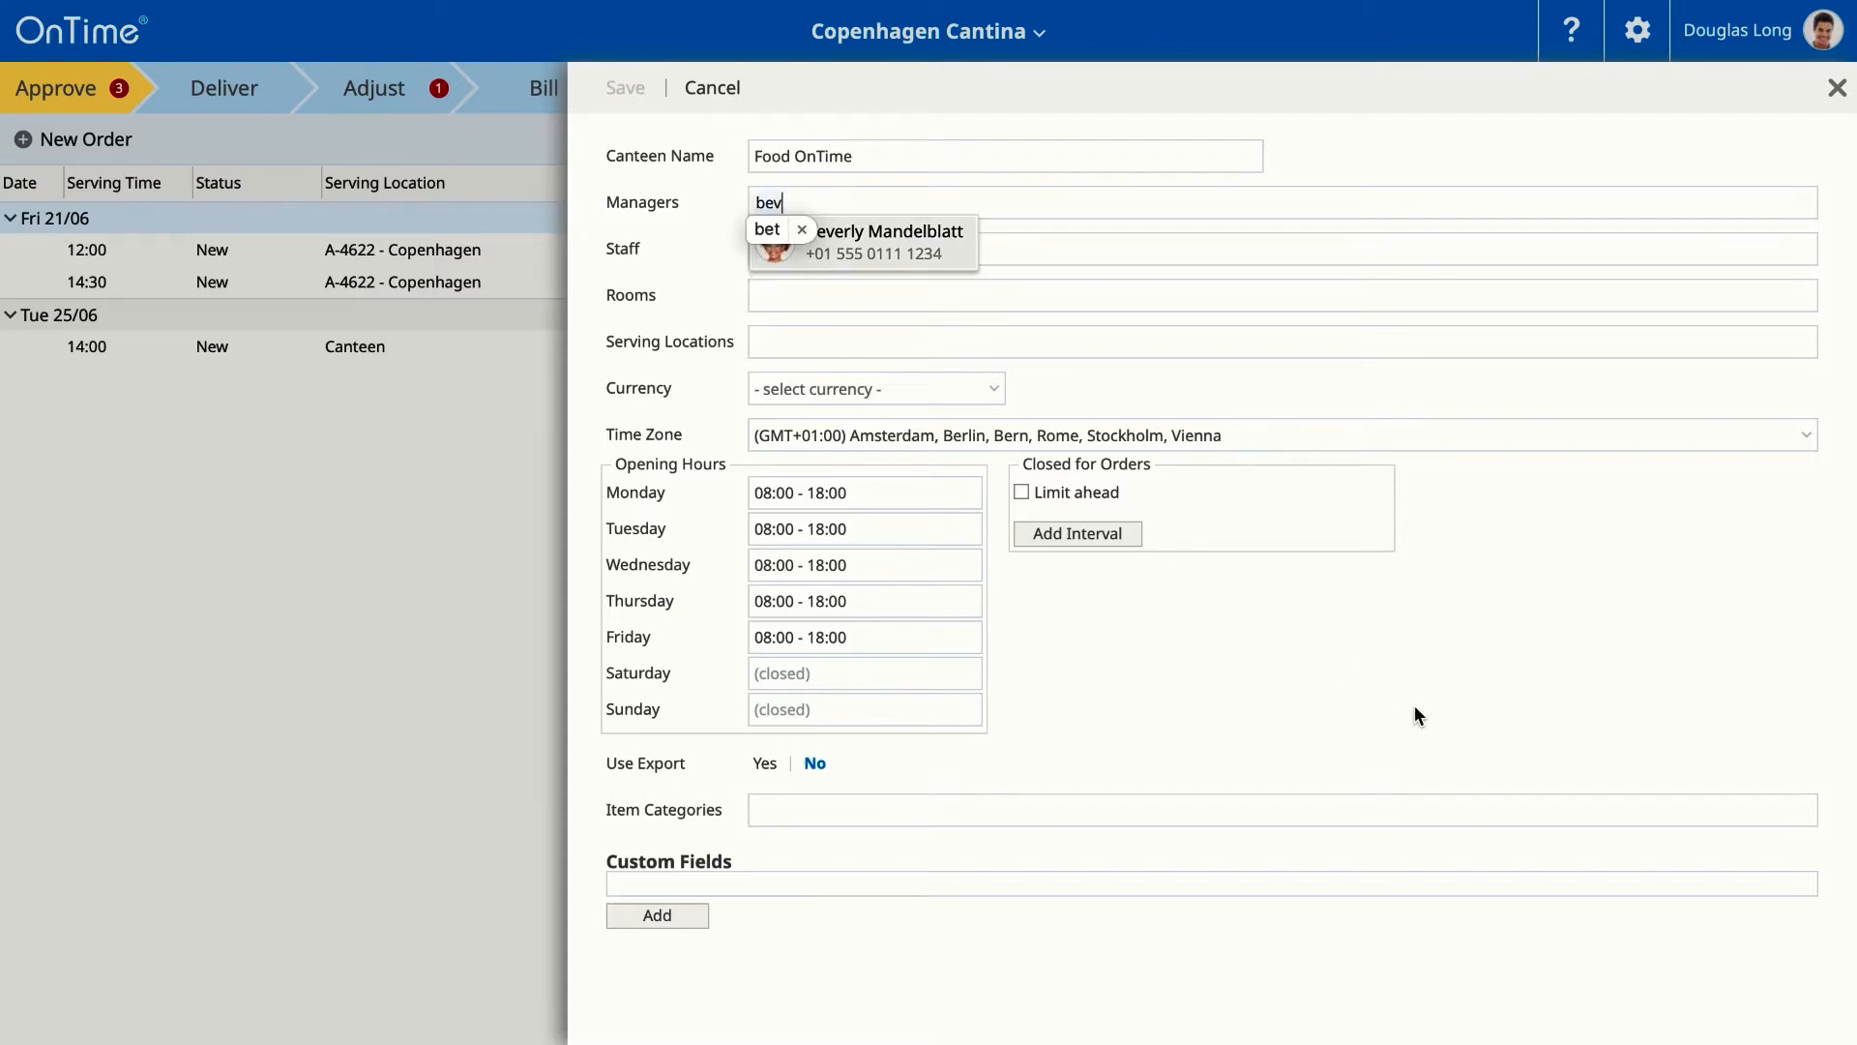
left_click(943, 260)
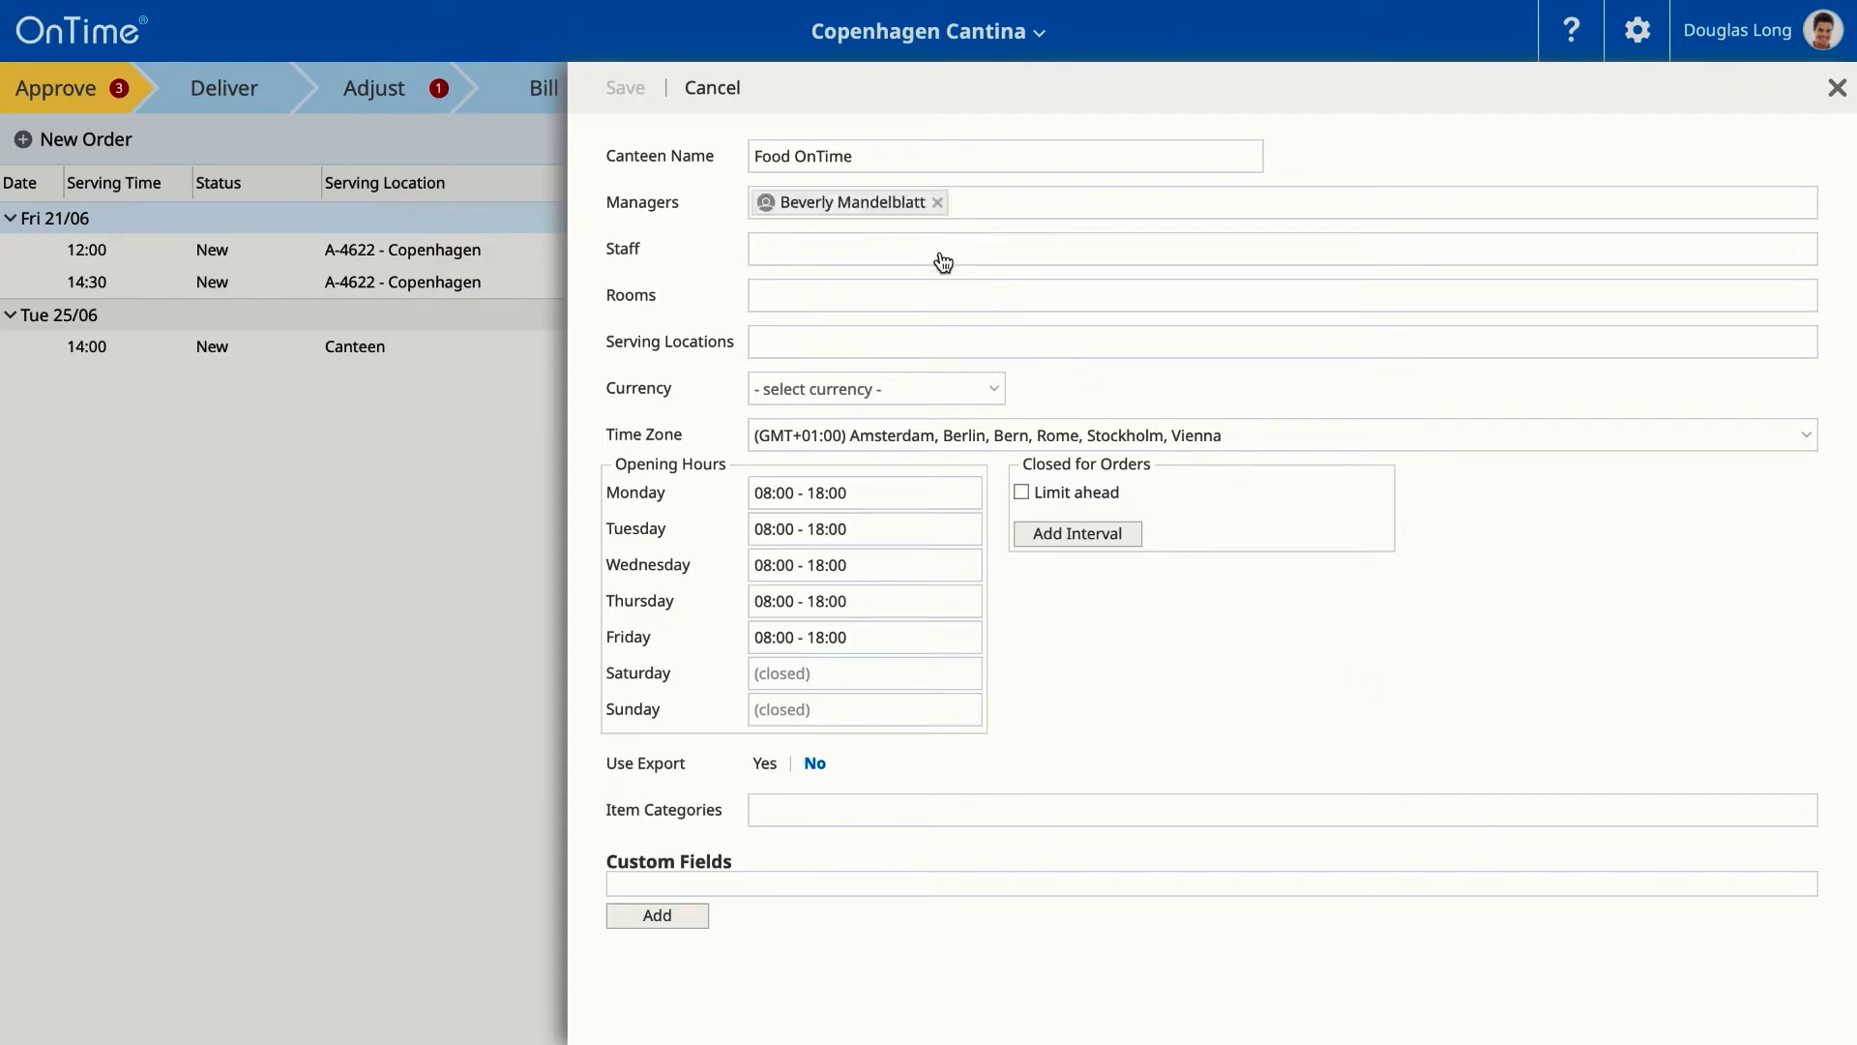
type("ja")
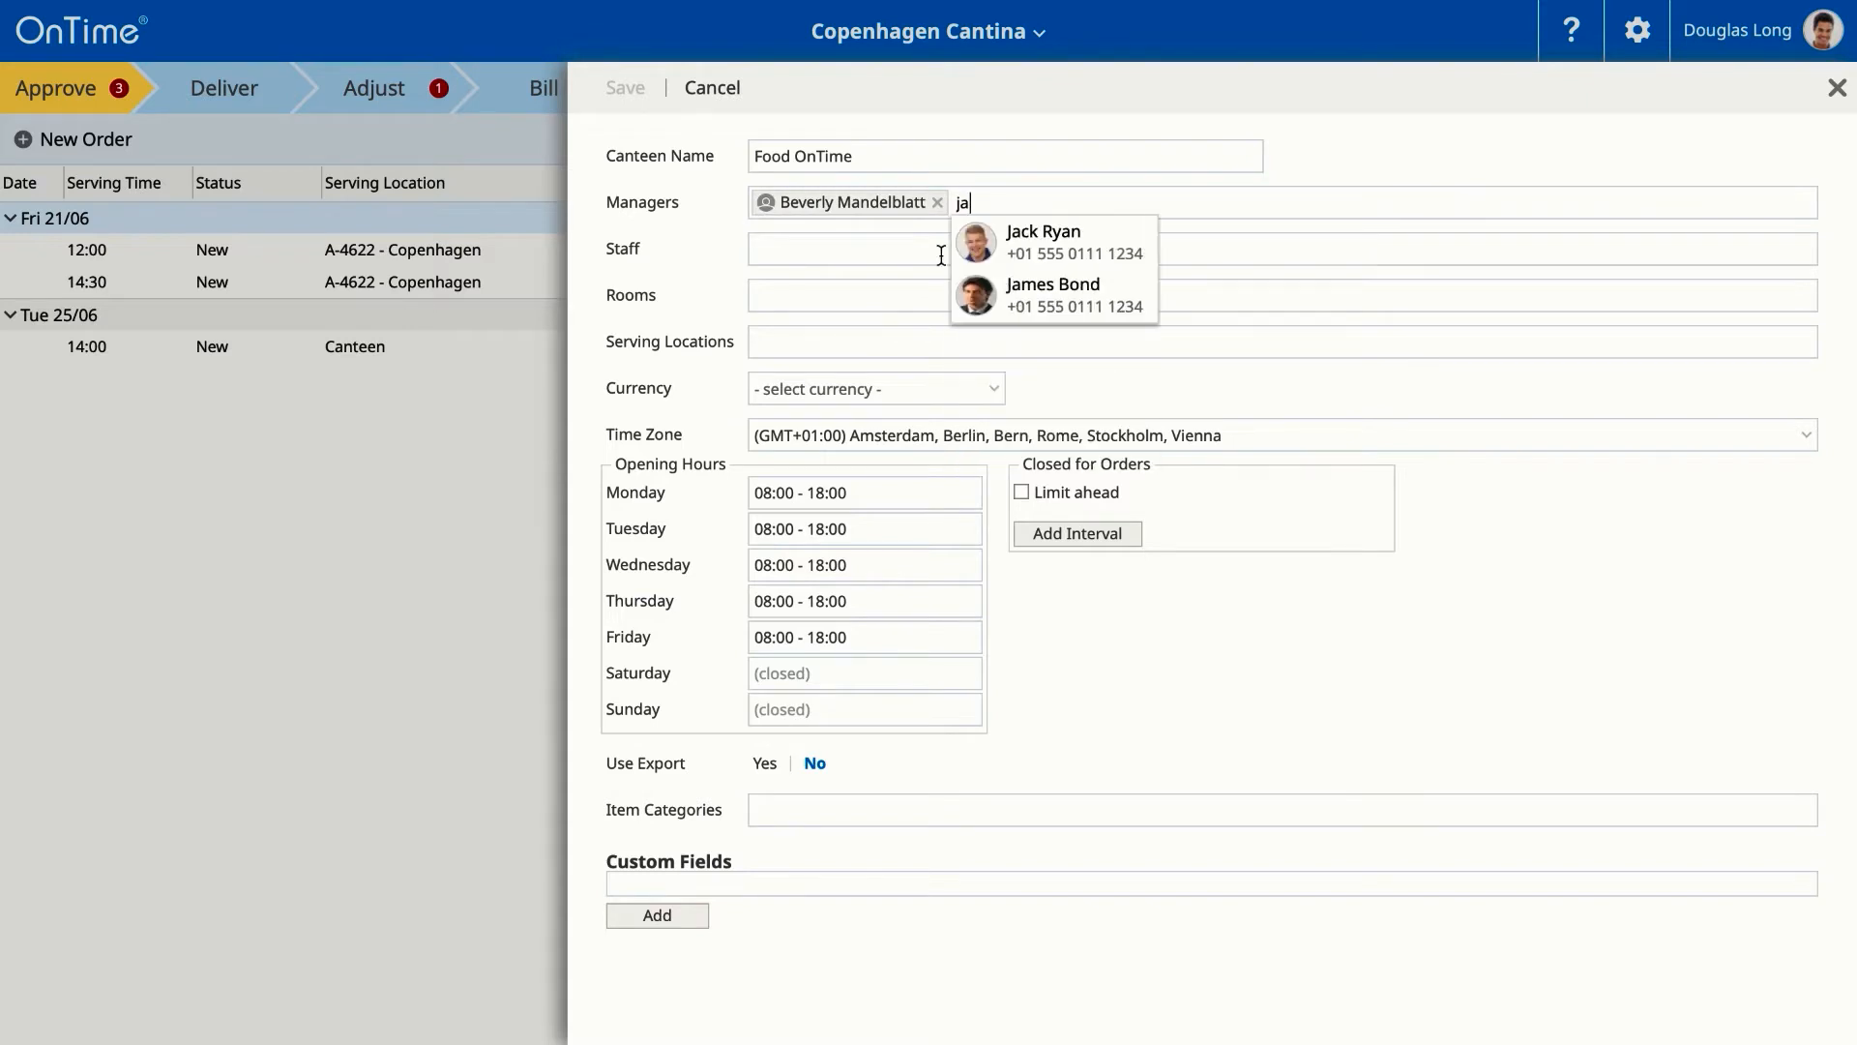
left_click(1011, 249)
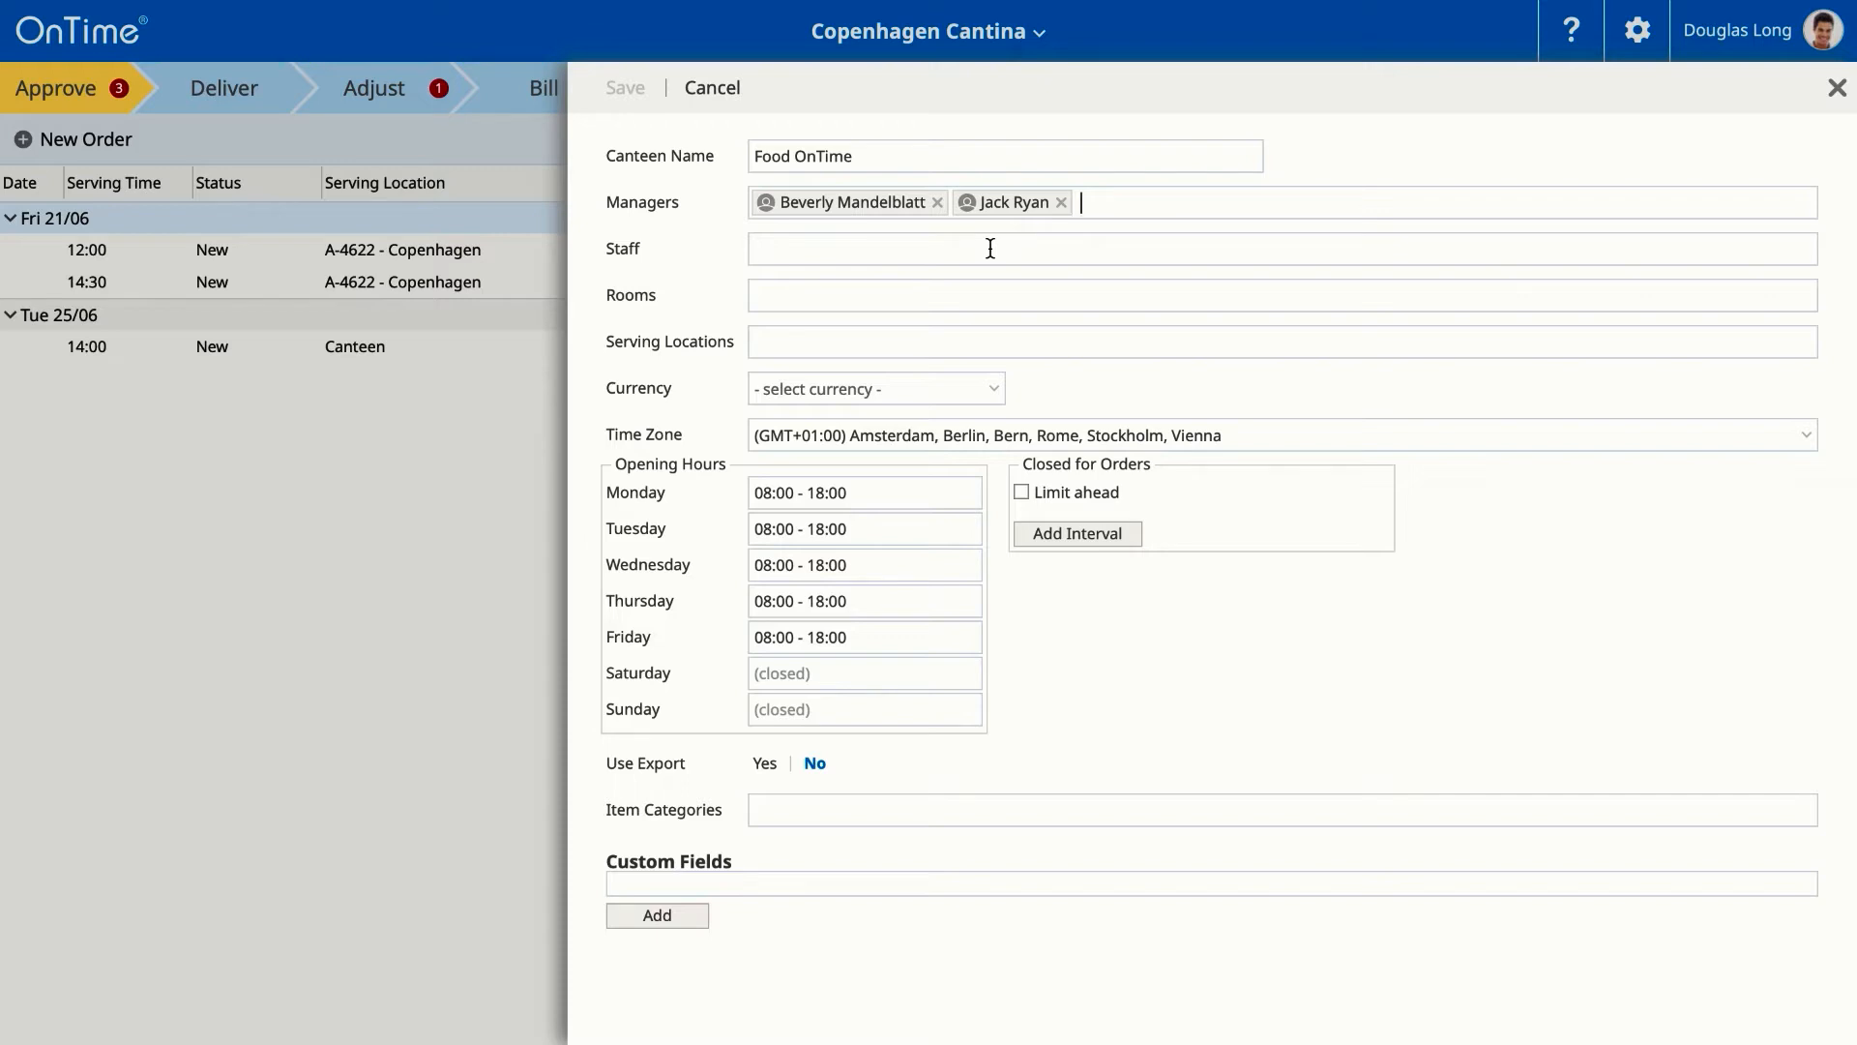
Step: Assign three people from the directory as staff of the canteen
type("ian")
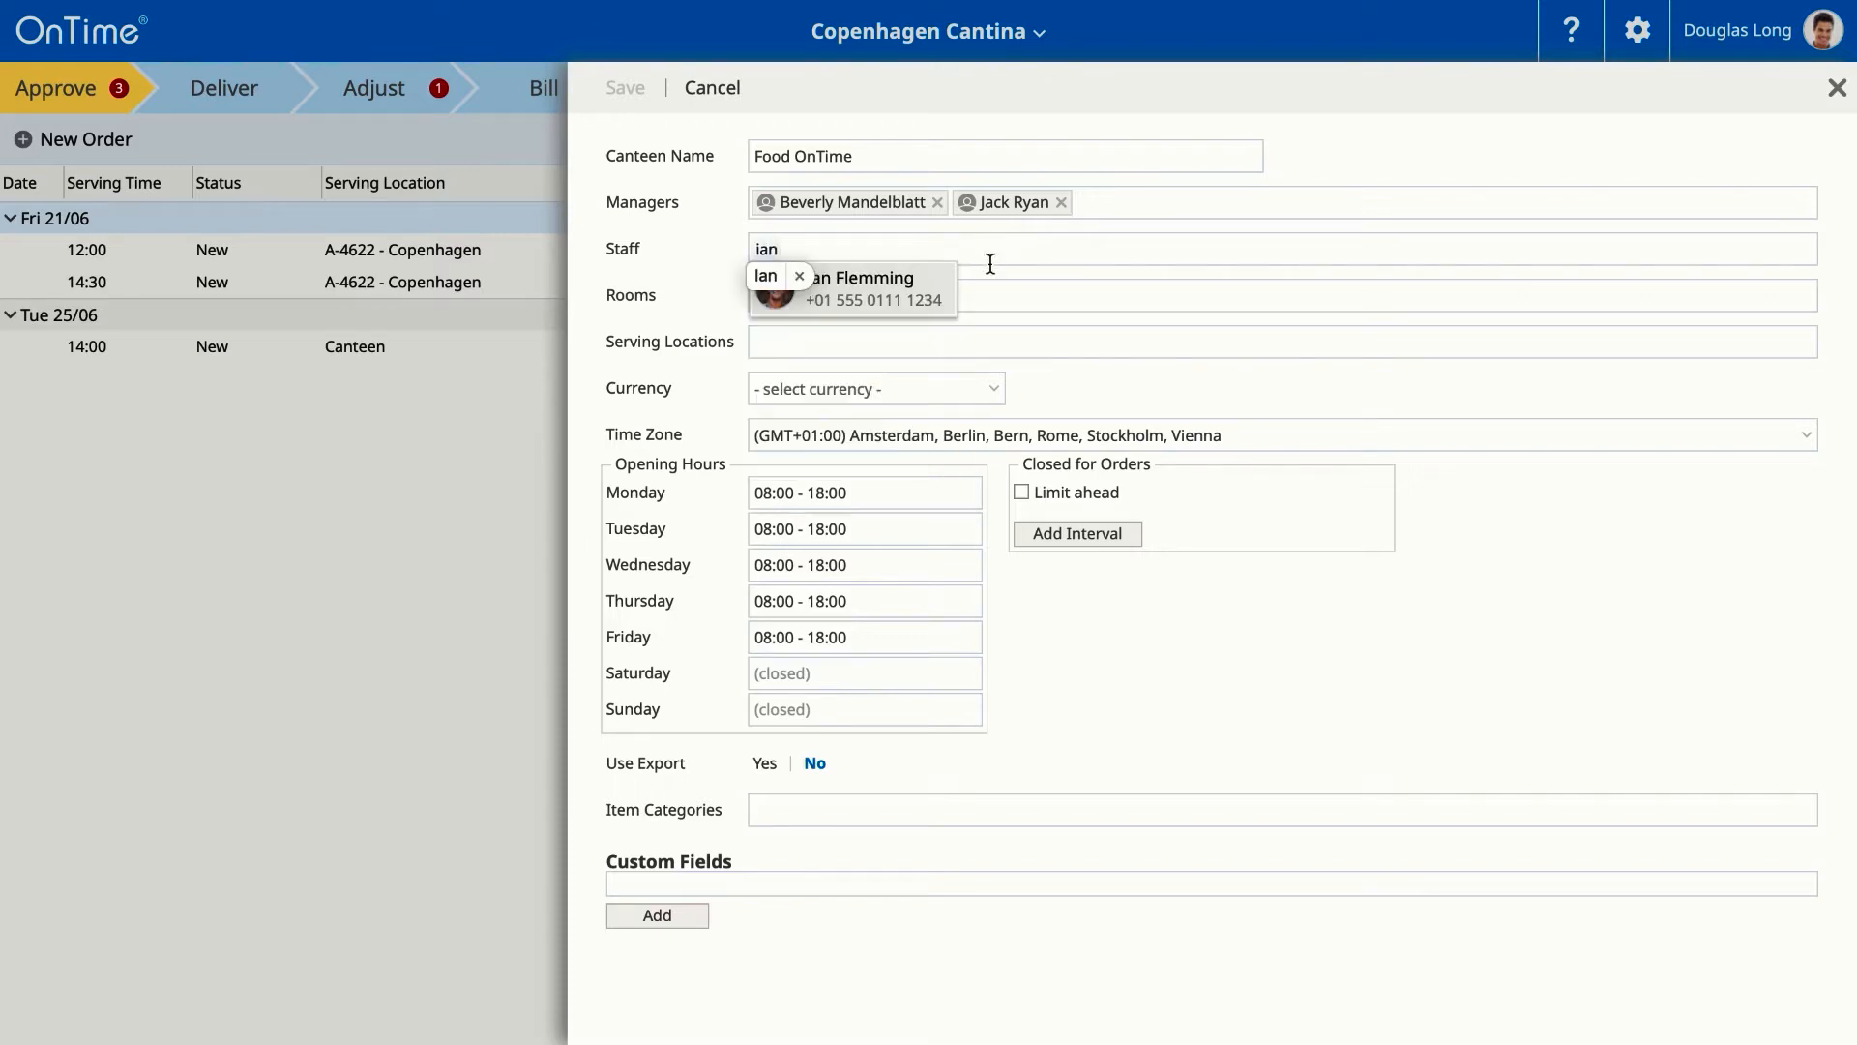
left_click(847, 303)
type("am")
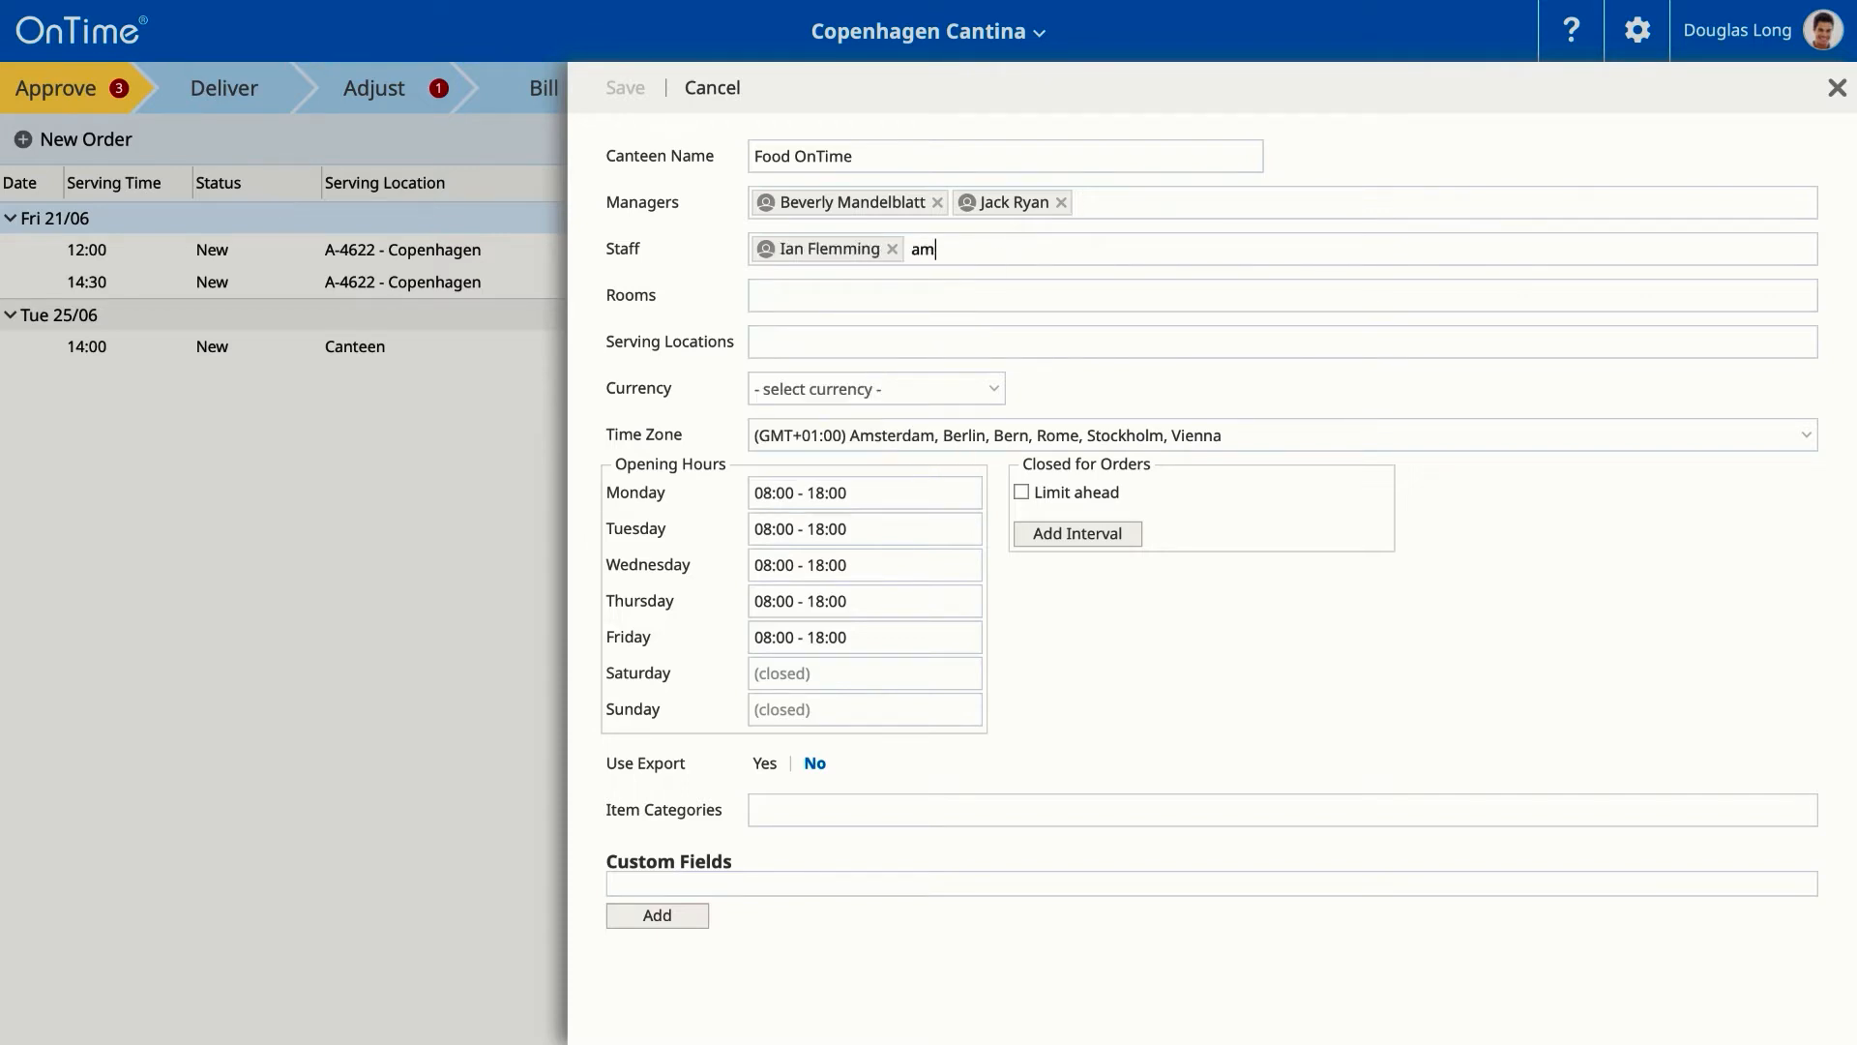
left_click(980, 351)
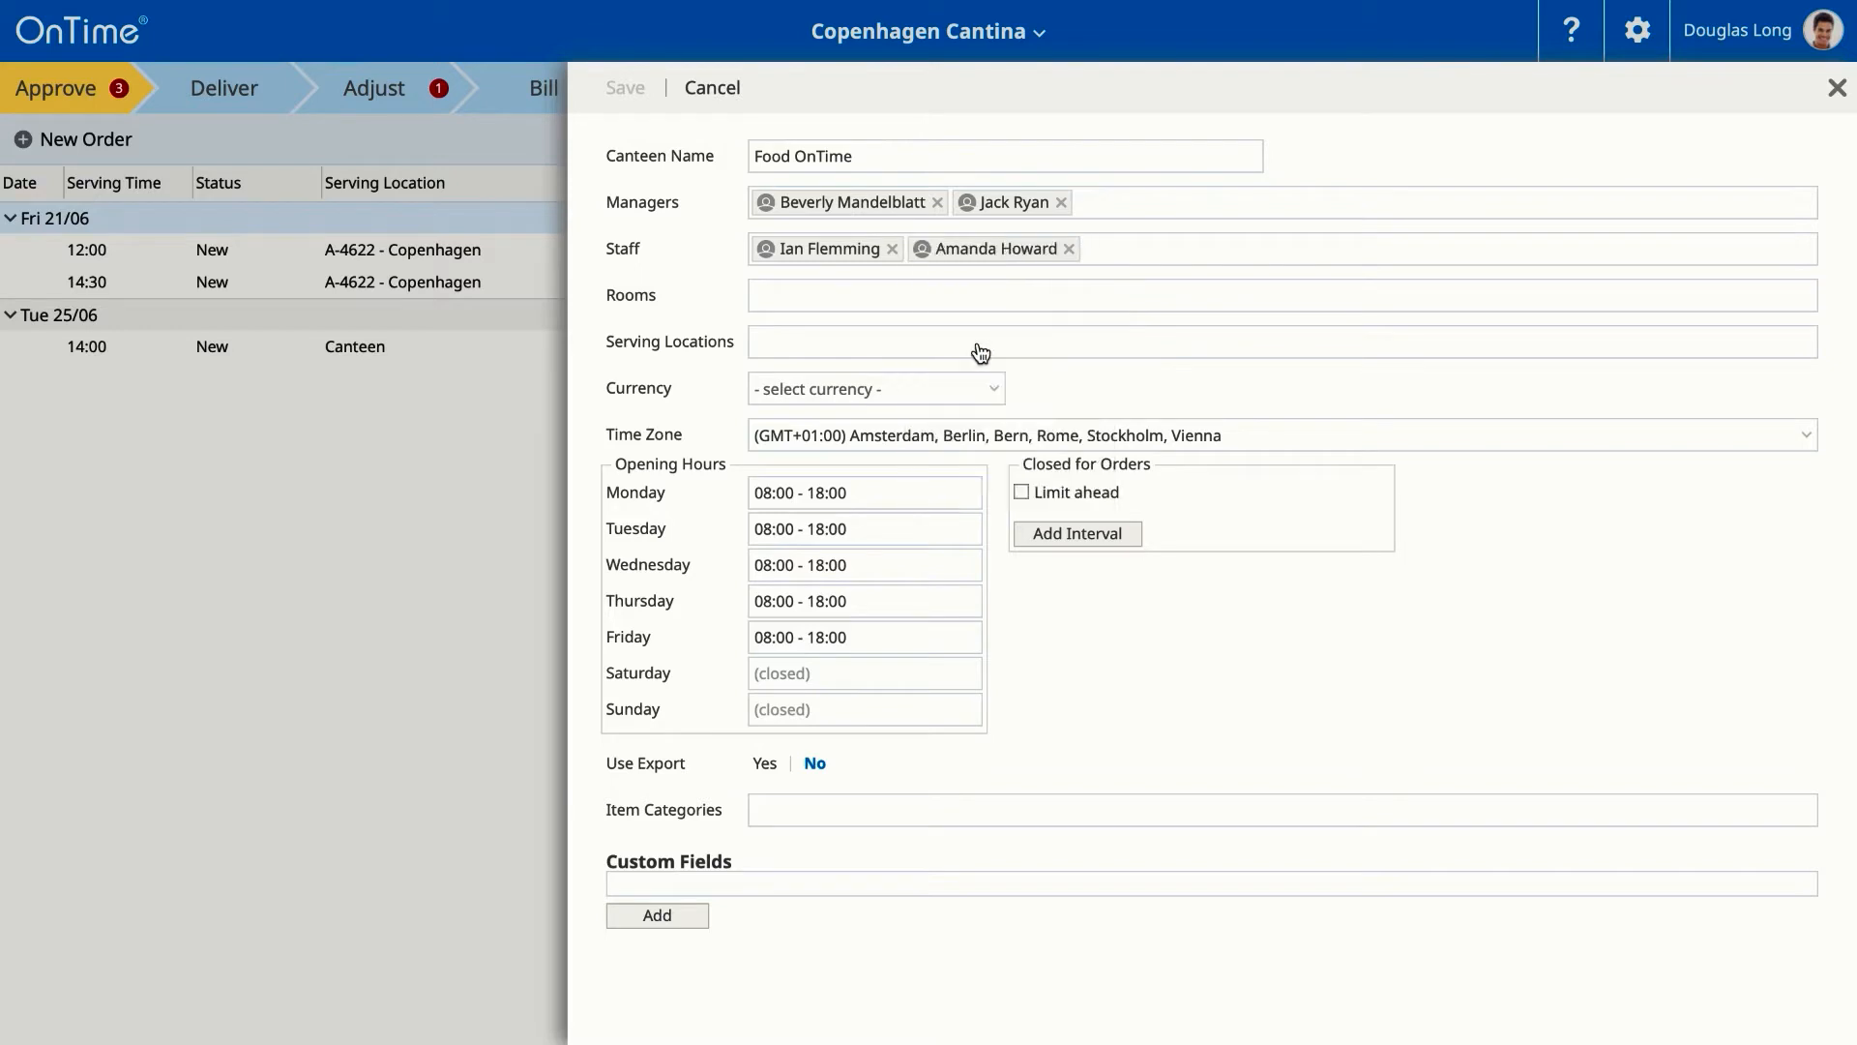
type("c")
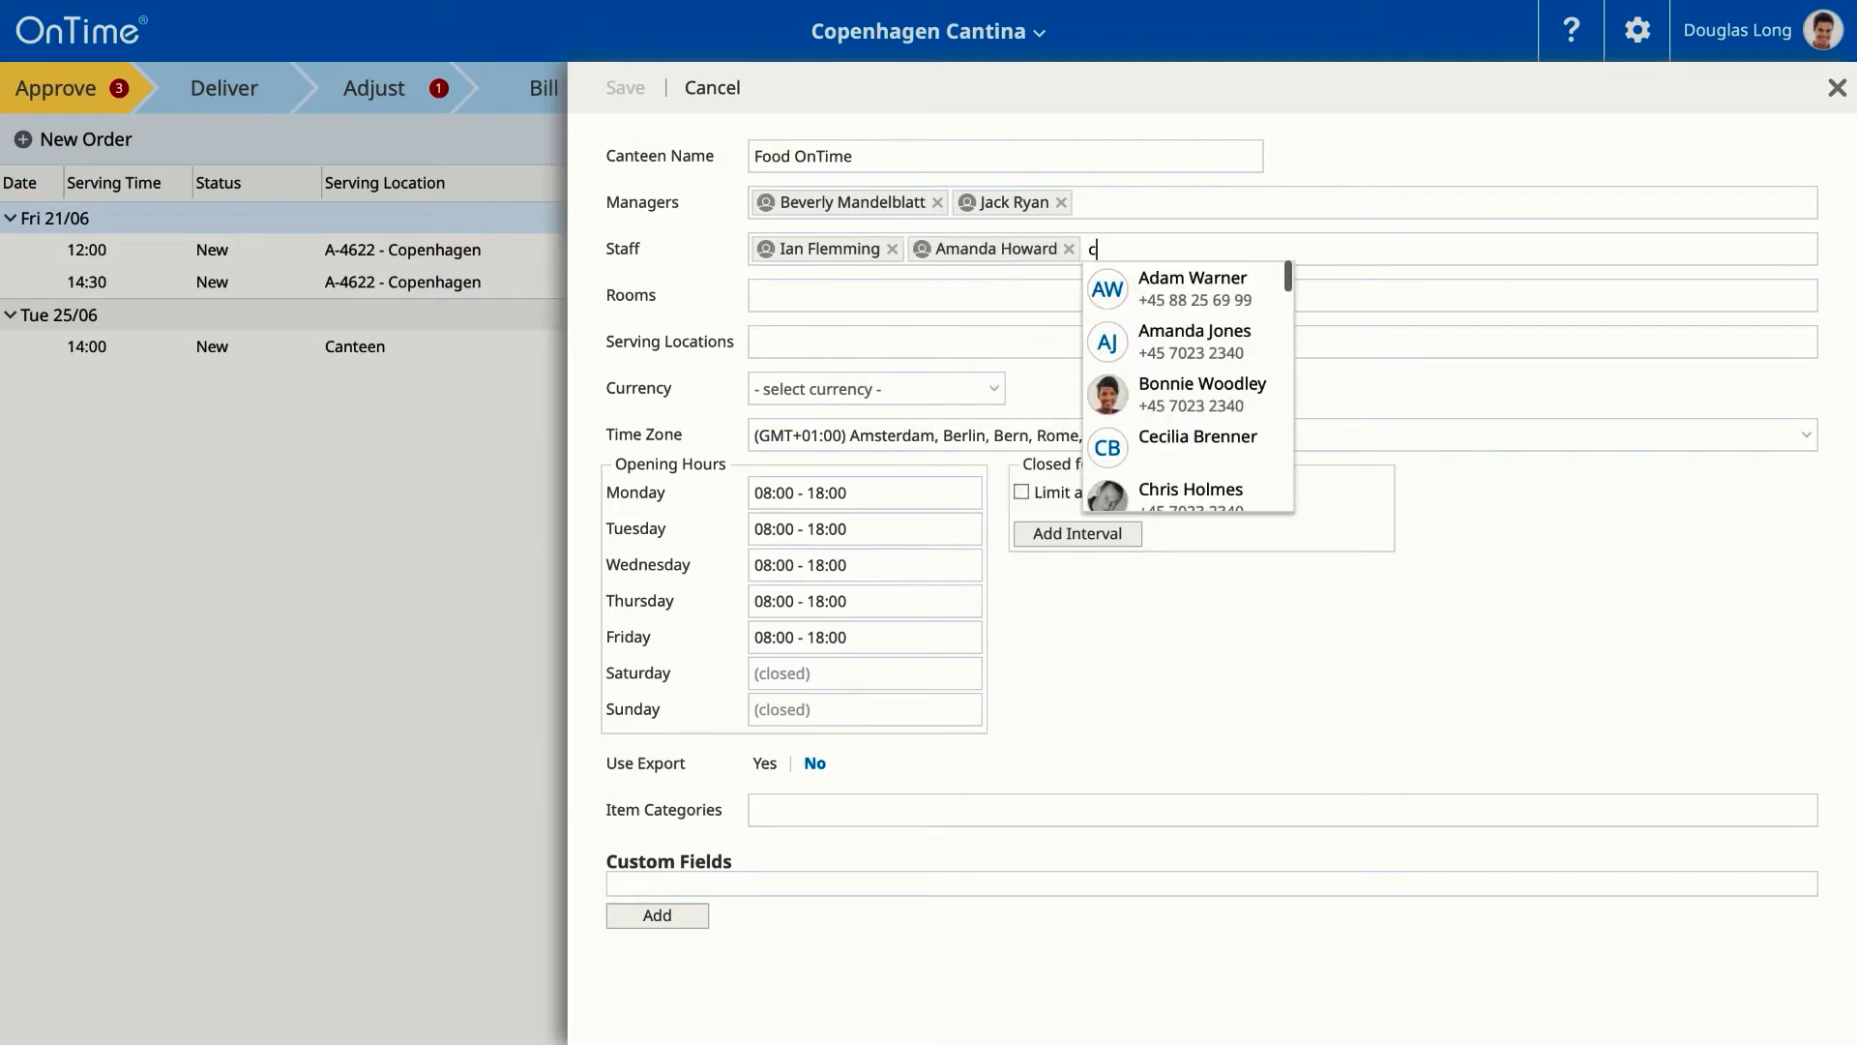
left_click(1146, 441)
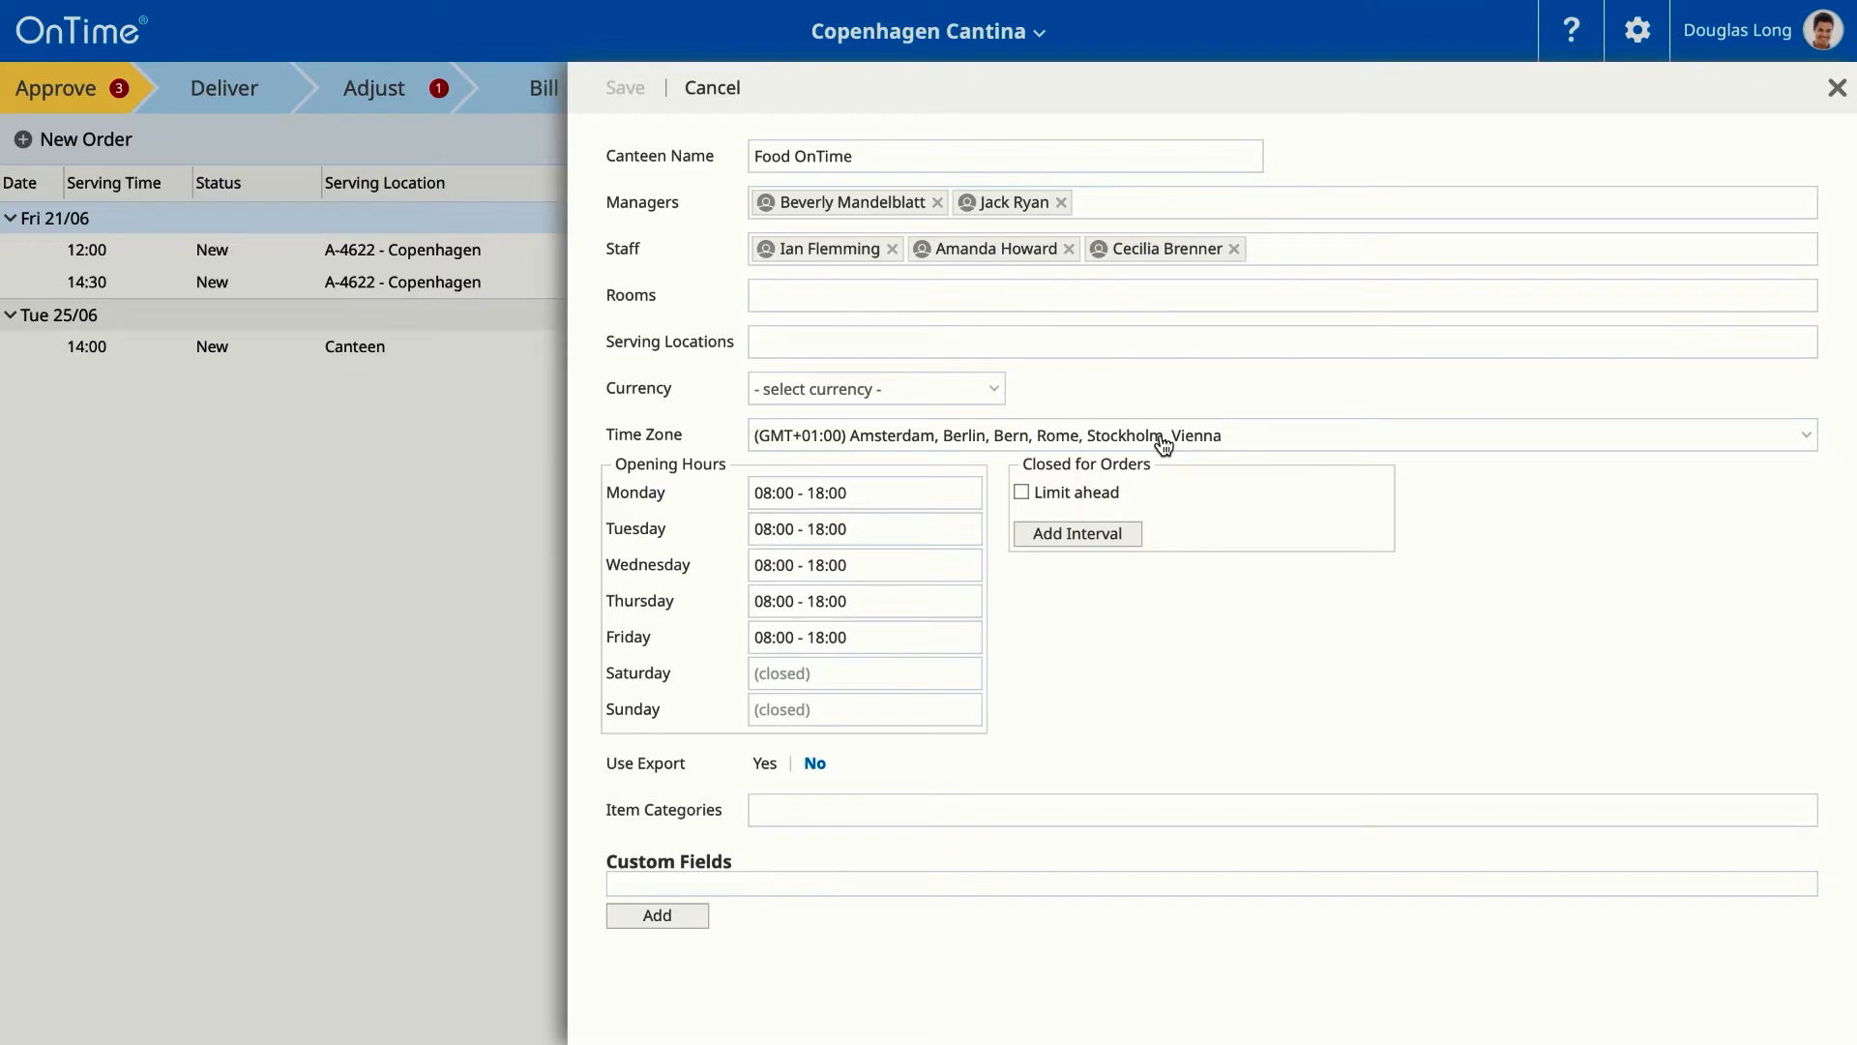
Step: Add the Copenhagen rooms 2351, A-4621, A-4622 and B-2150 to the canteen
left_click(874, 293)
type("cop")
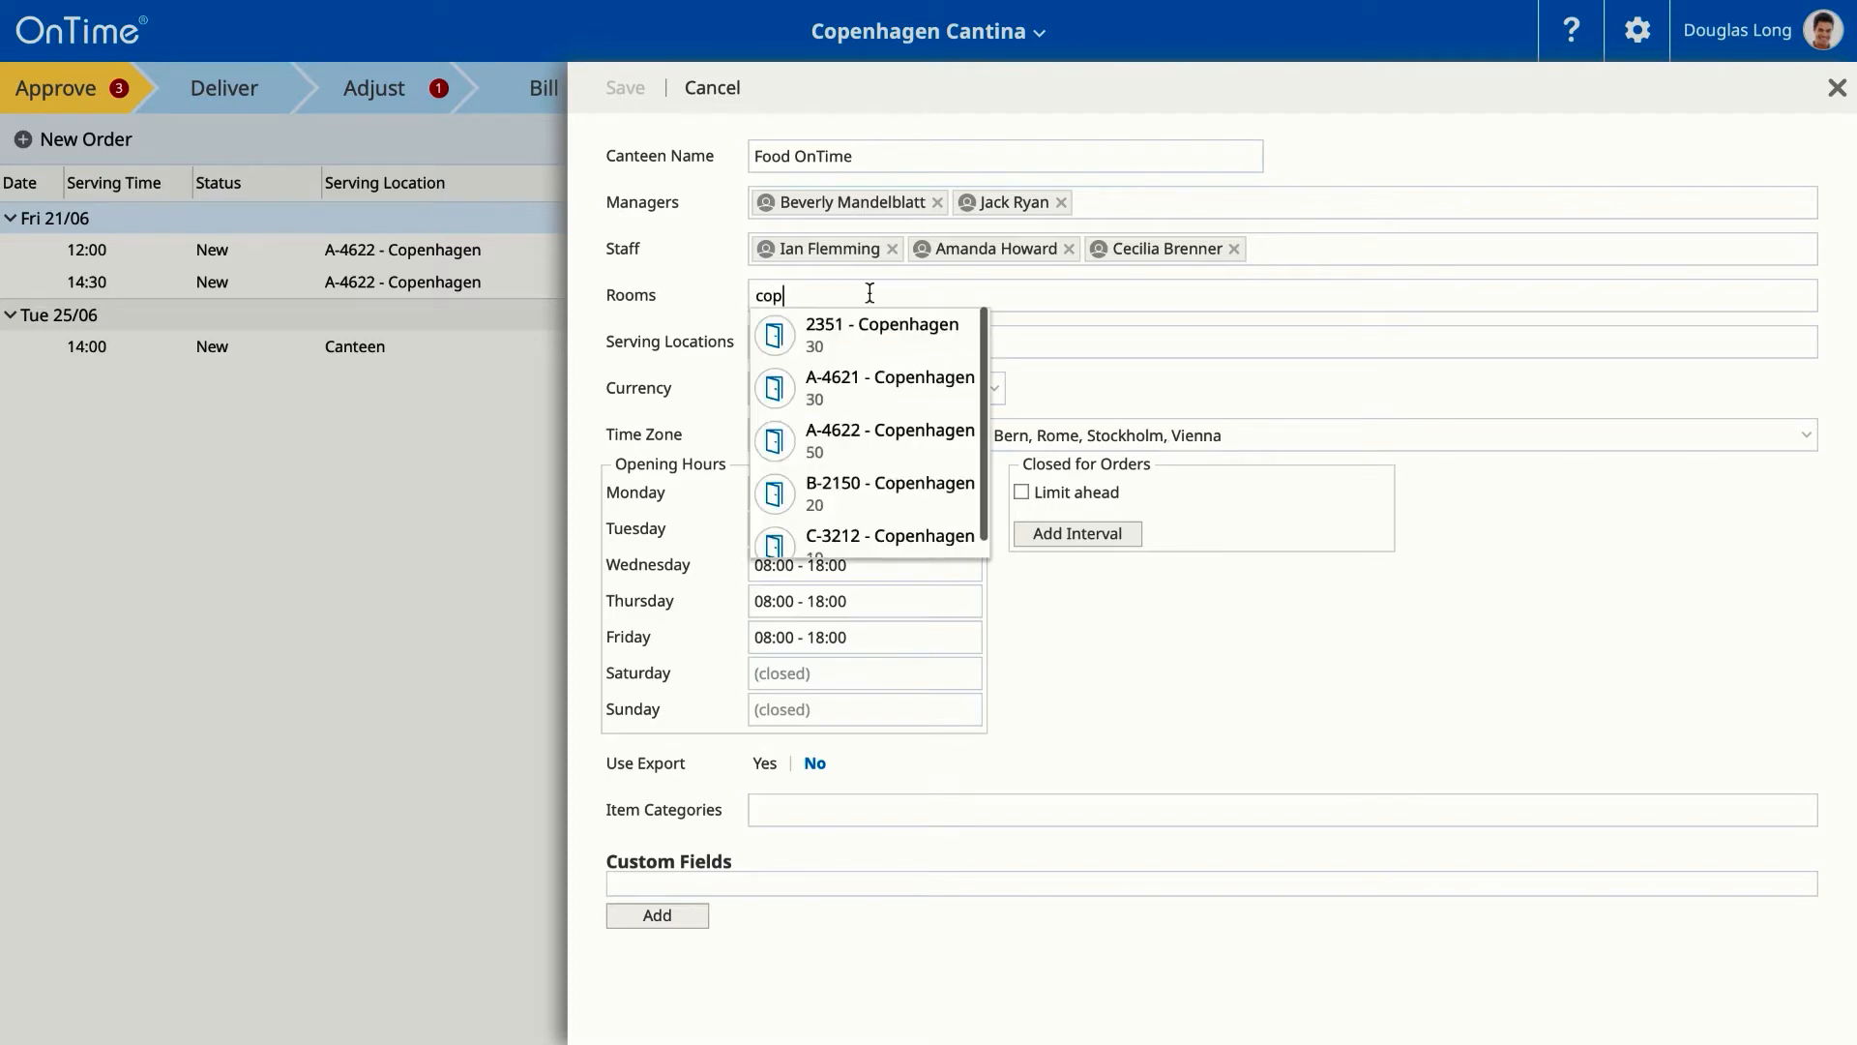
left_click(833, 340)
type("cop")
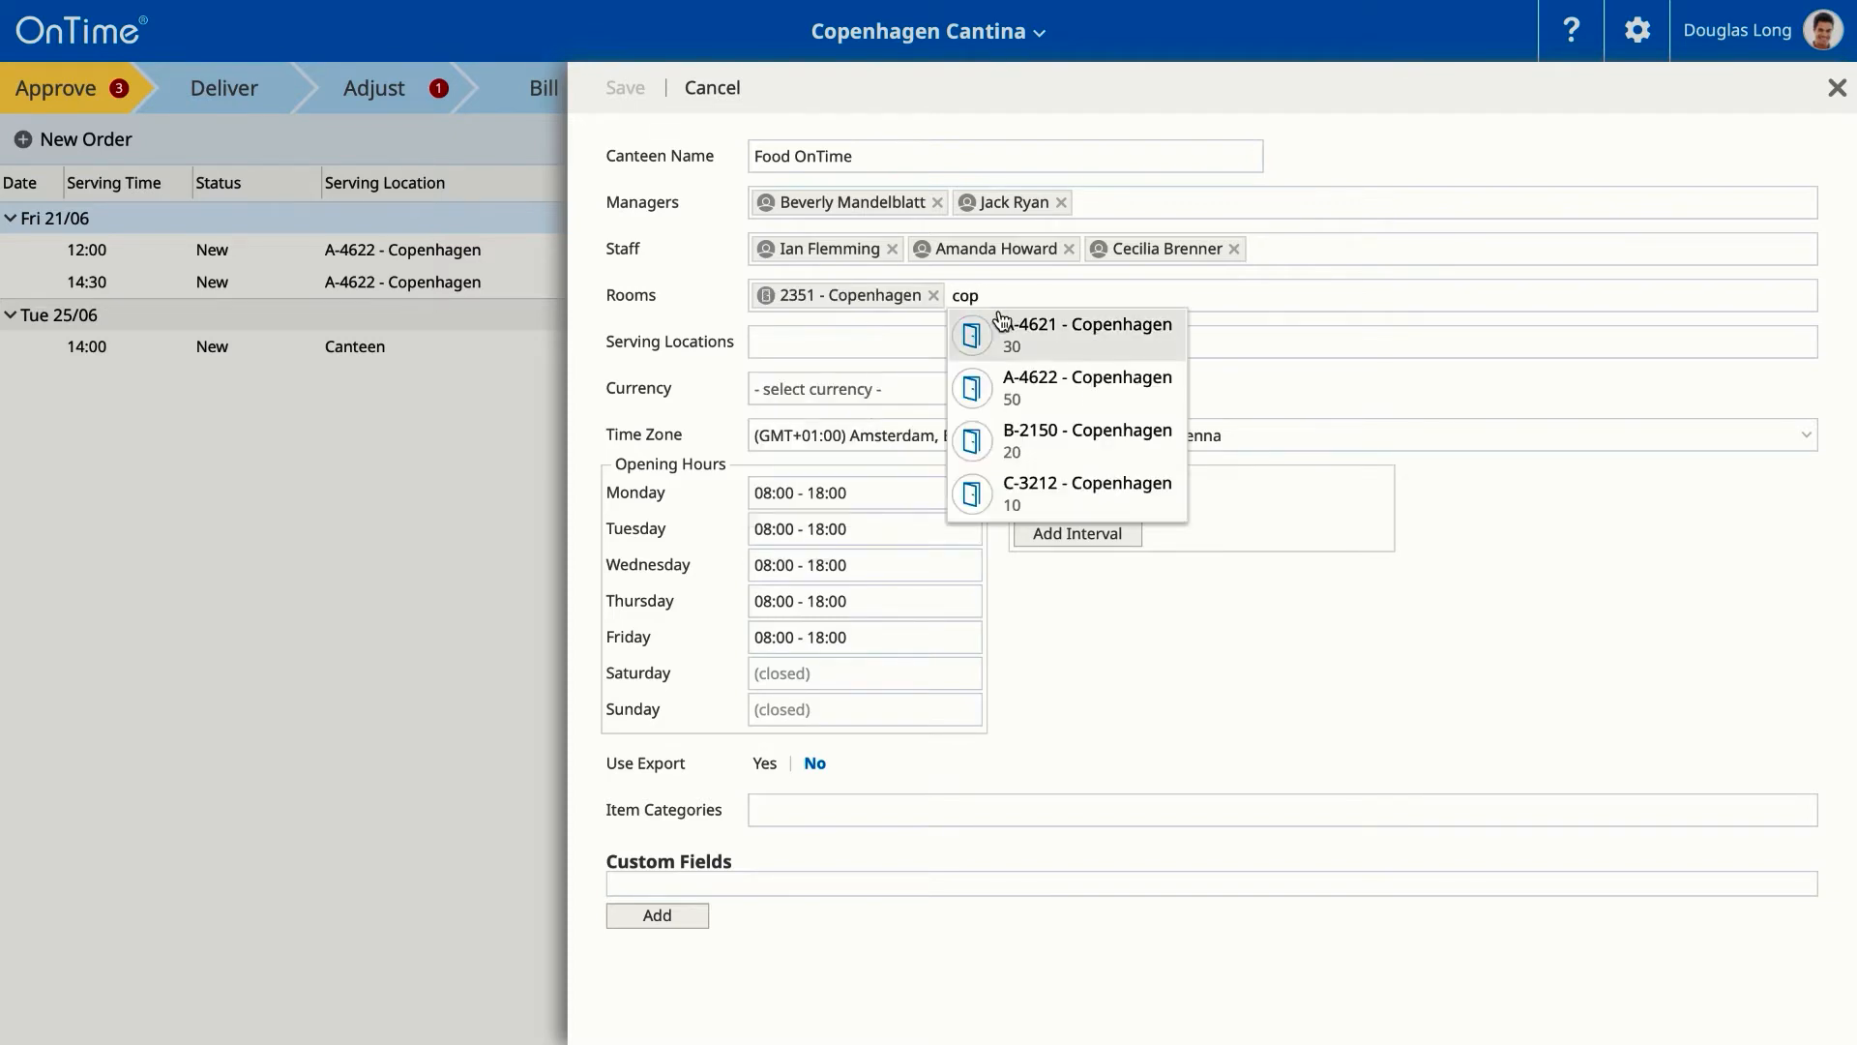
left_click(996, 319)
type("cop")
left_click(1292, 339)
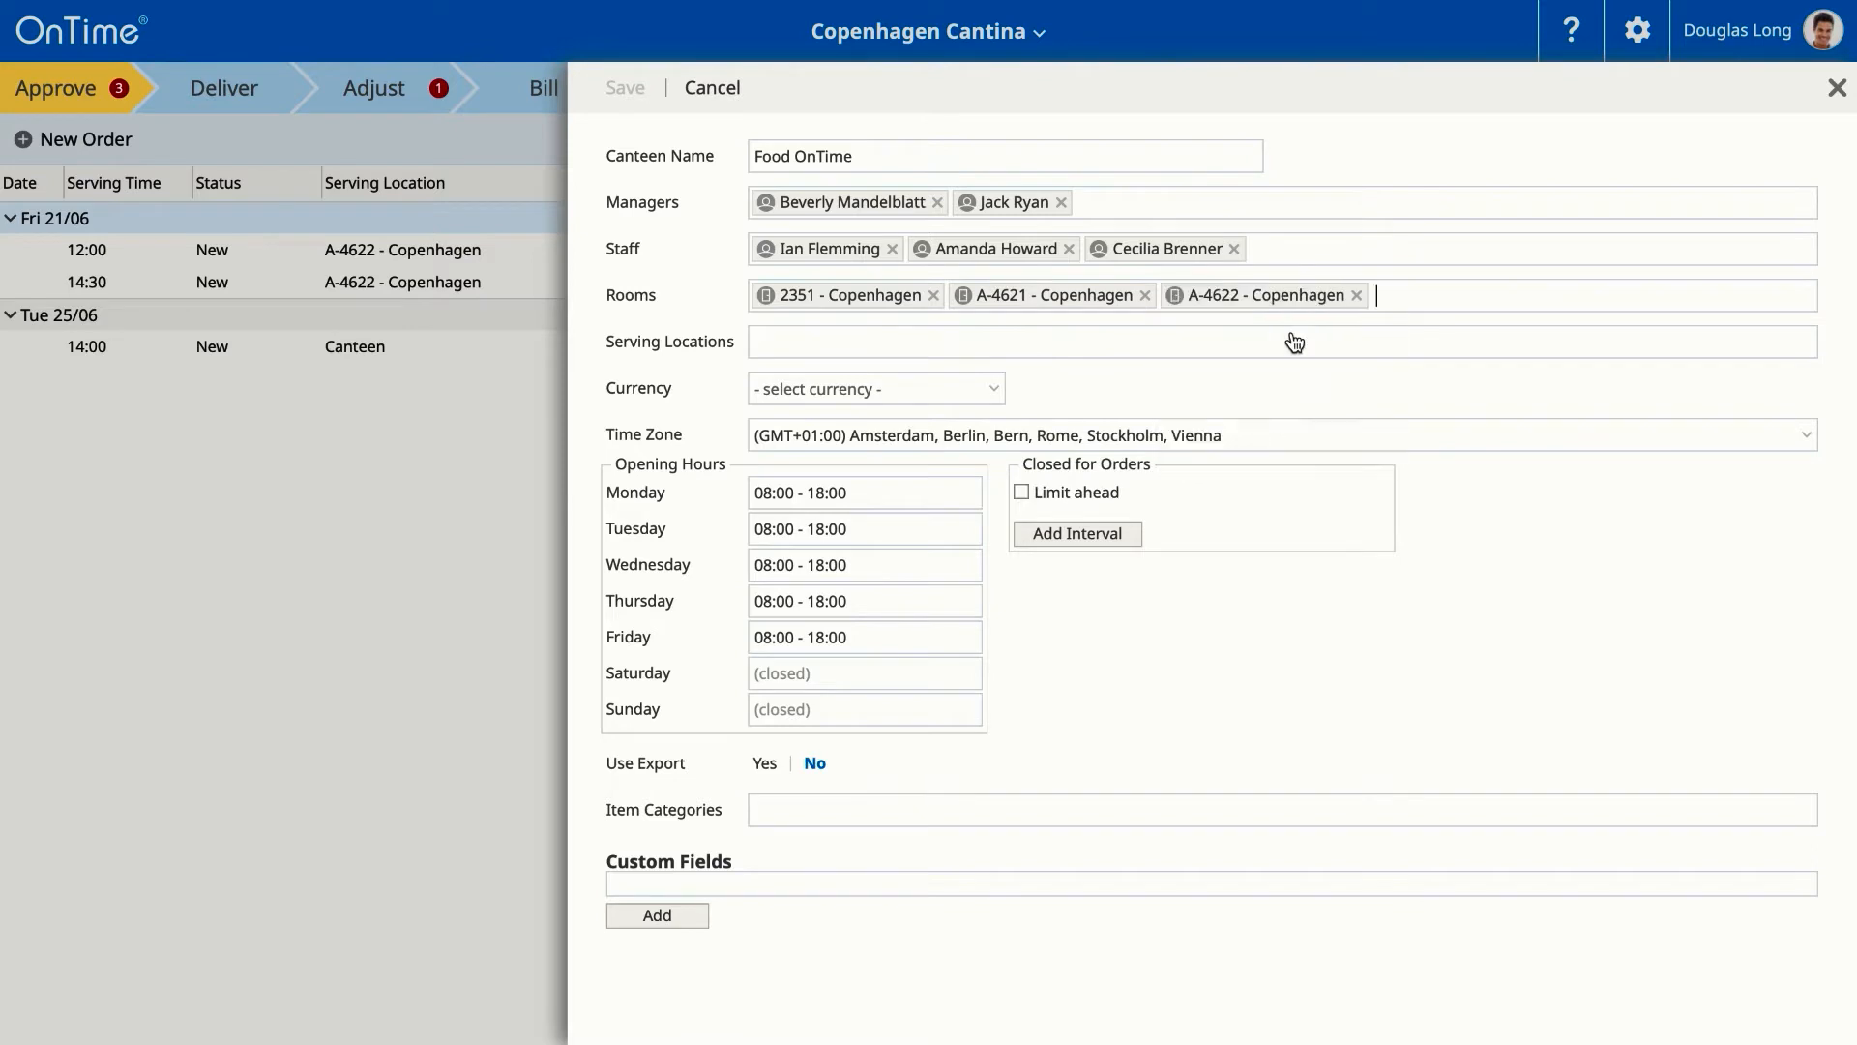
type("cop")
left_click(1468, 327)
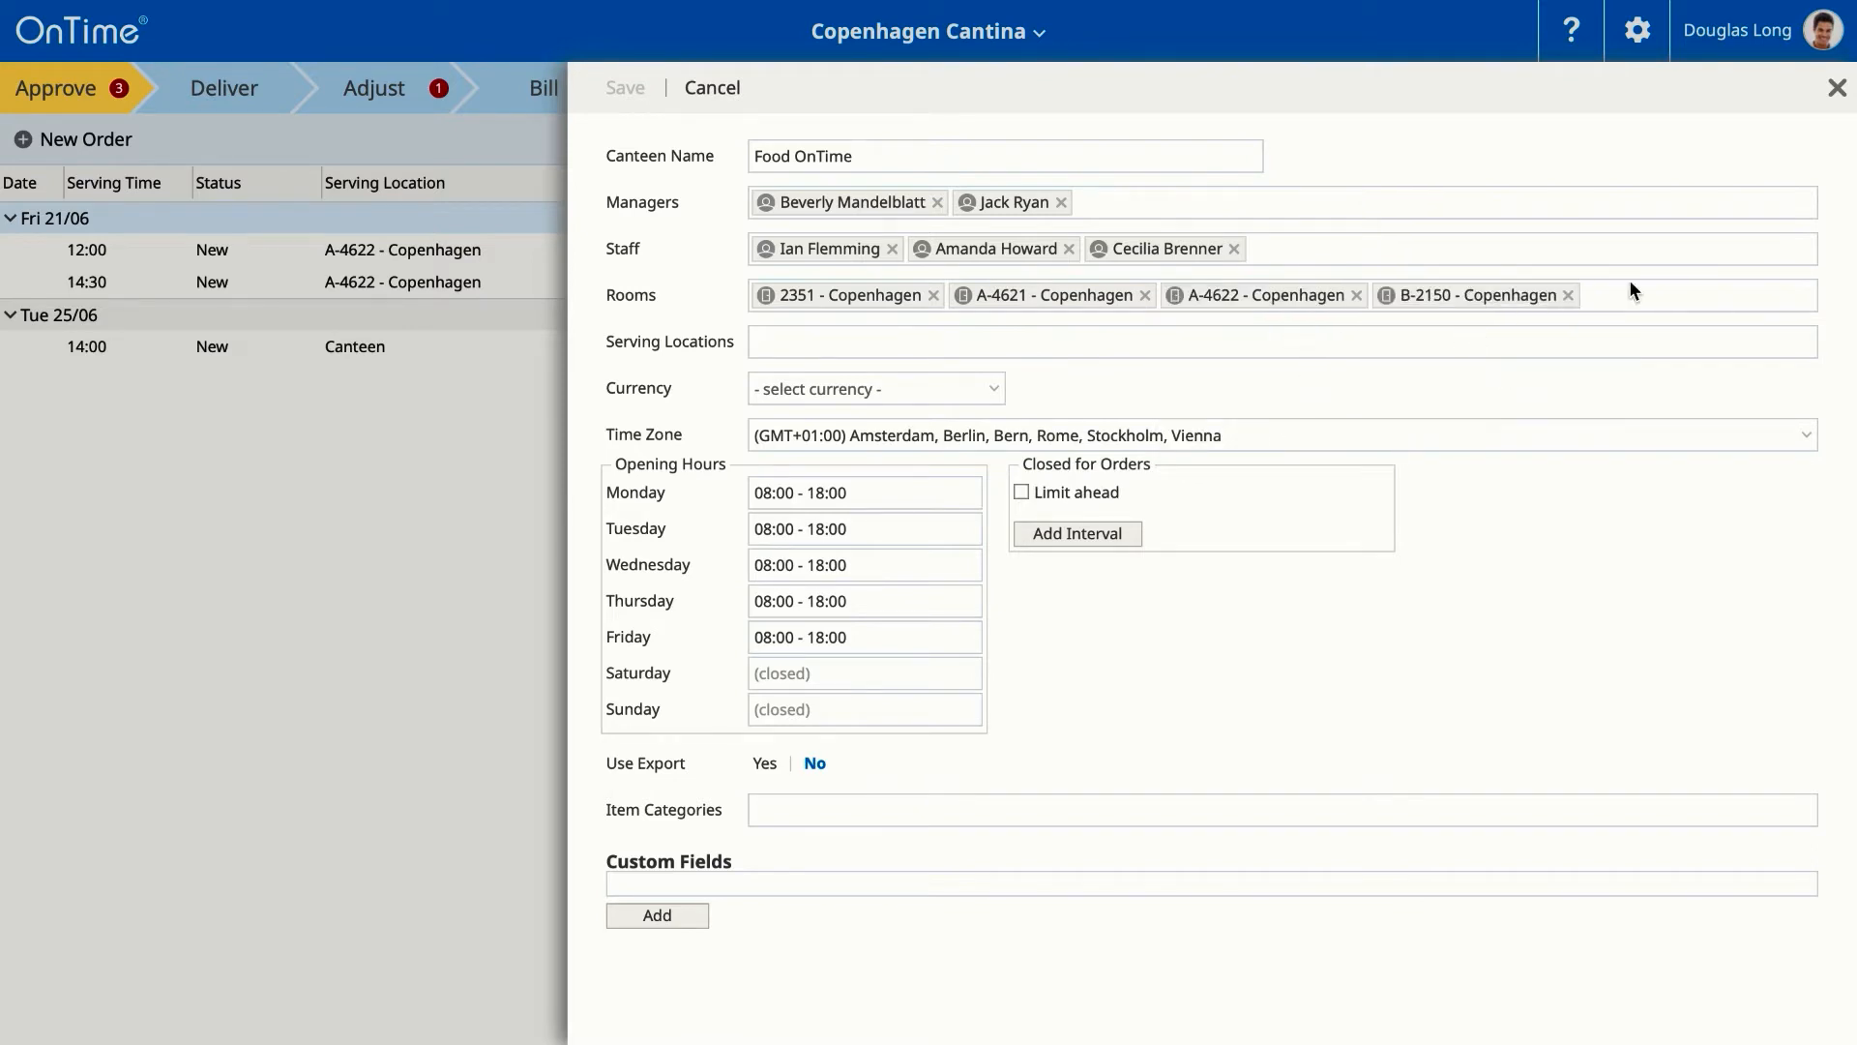
Step: Add the serving locations Pick Up and Canteen, and set the currency to DKK - Danish Krone
left_click(1133, 352)
type("Pick Up")
key("Return")
type("Canteen")
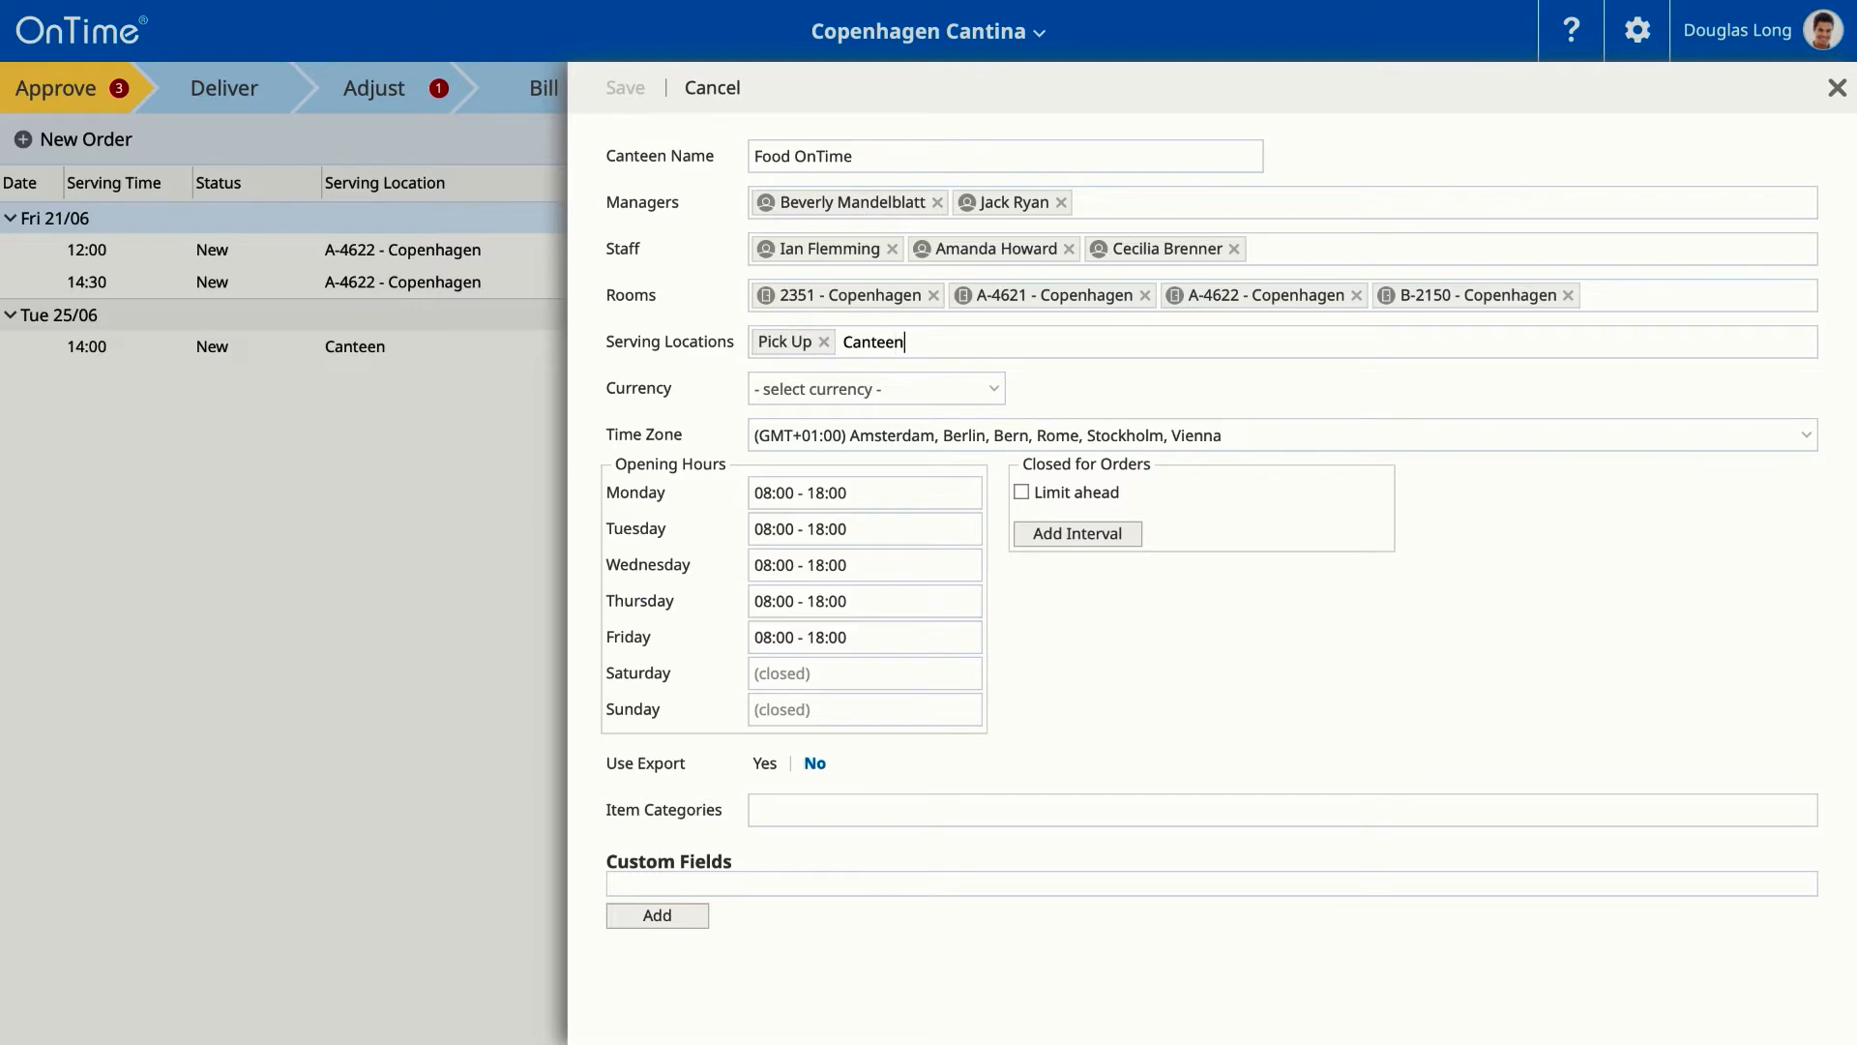
key("Return")
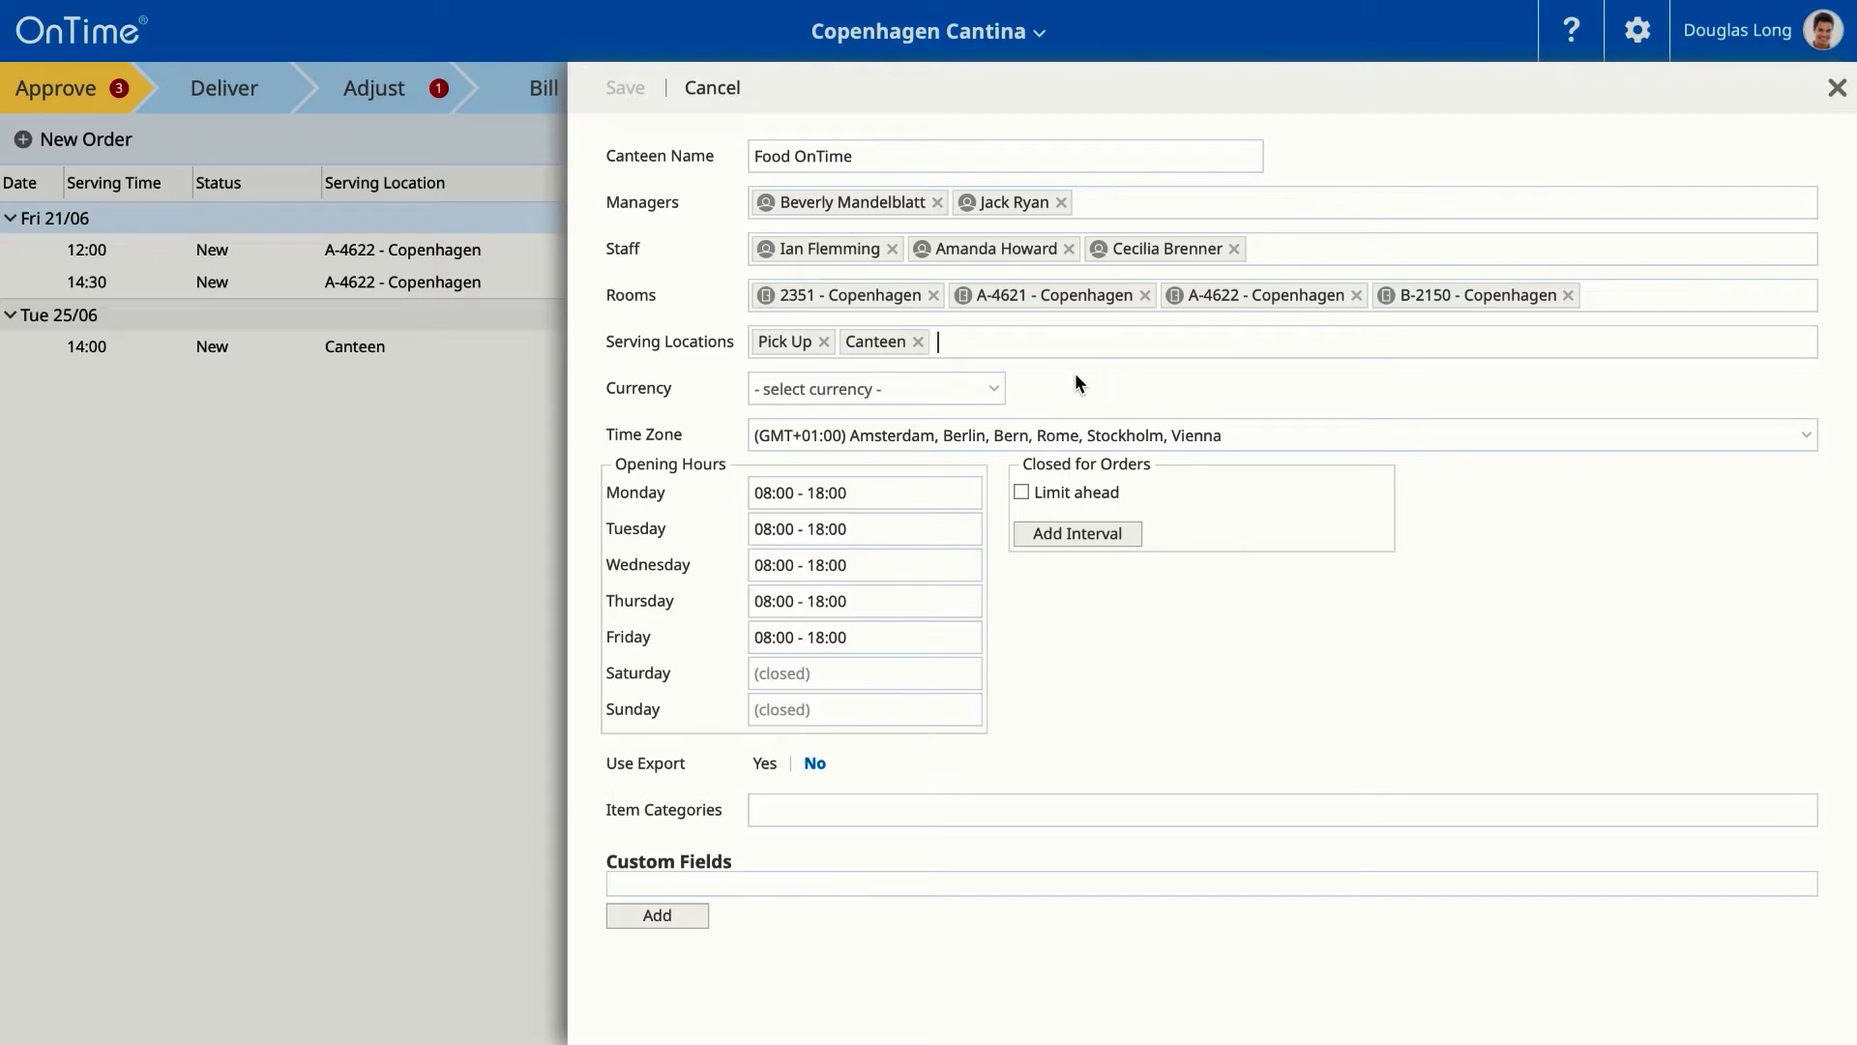
left_click(991, 397)
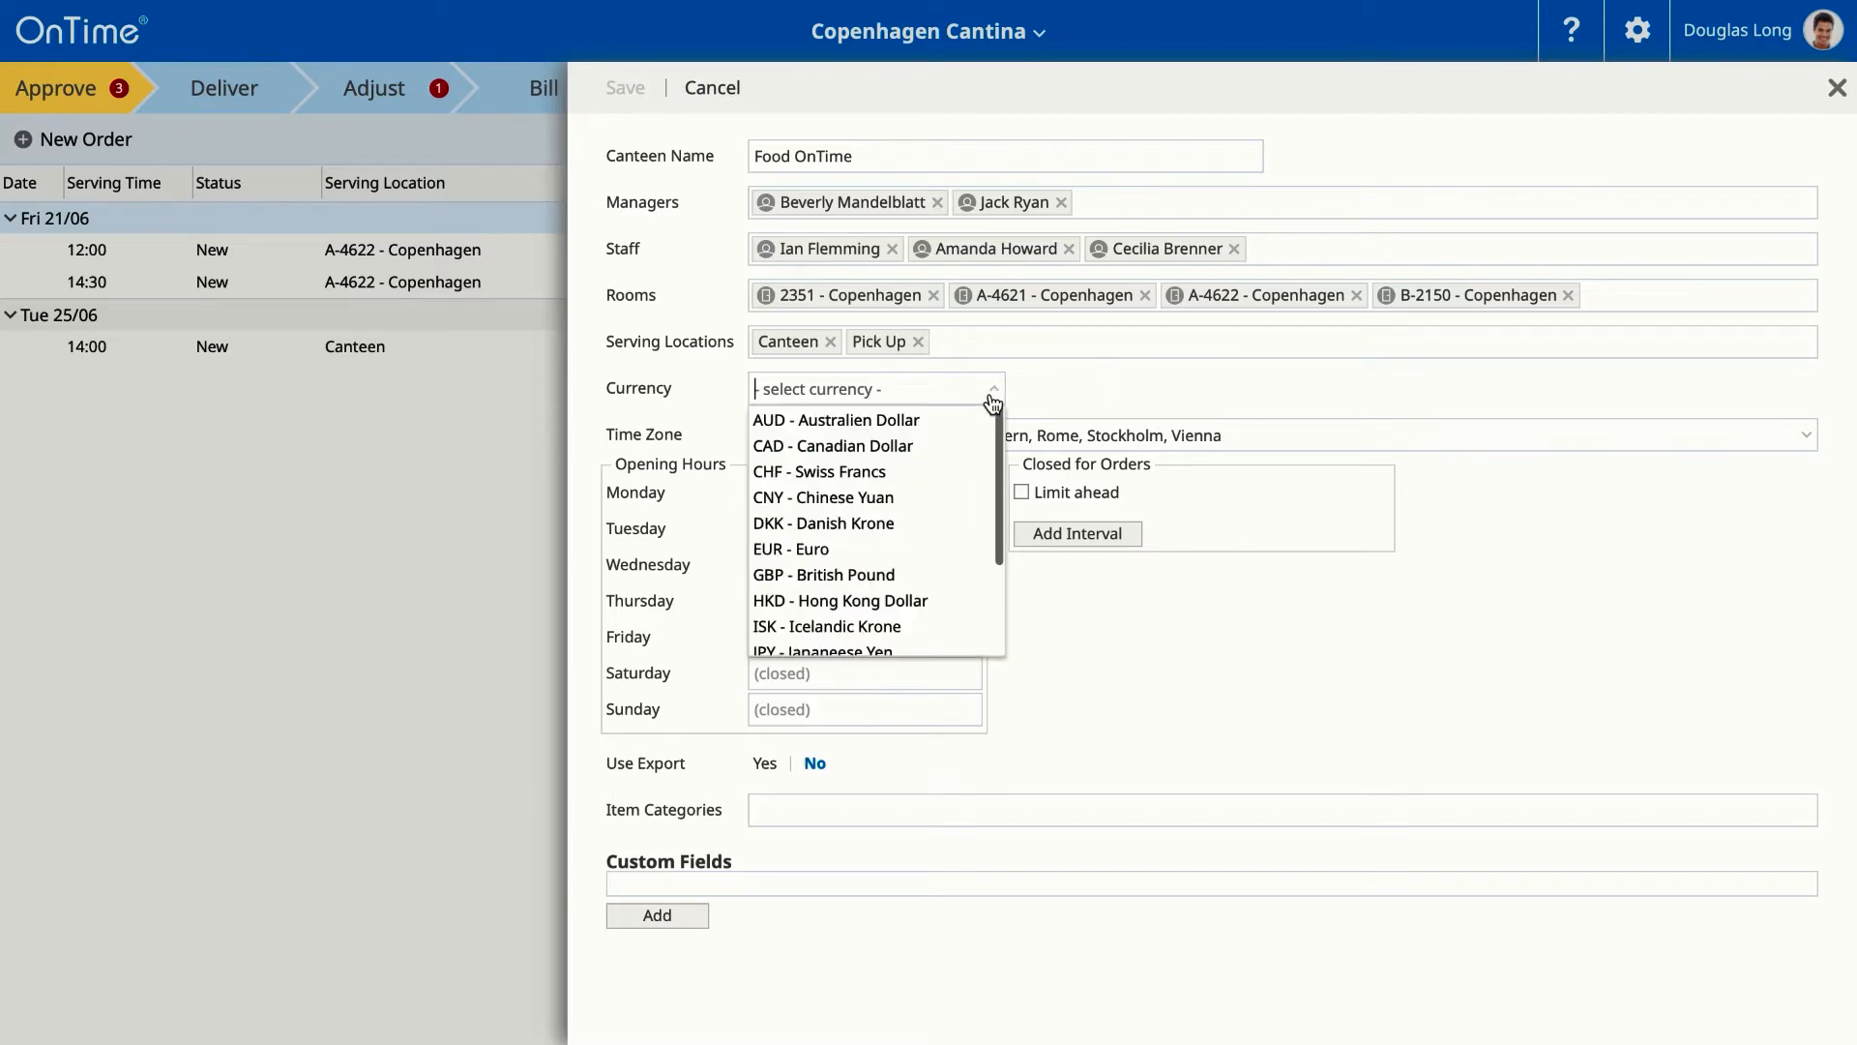
left_click(873, 523)
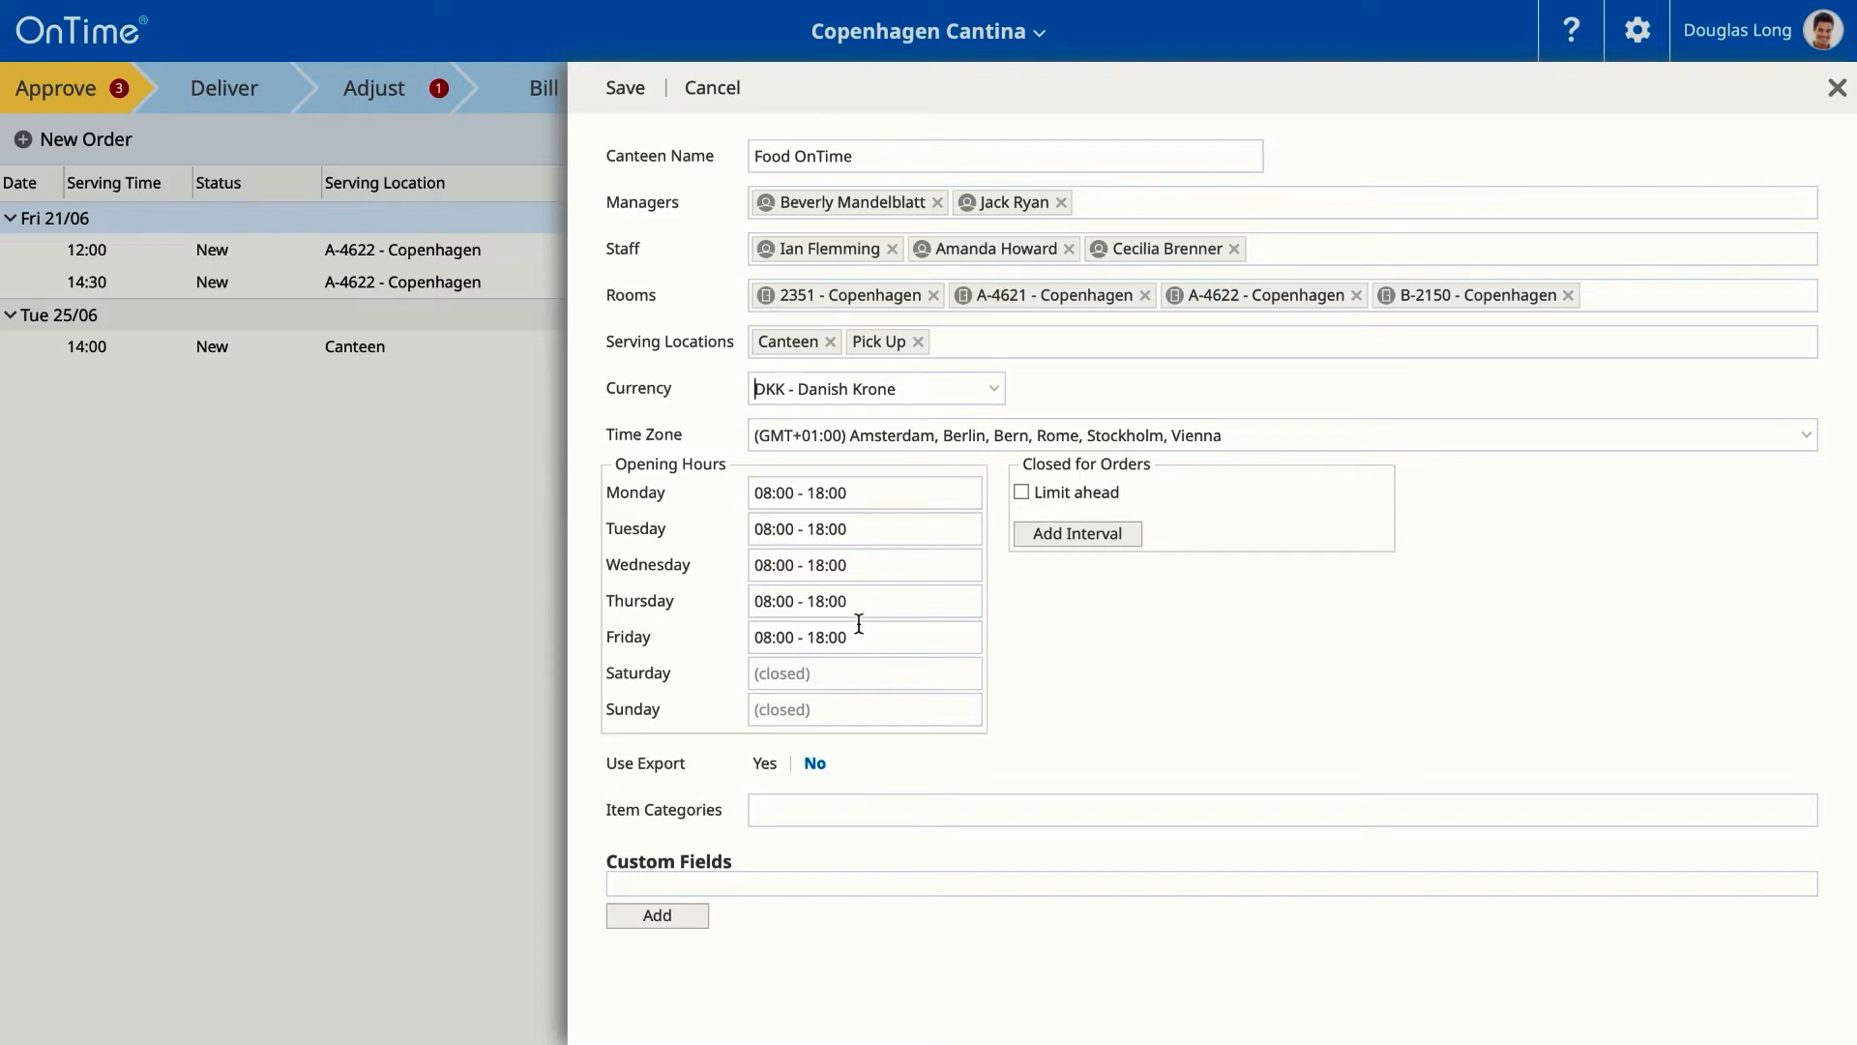
Step: Set Friday's closing time to 14:00 and Wednesday's opening time to 09:00 in the opening hours
left_click(821, 634)
key("Delete")
type("4")
left_click(766, 561)
key("Delete")
type("9")
Step: Make Monday closed and set Saturday's opening hours to 10:00 - 12:00
left_click_drag(882, 484, 733, 477)
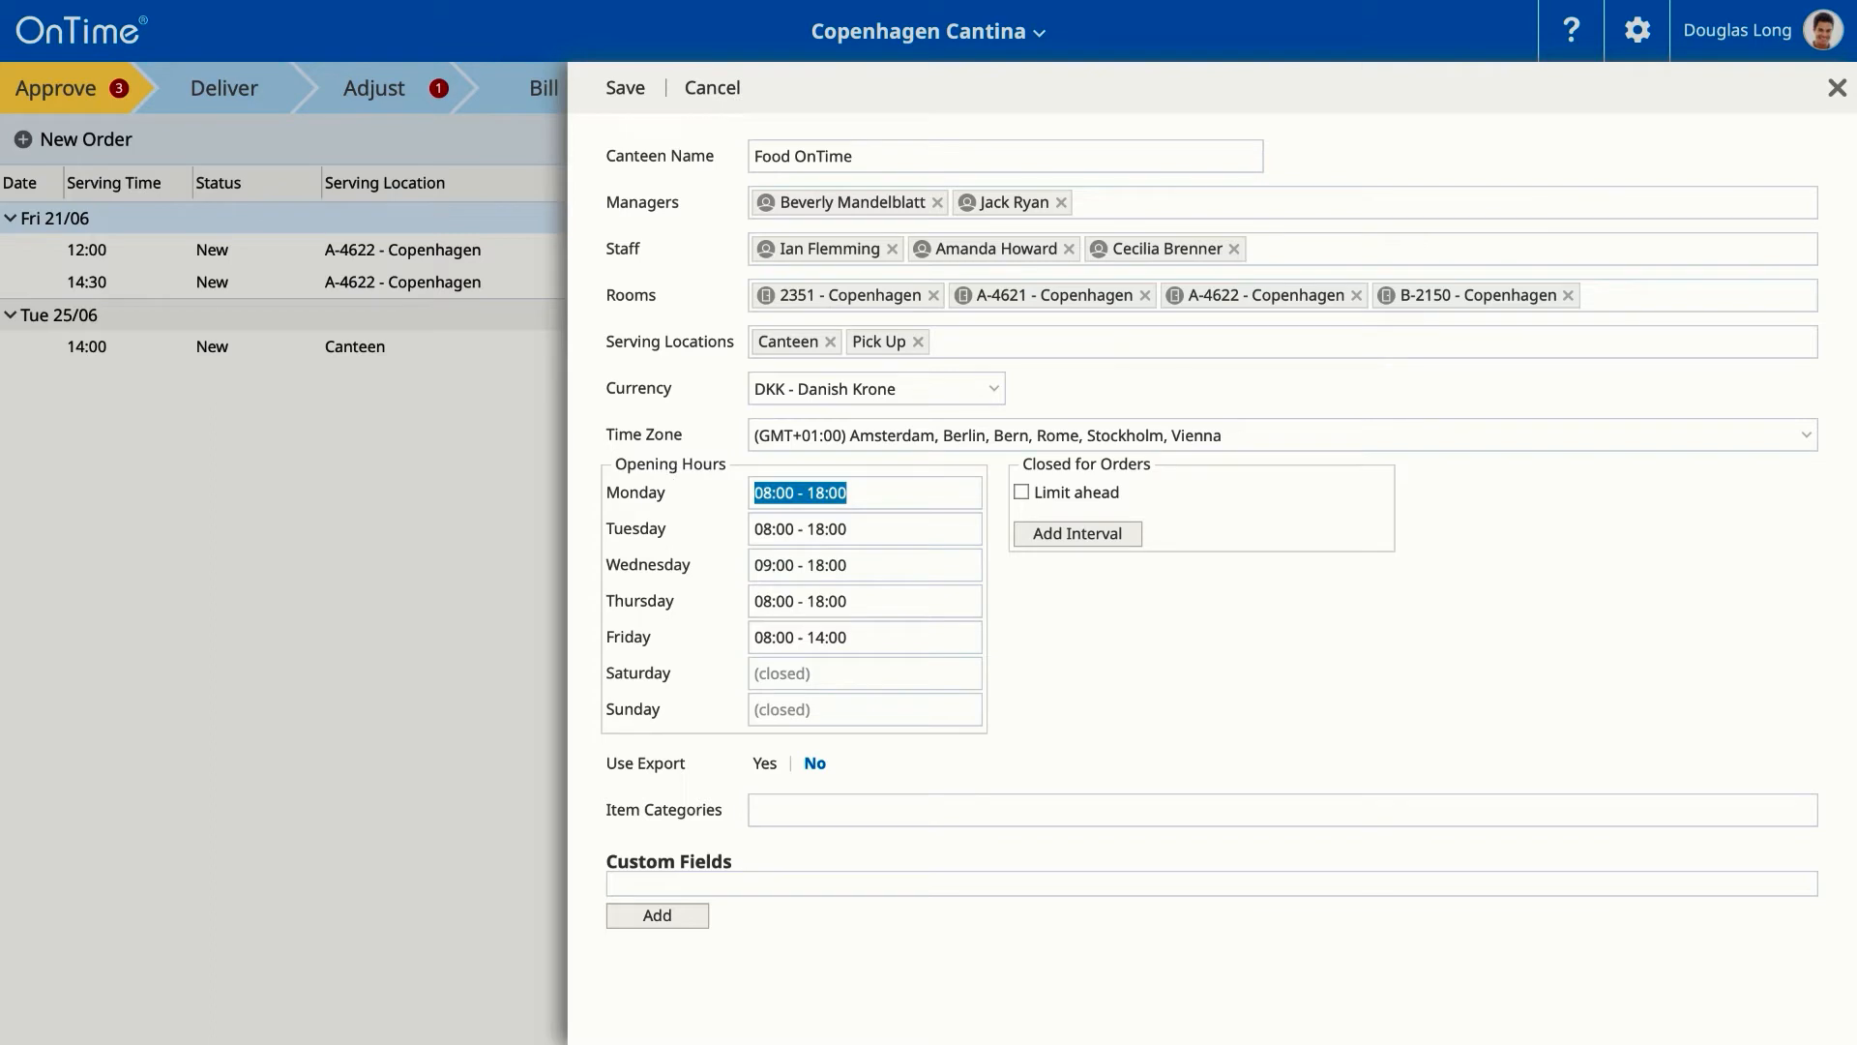
key("BackSpace")
left_click(761, 673)
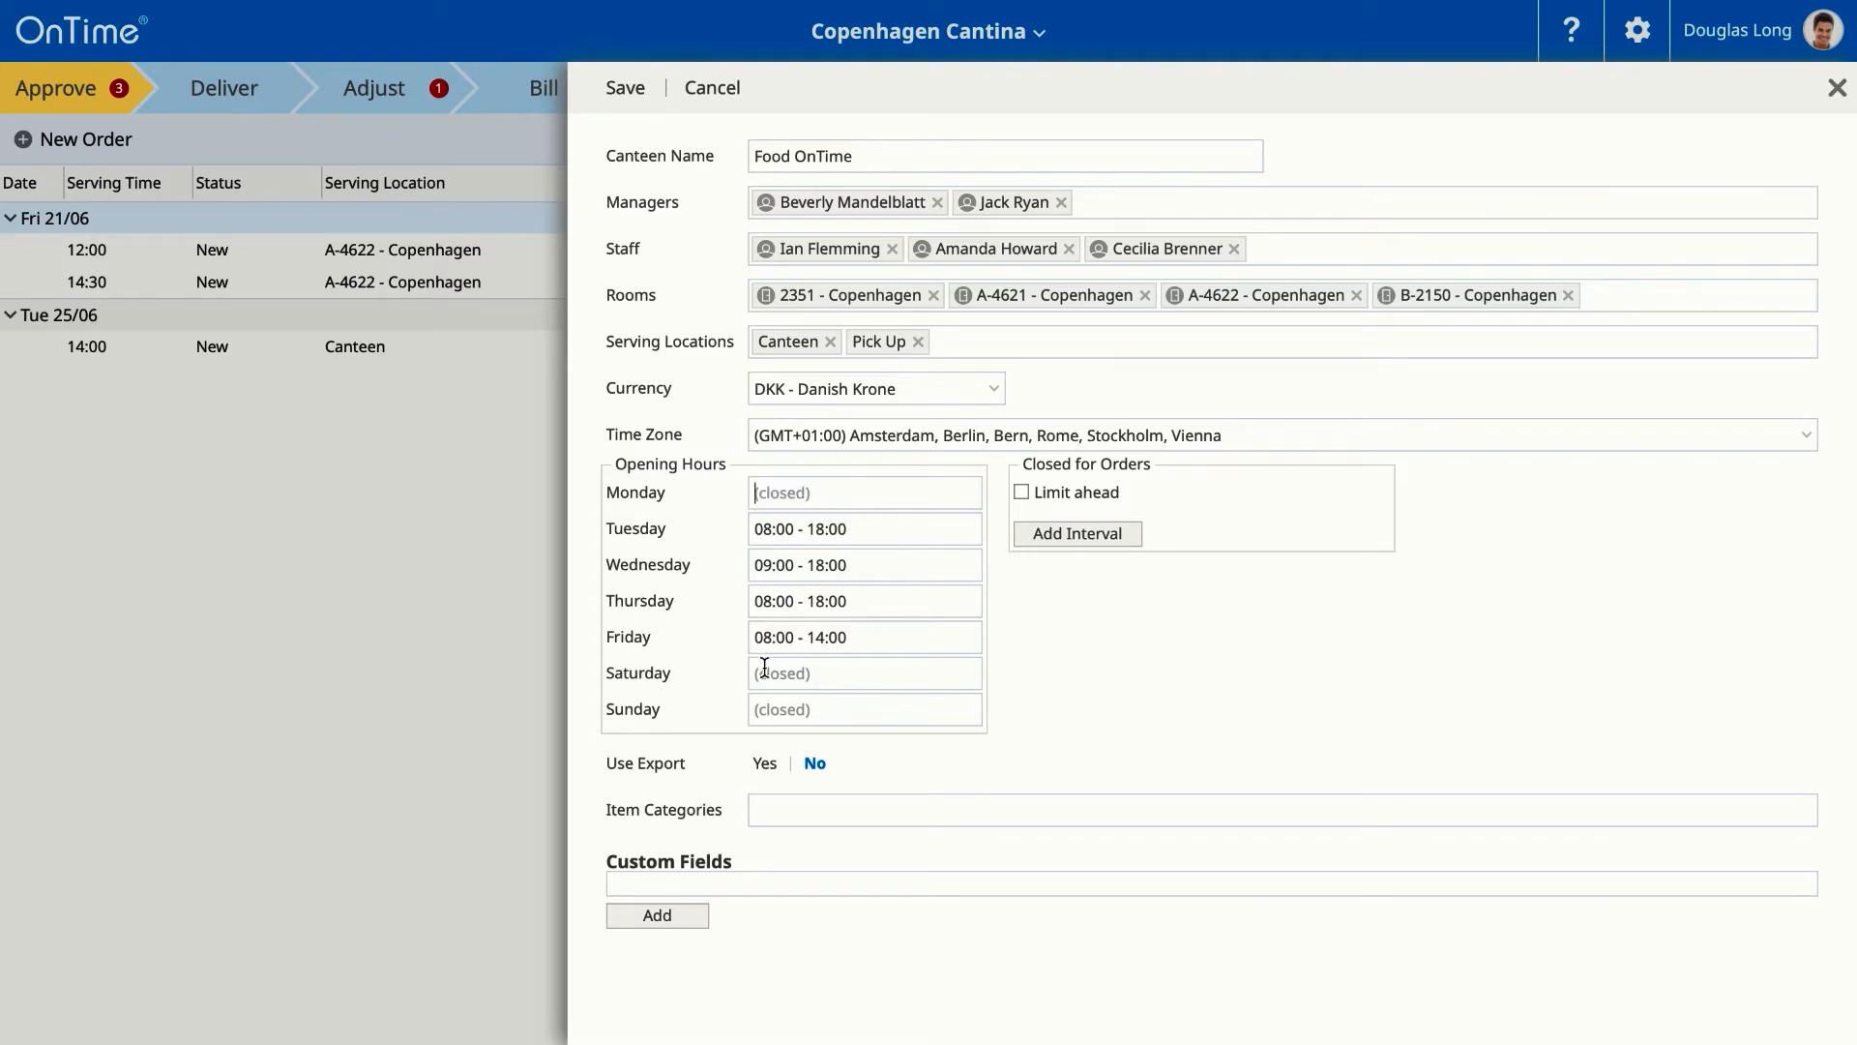
type("10:00-12:00")
left_click(1090, 717)
Step: Limit orders to 90 days ahead and close the canteen for orders from 22/07/2019 to 26/07/2019
left_click(1022, 493)
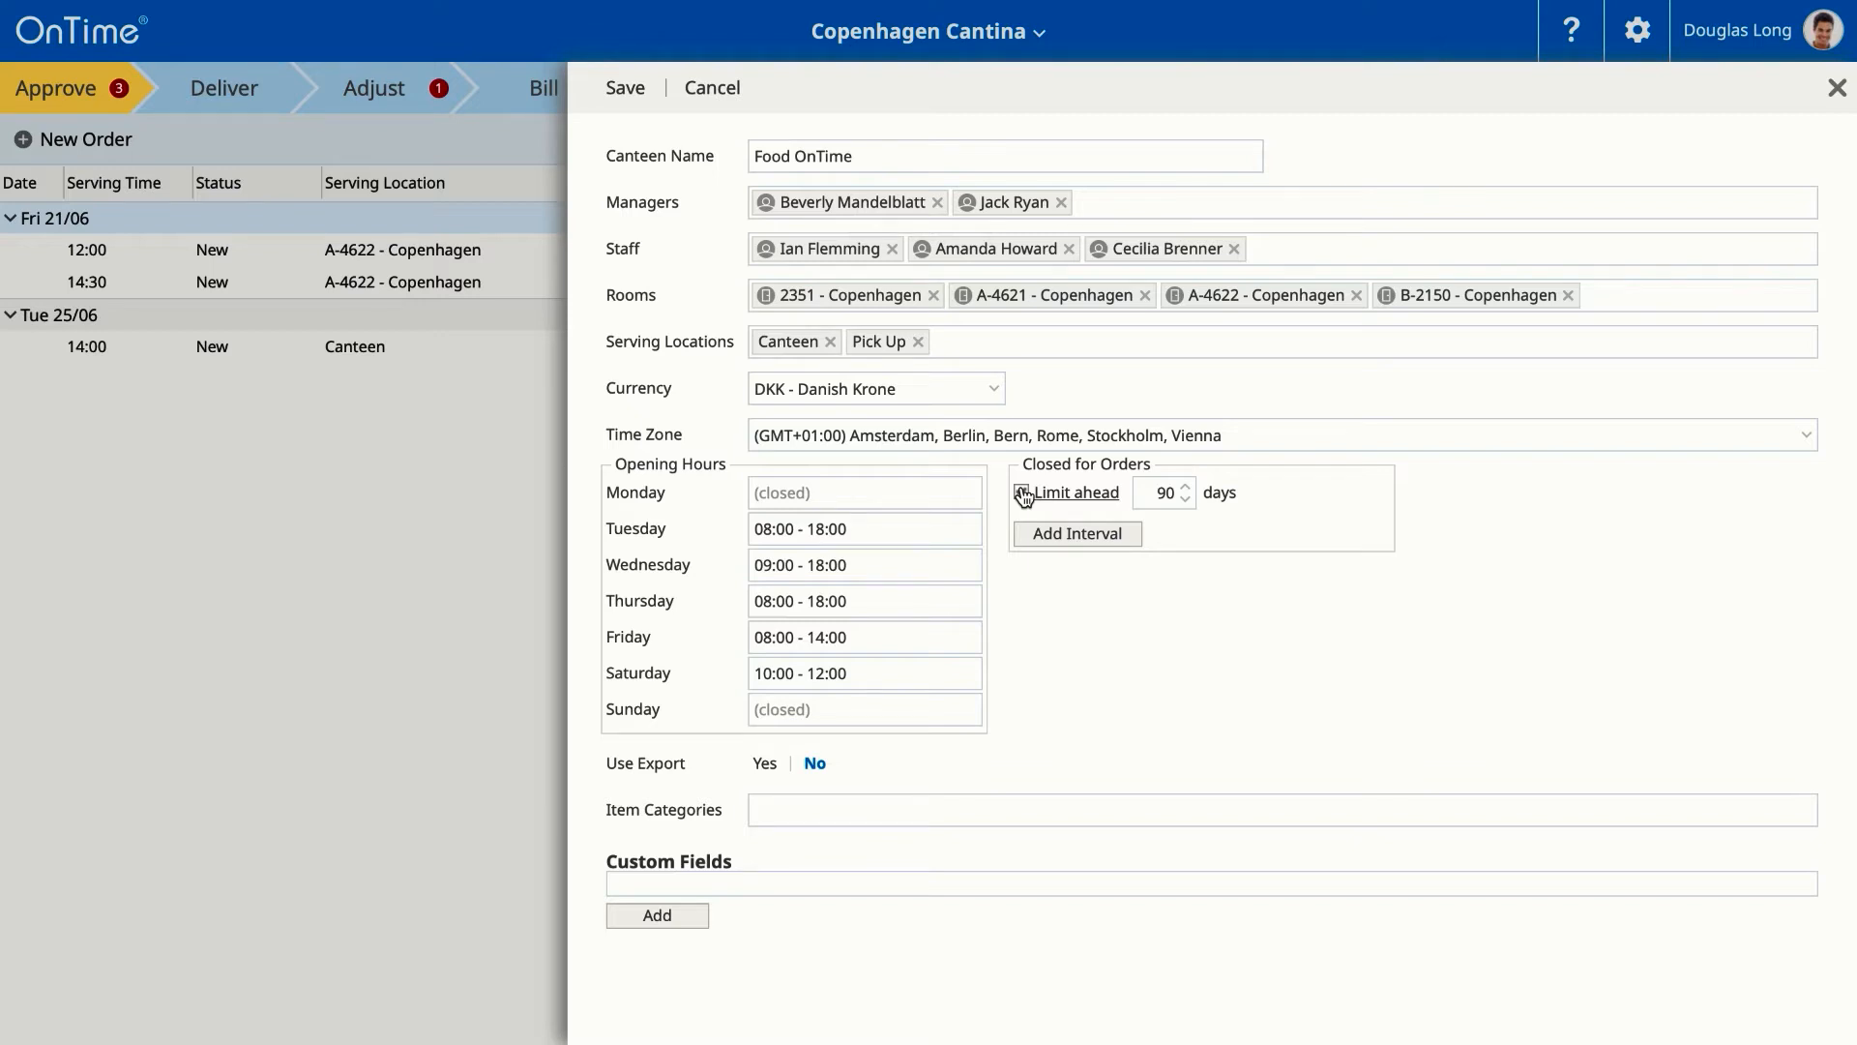
left_click(1045, 534)
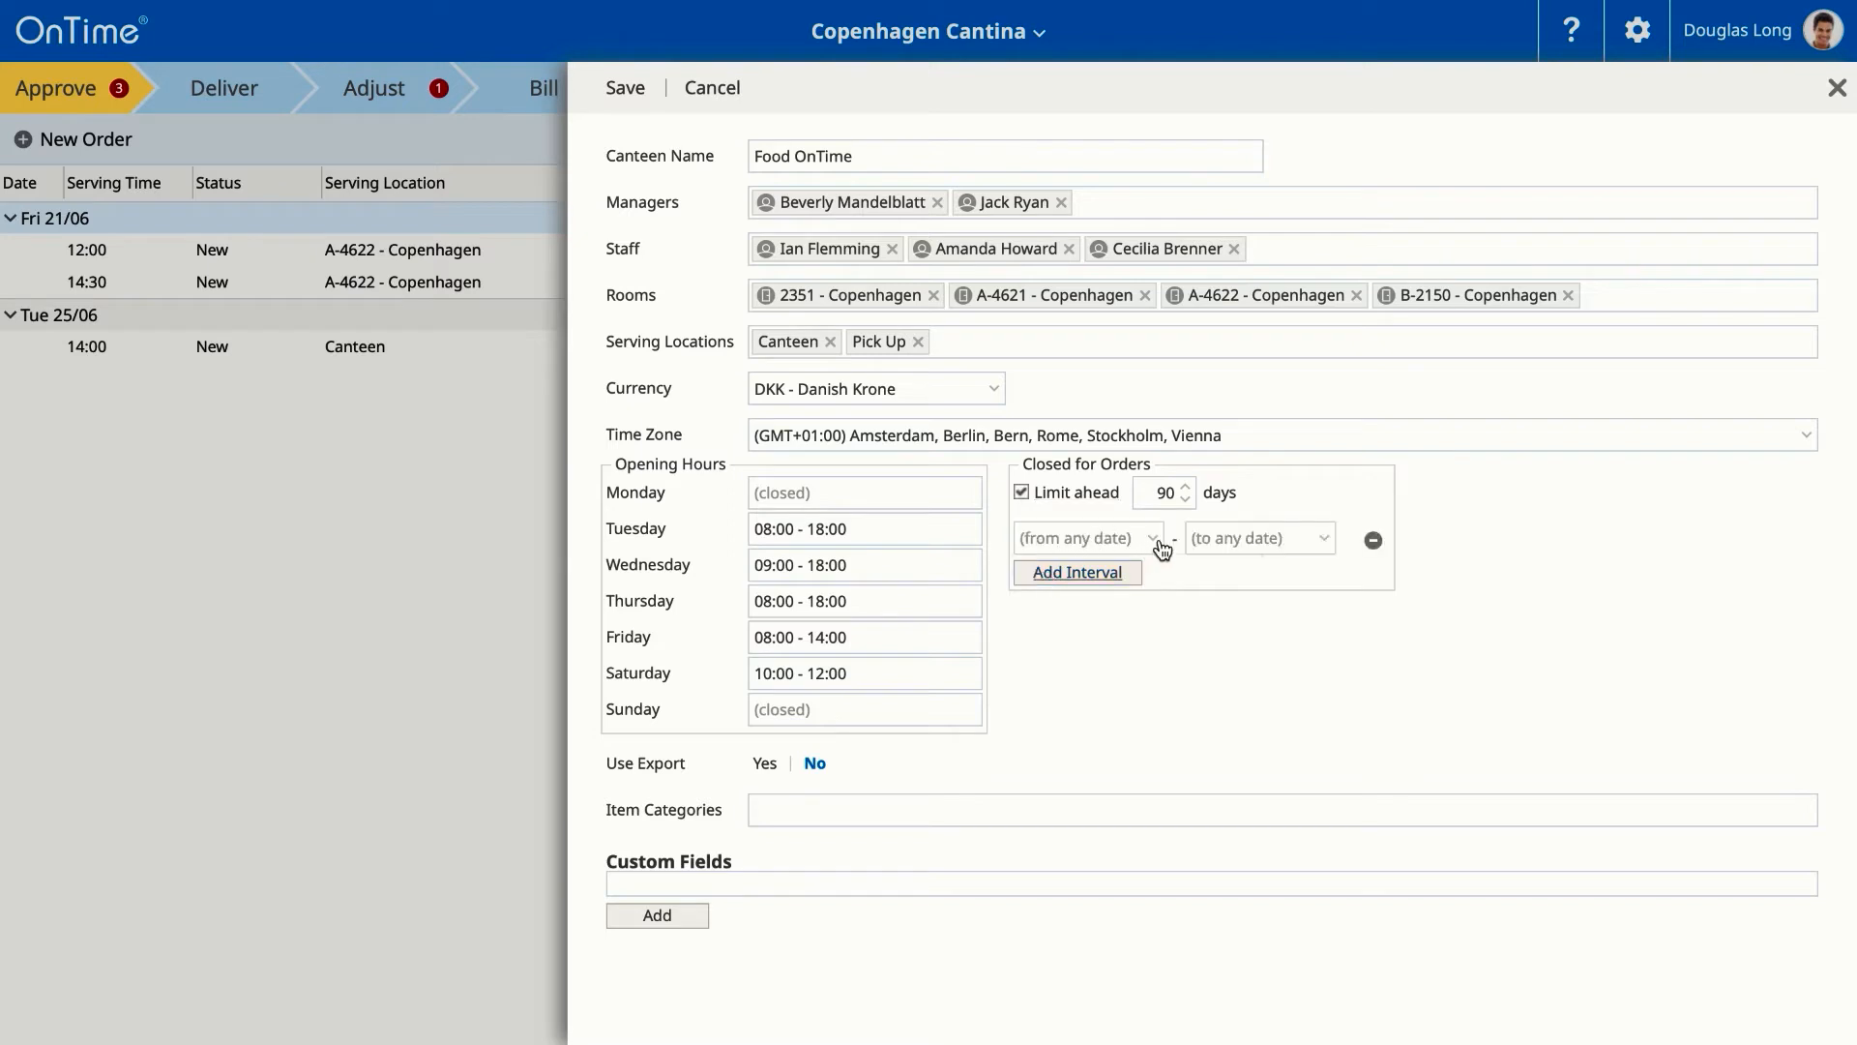
left_click(1153, 540)
left_click(1239, 576)
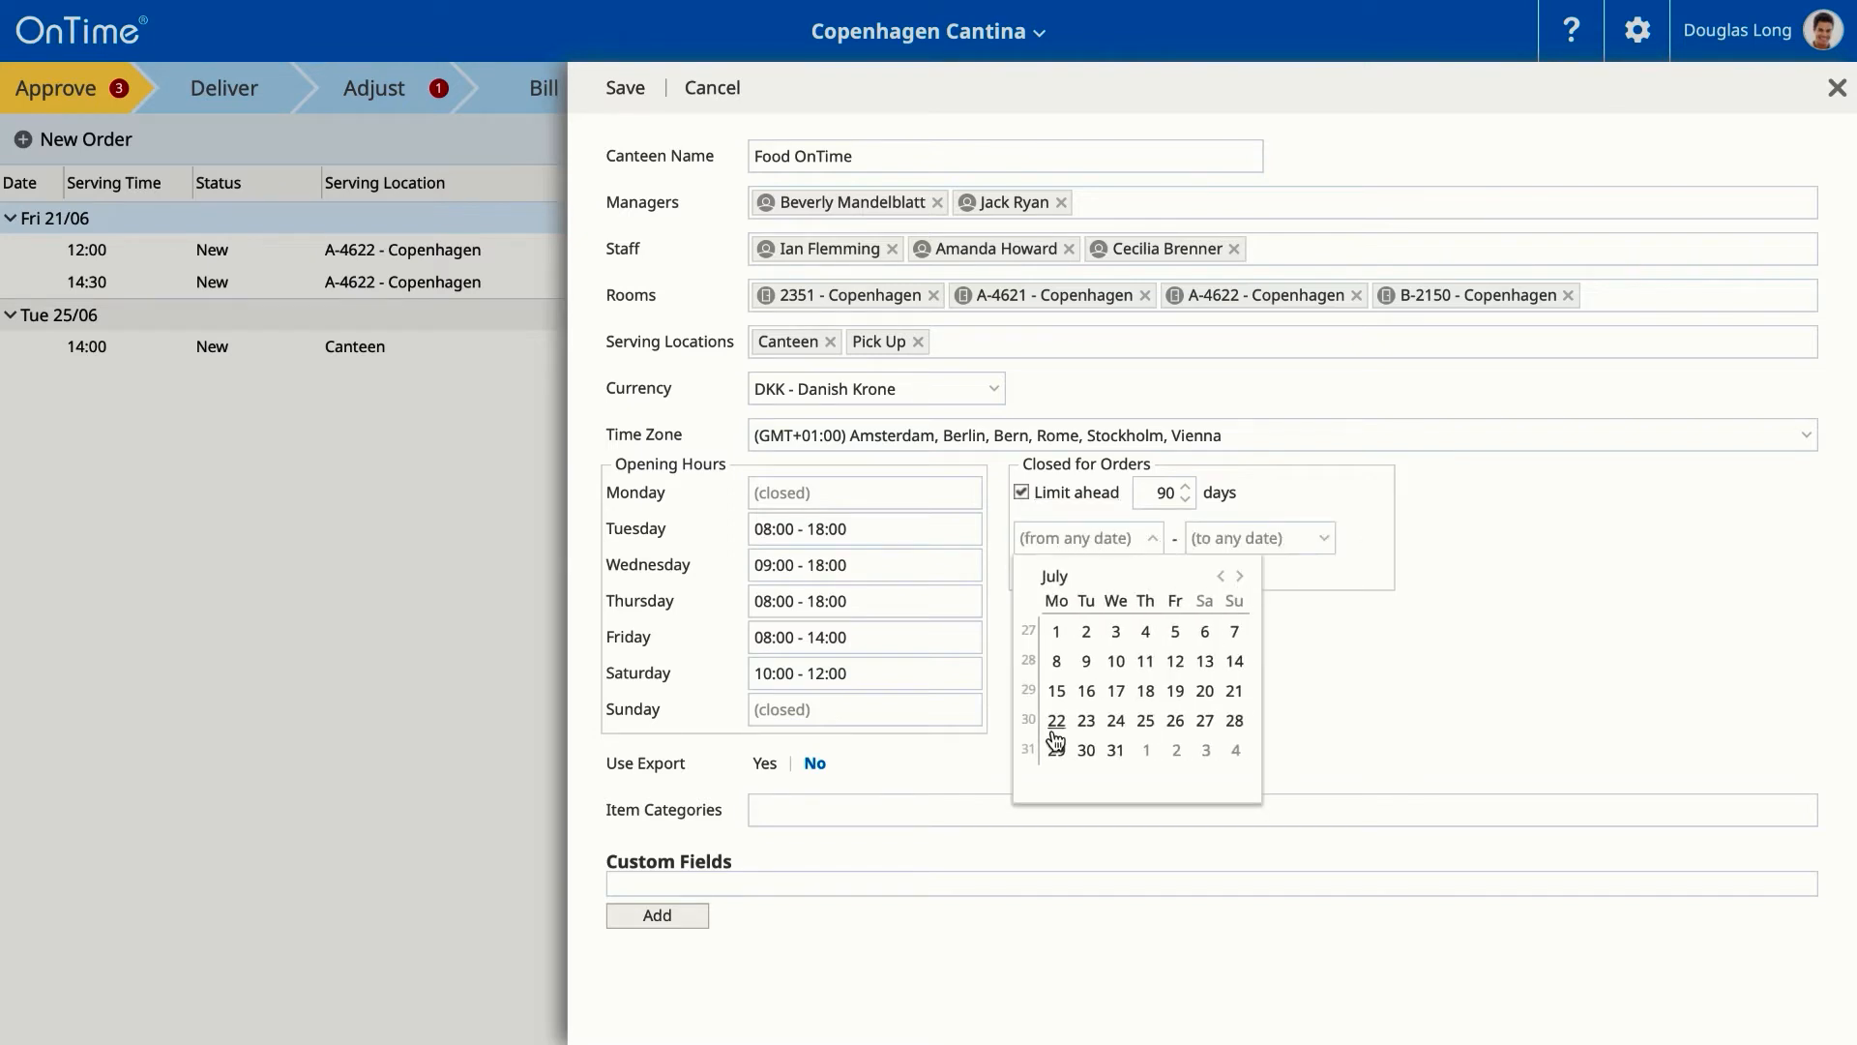
left_click(1056, 722)
left_click(1320, 540)
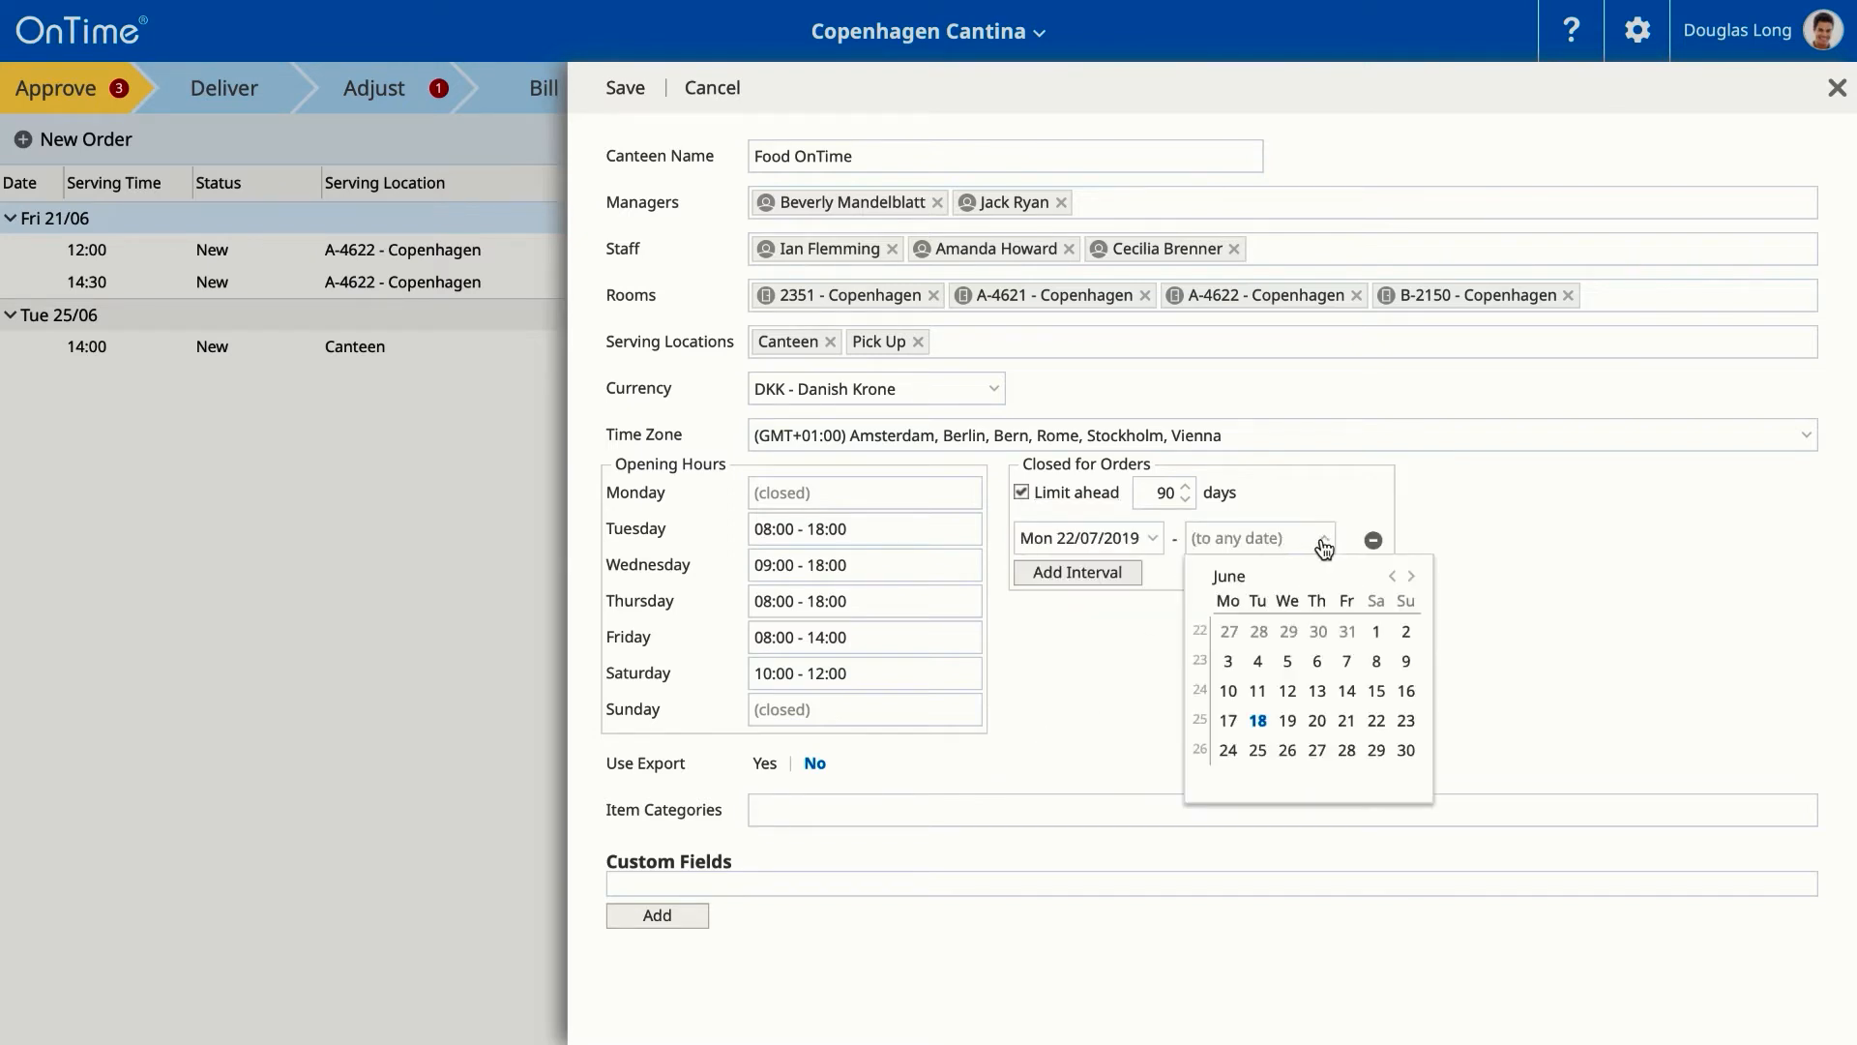
left_click(1412, 577)
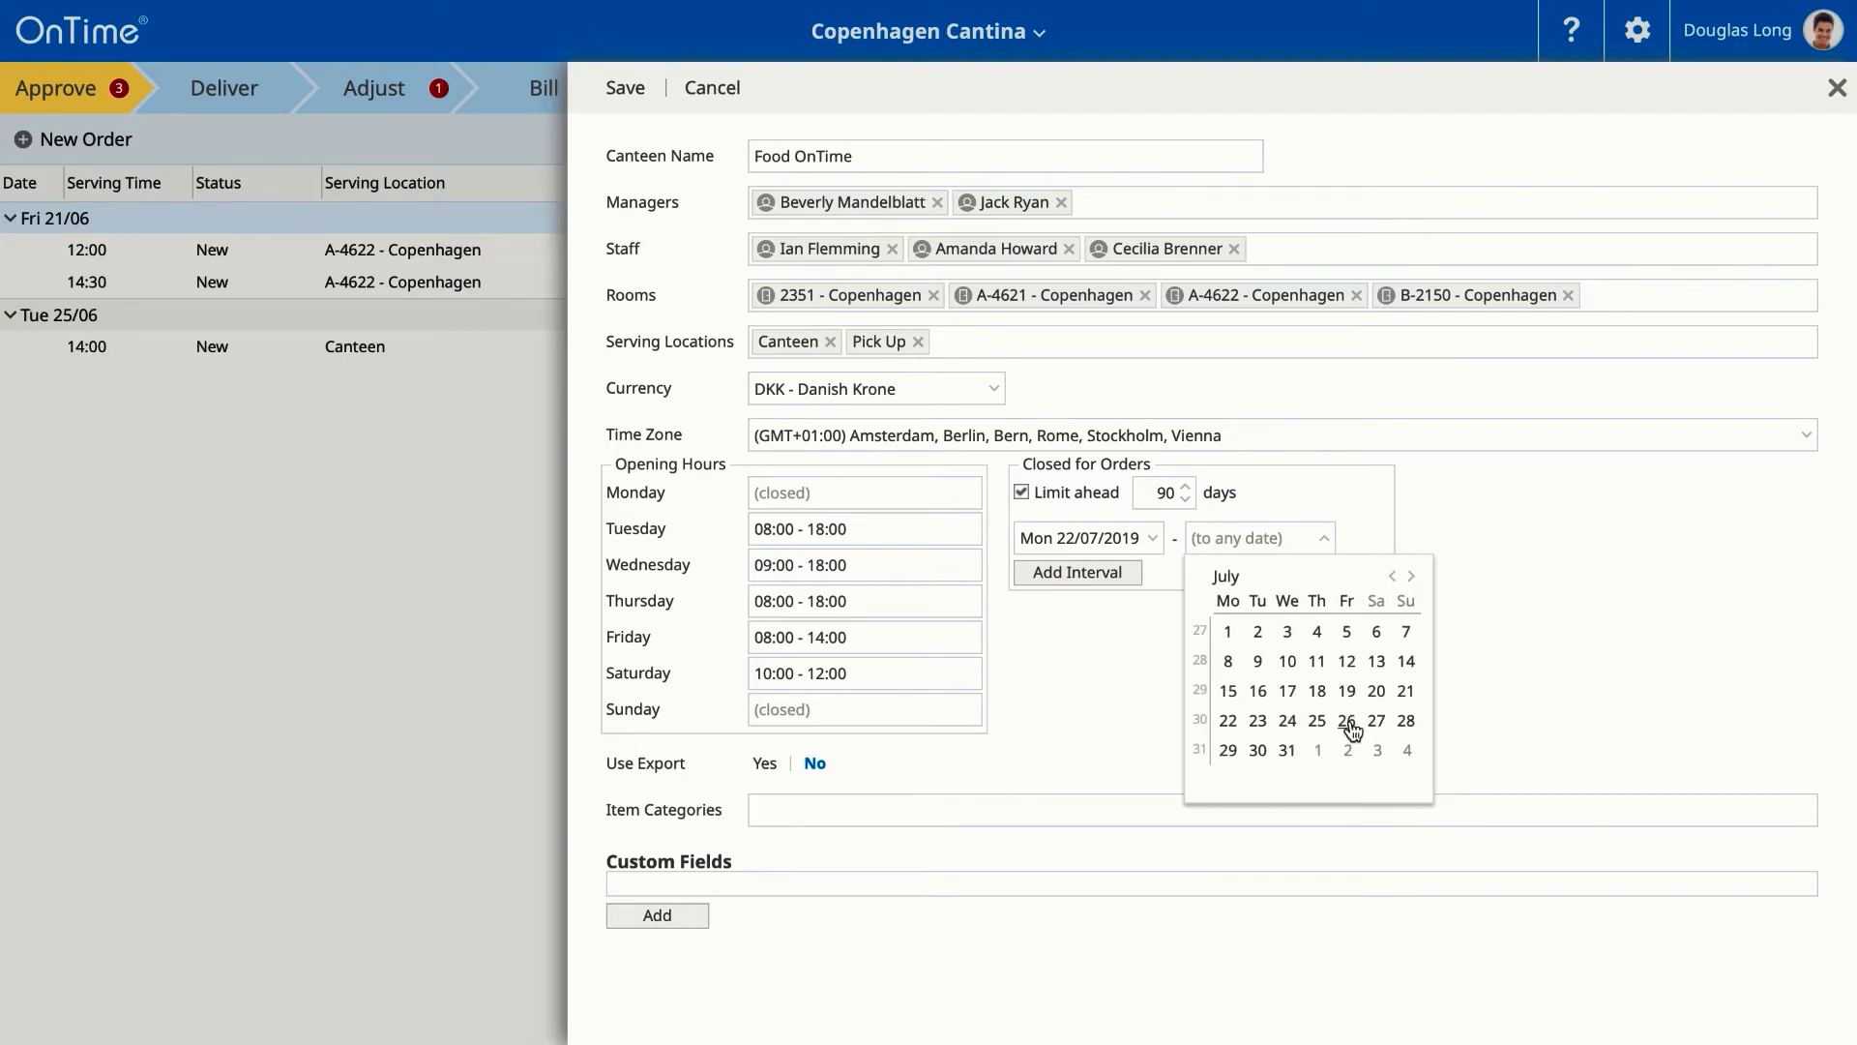
left_click(1348, 721)
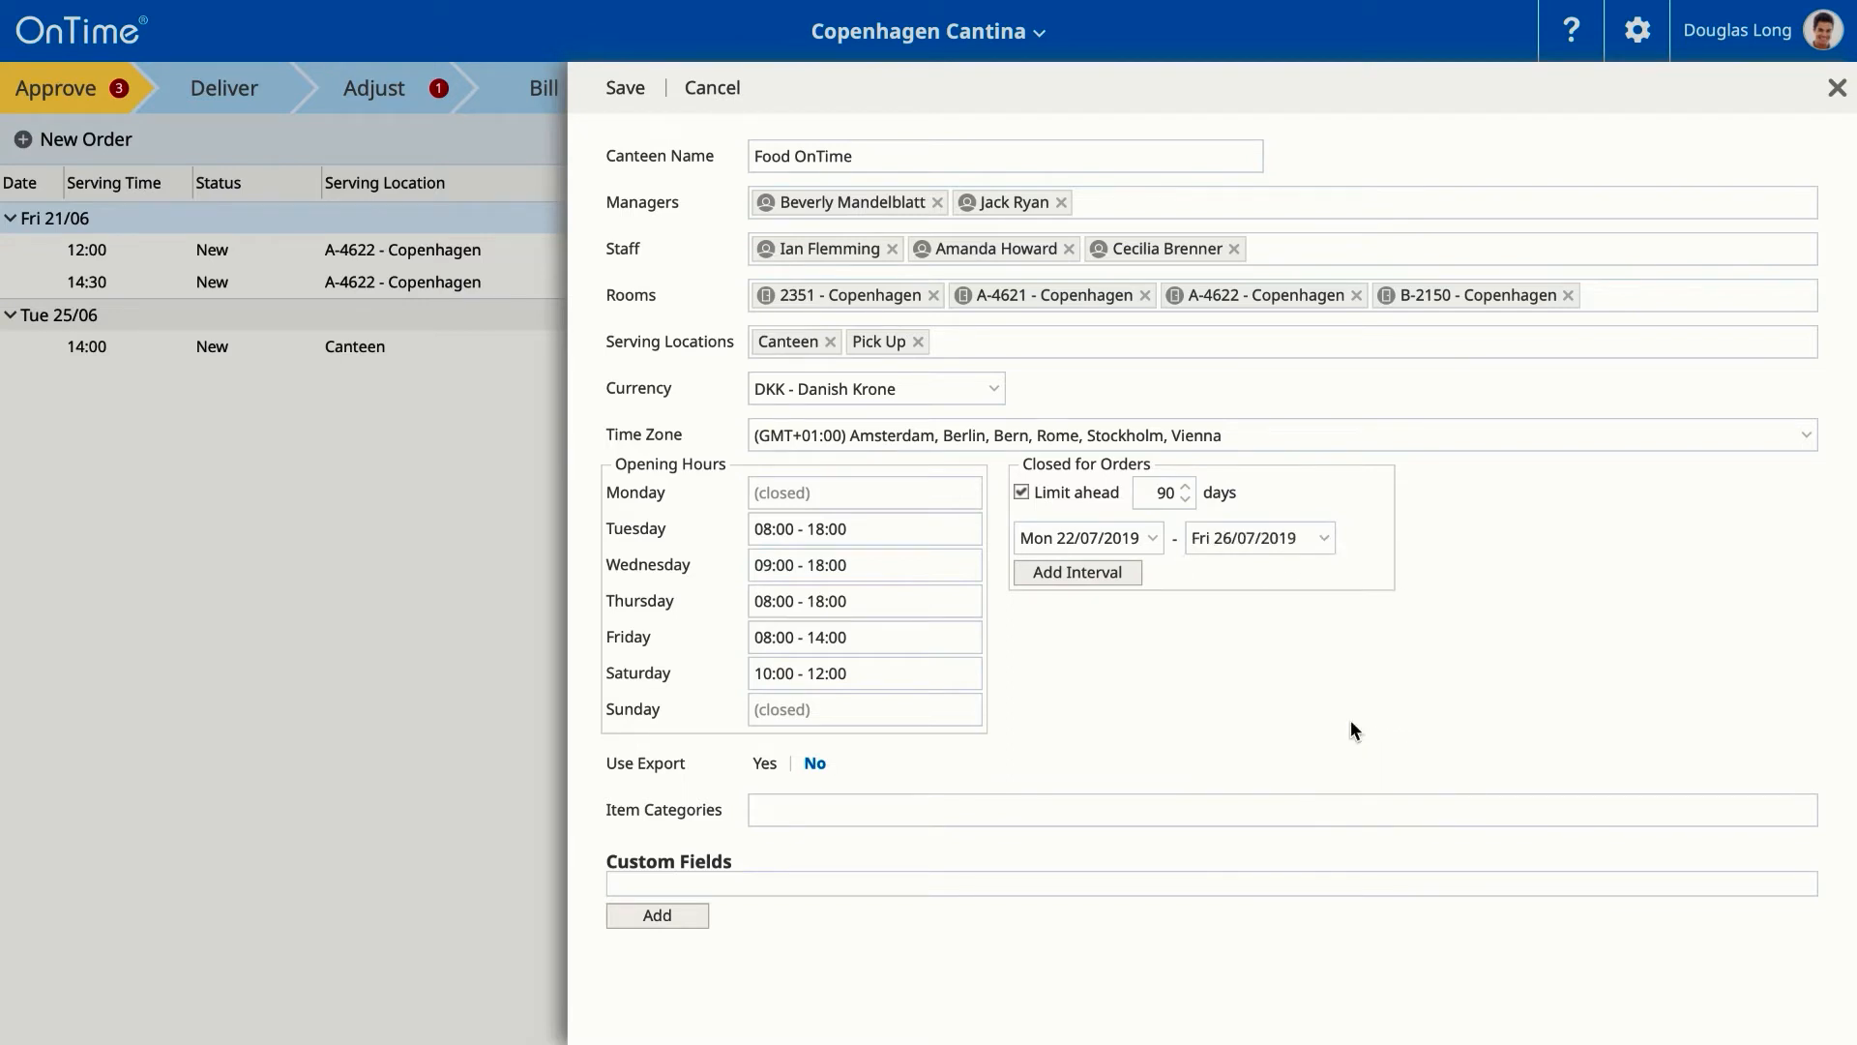
left_click(1114, 576)
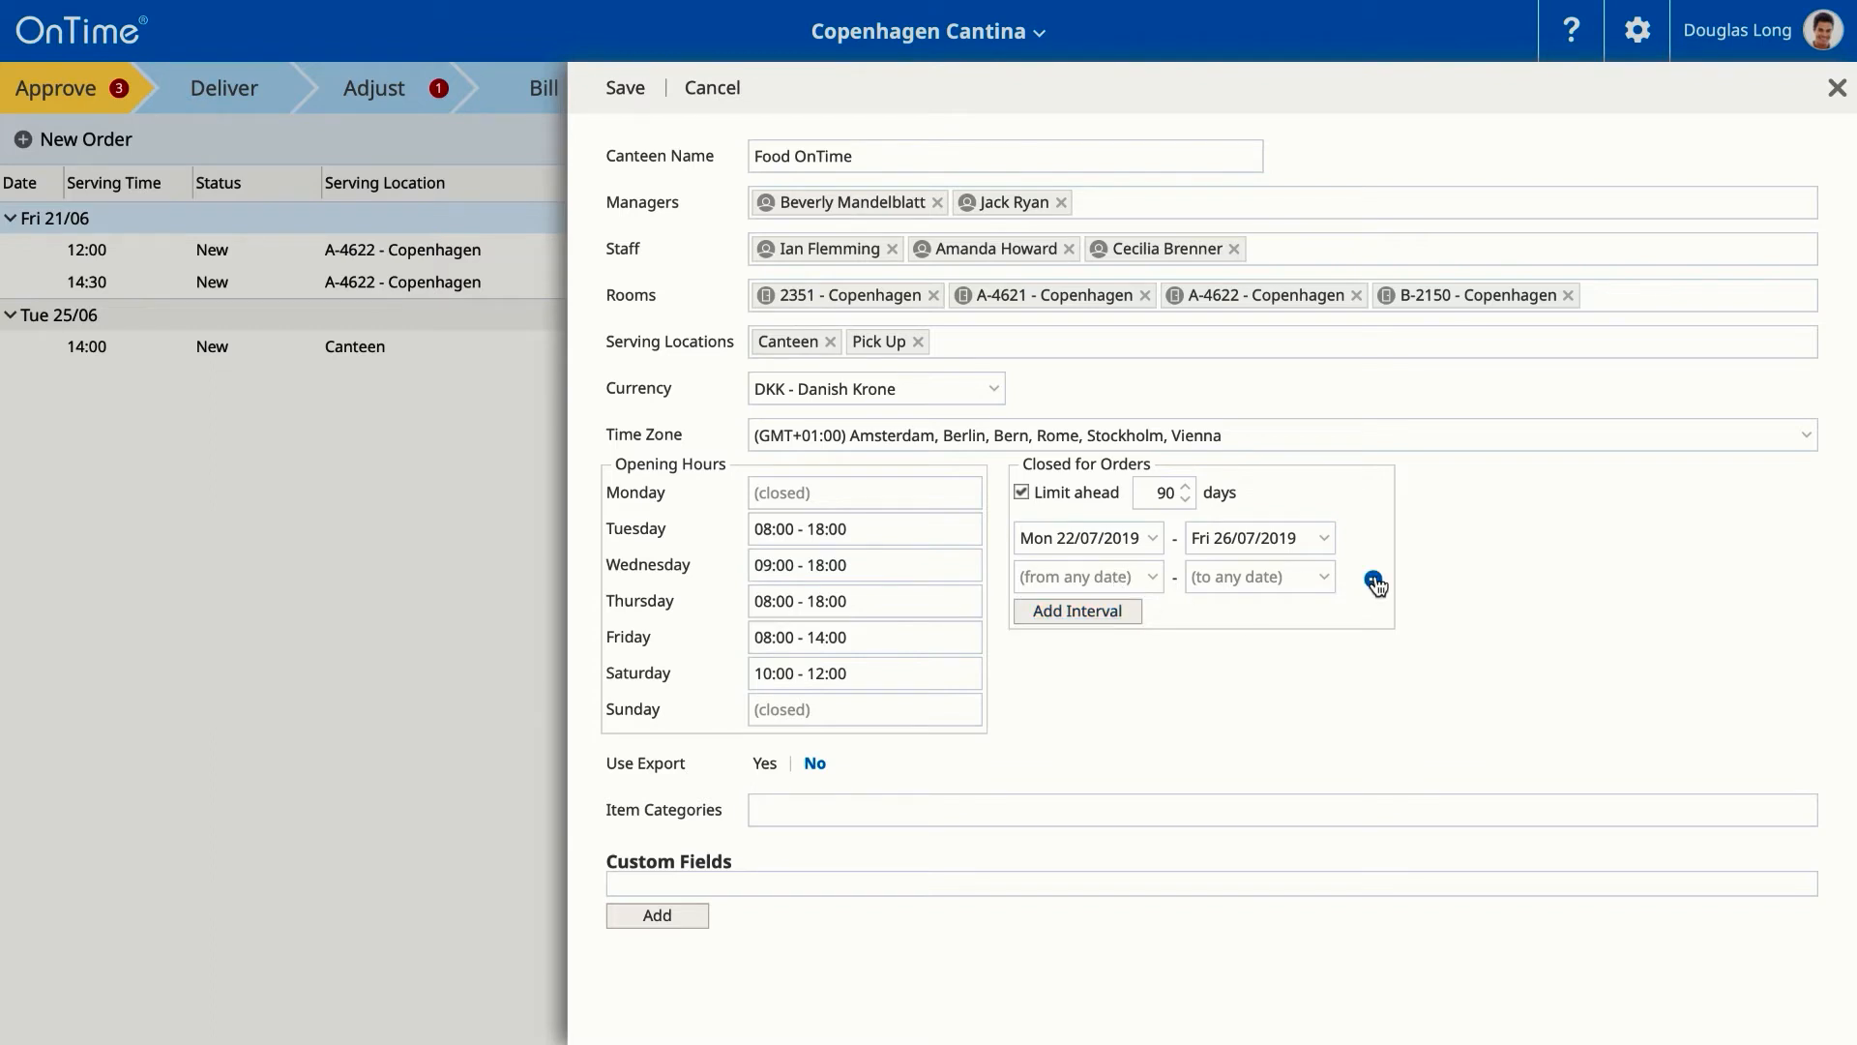
left_click(1375, 580)
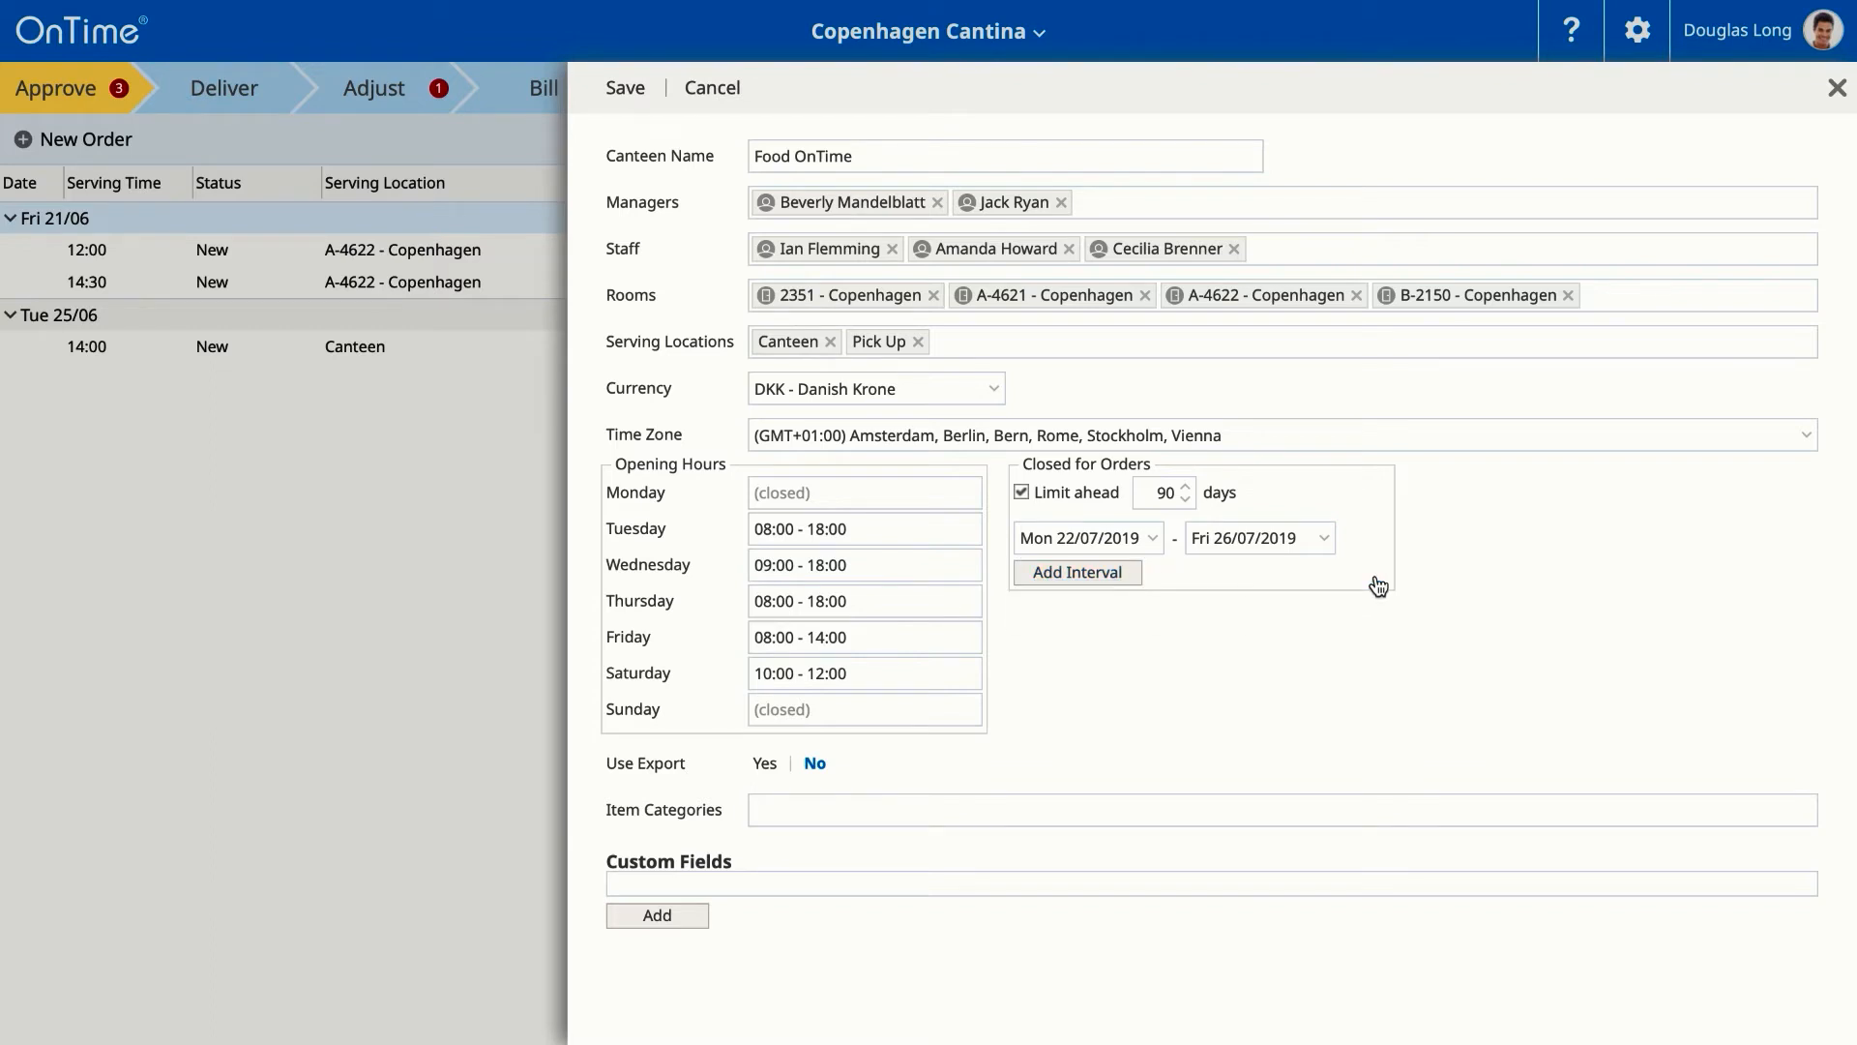
Step: Enable export for the canteen and add the item categories Beverages, Breakfast, Lunch and To Share
left_click(766, 766)
left_click(774, 810)
type("Beverages")
key("Return")
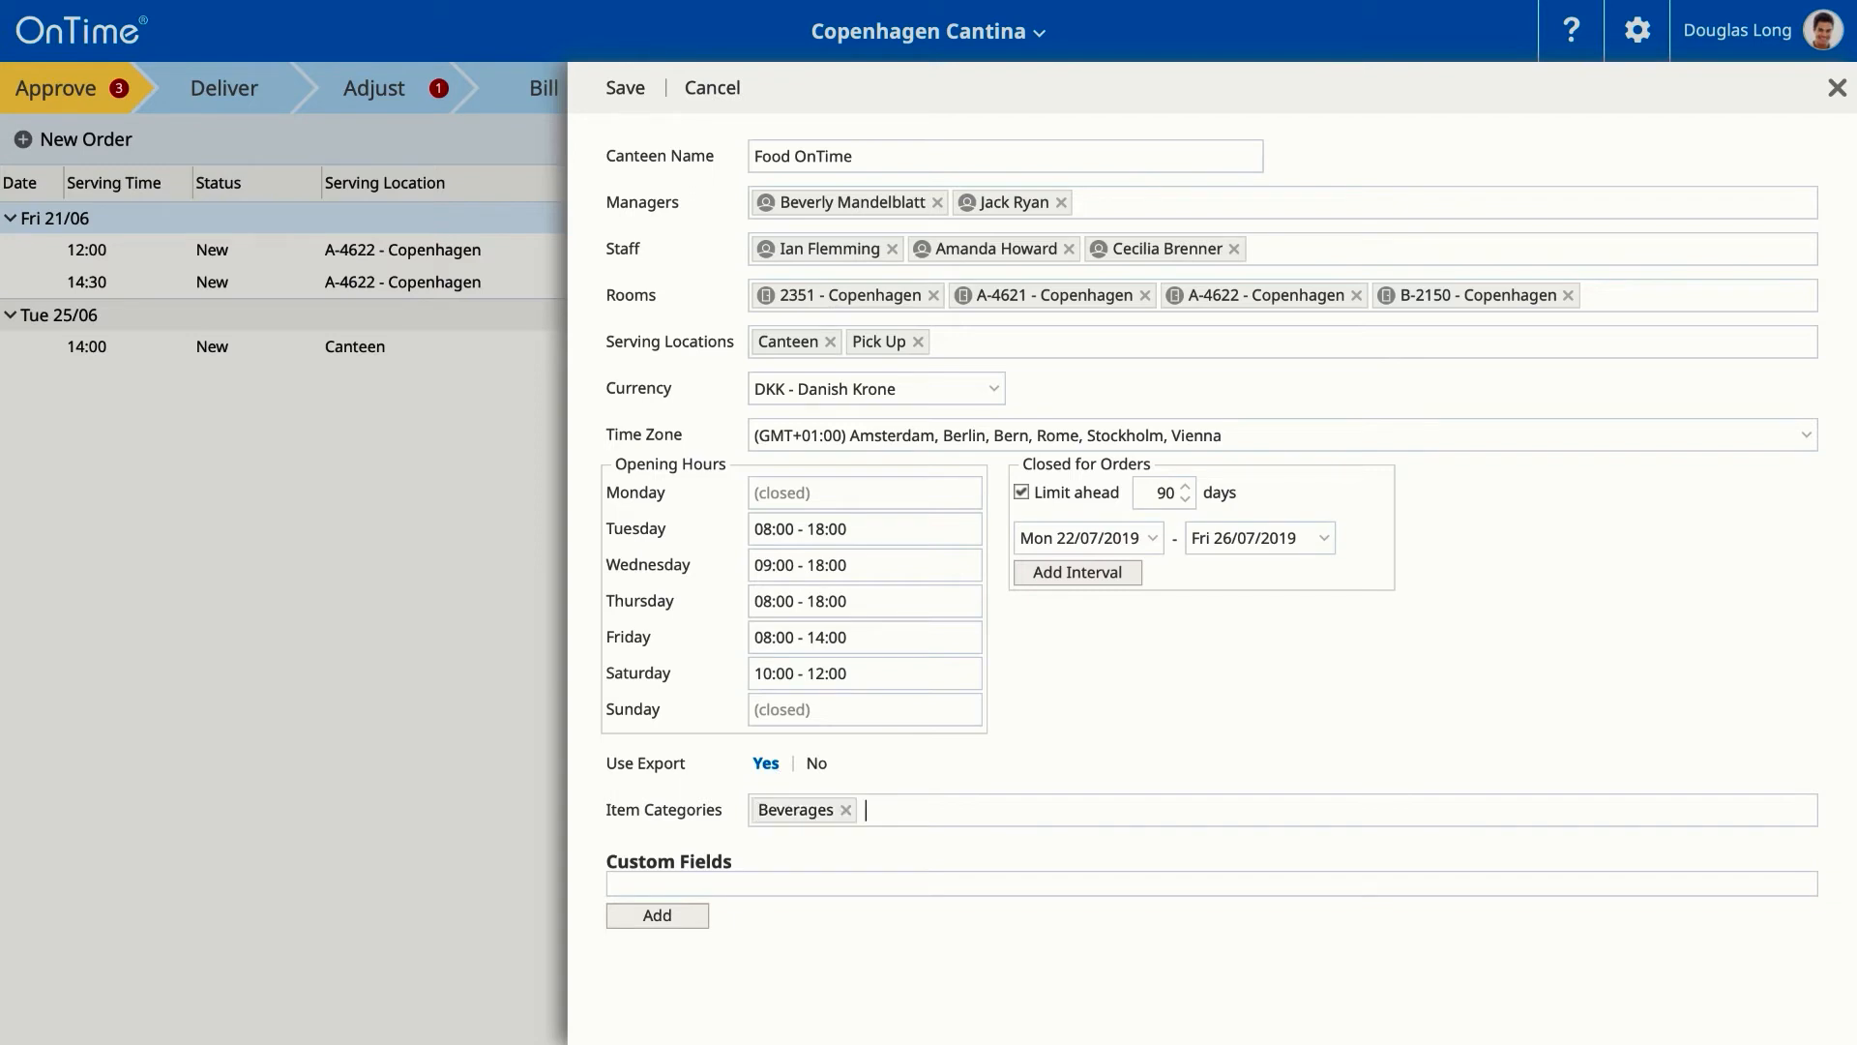
type("Breakfast")
key("Return")
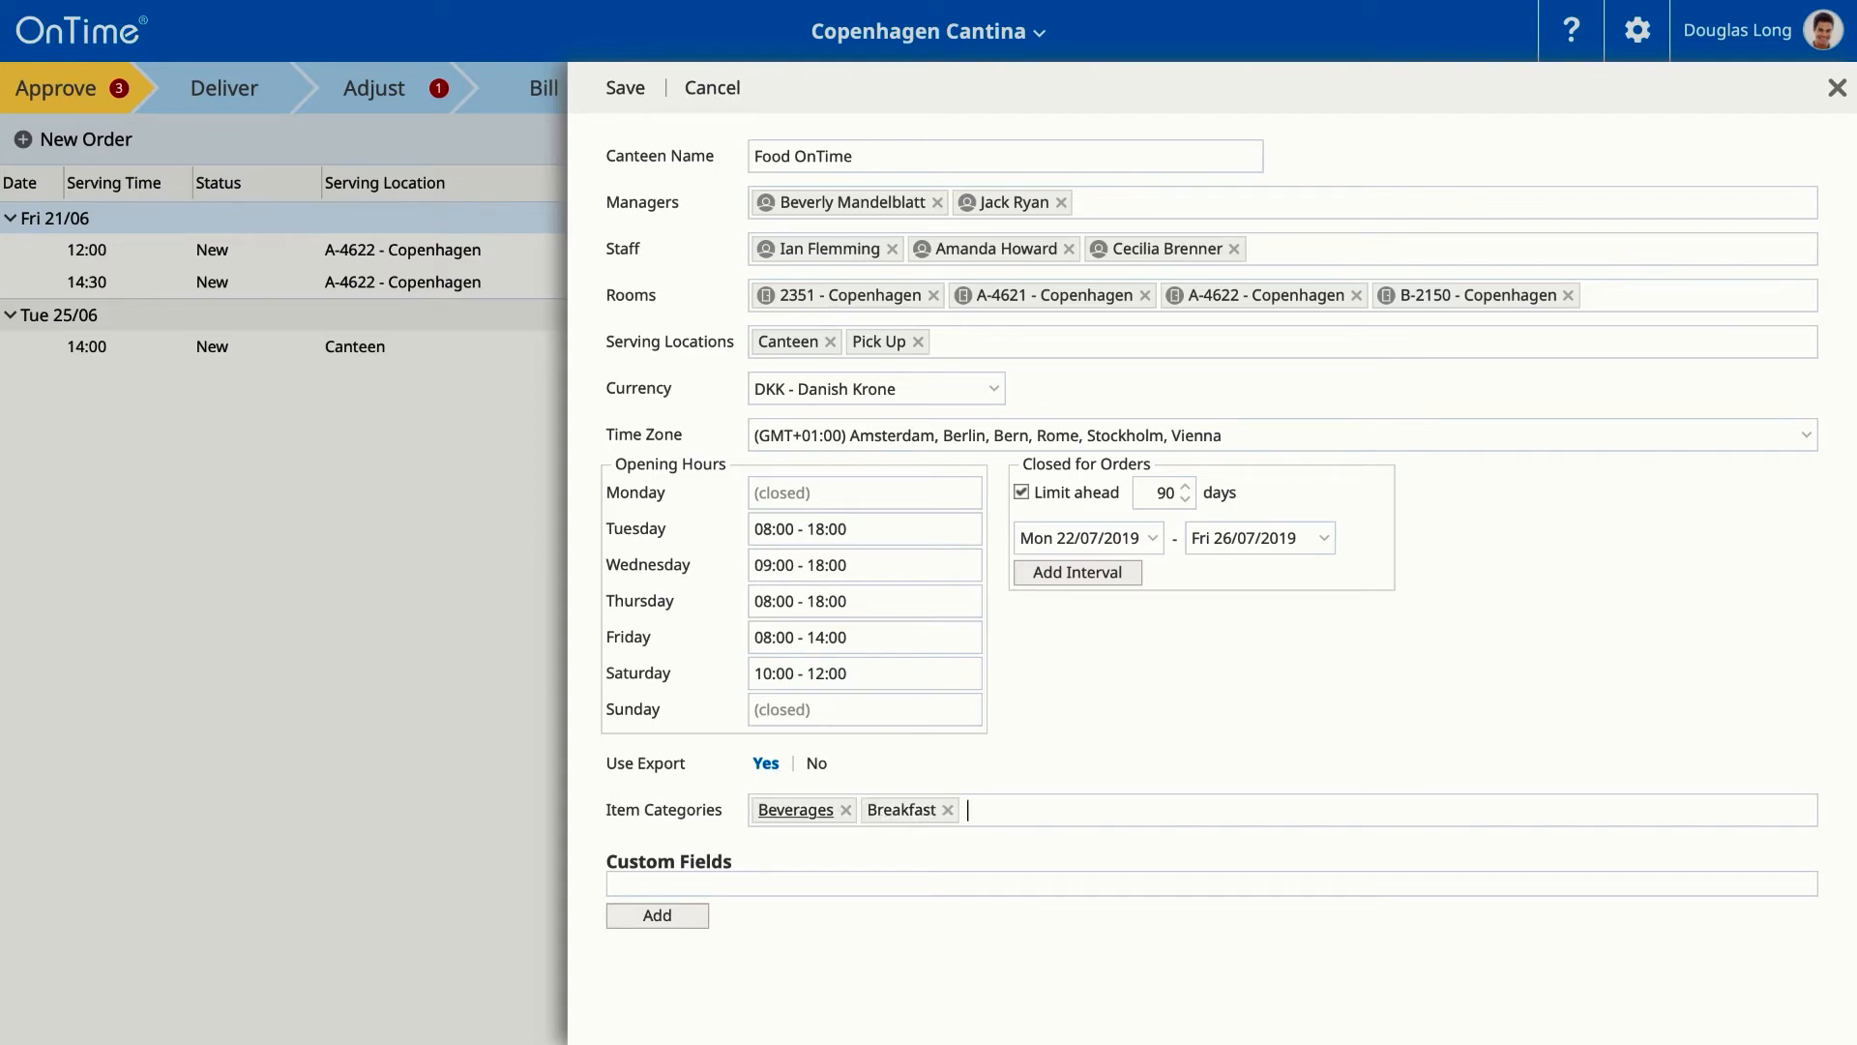
type("Lunch")
key("Return")
type("To Share")
key("Return")
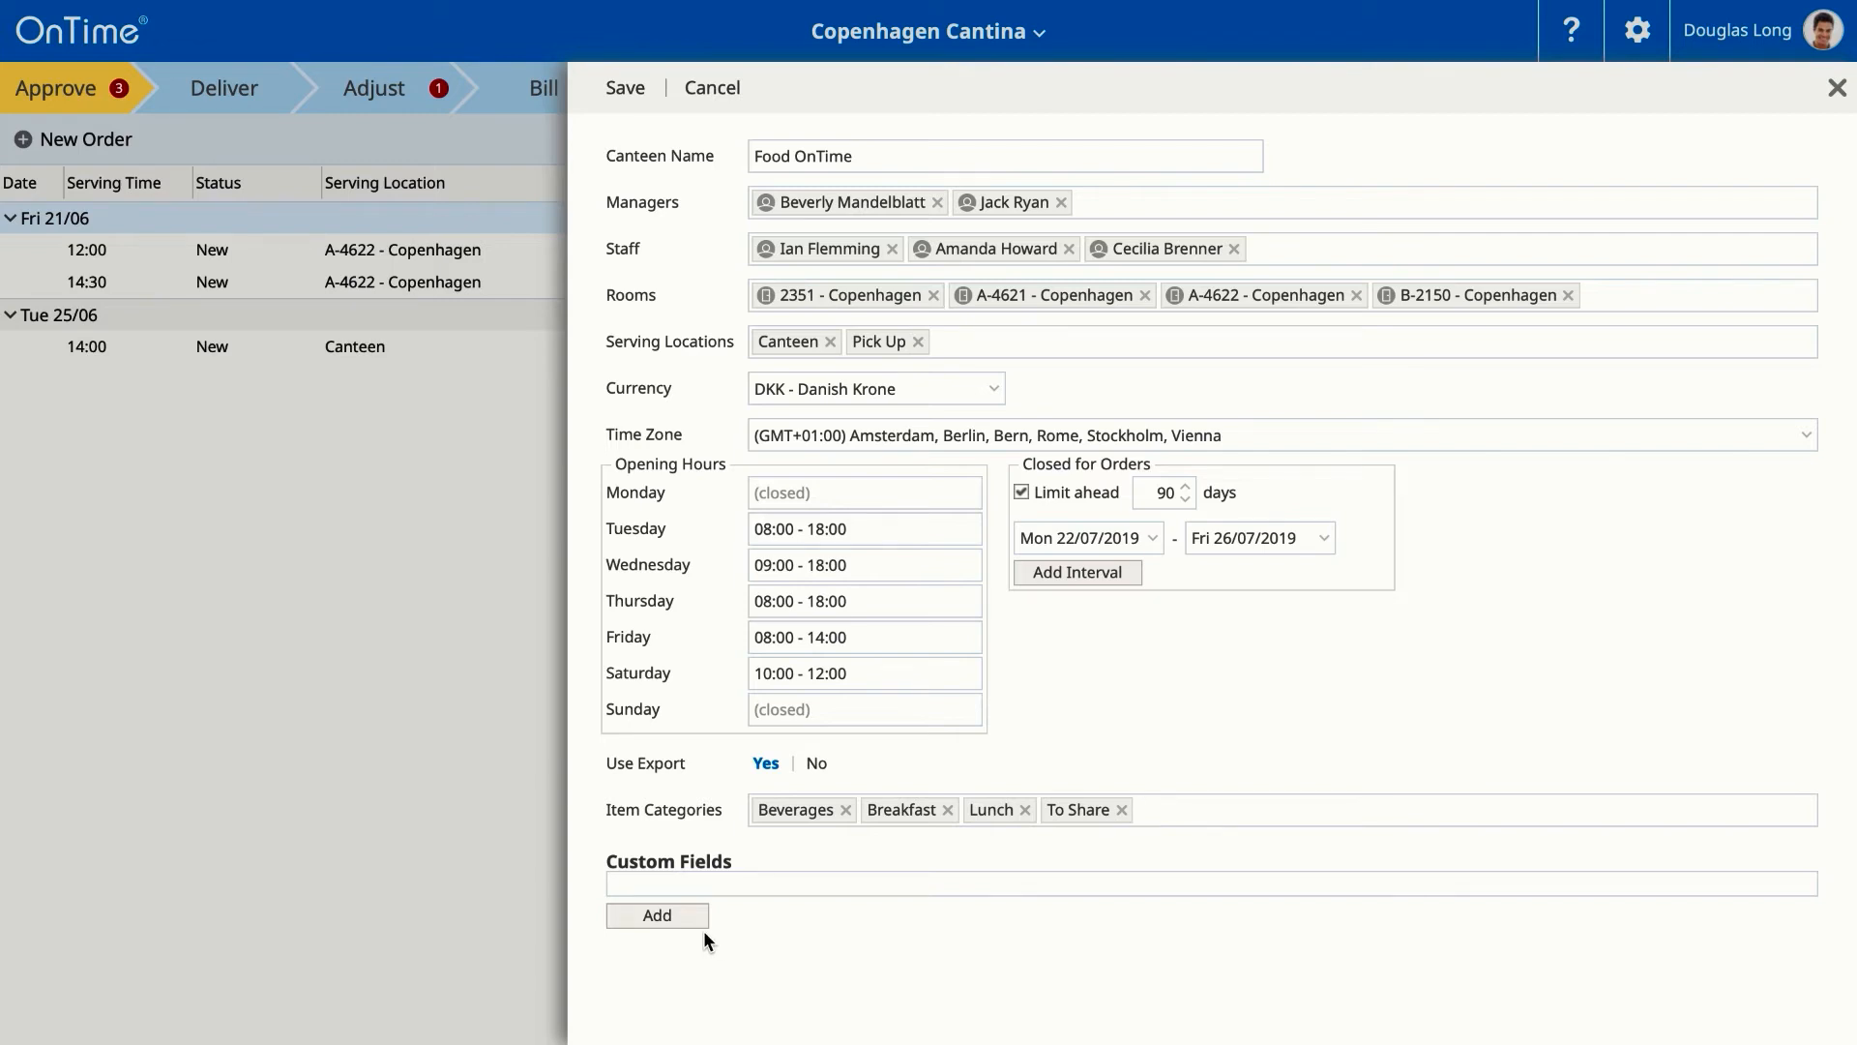
Step: Add a custom field named Comment_from_customer with the label "Order comments" and the placeholder "- Comment here -"
left_click(674, 915)
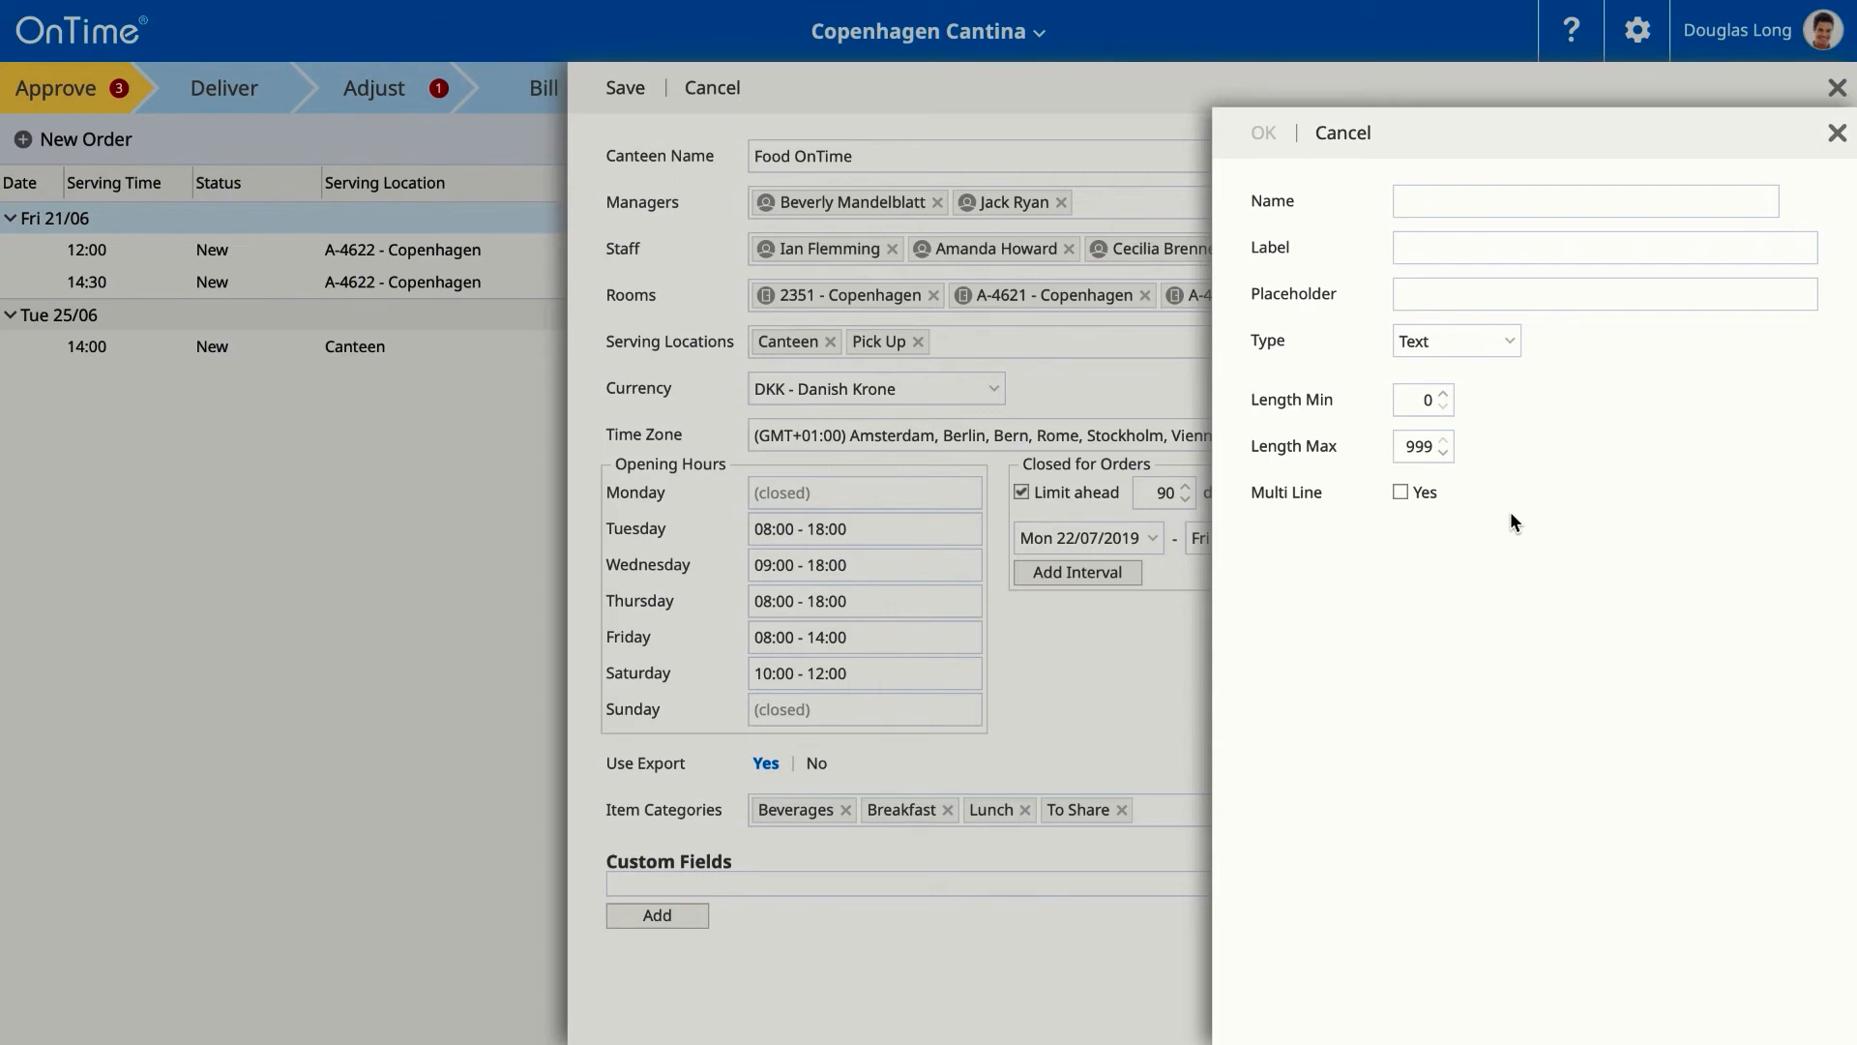
type("Comment_from_customer")
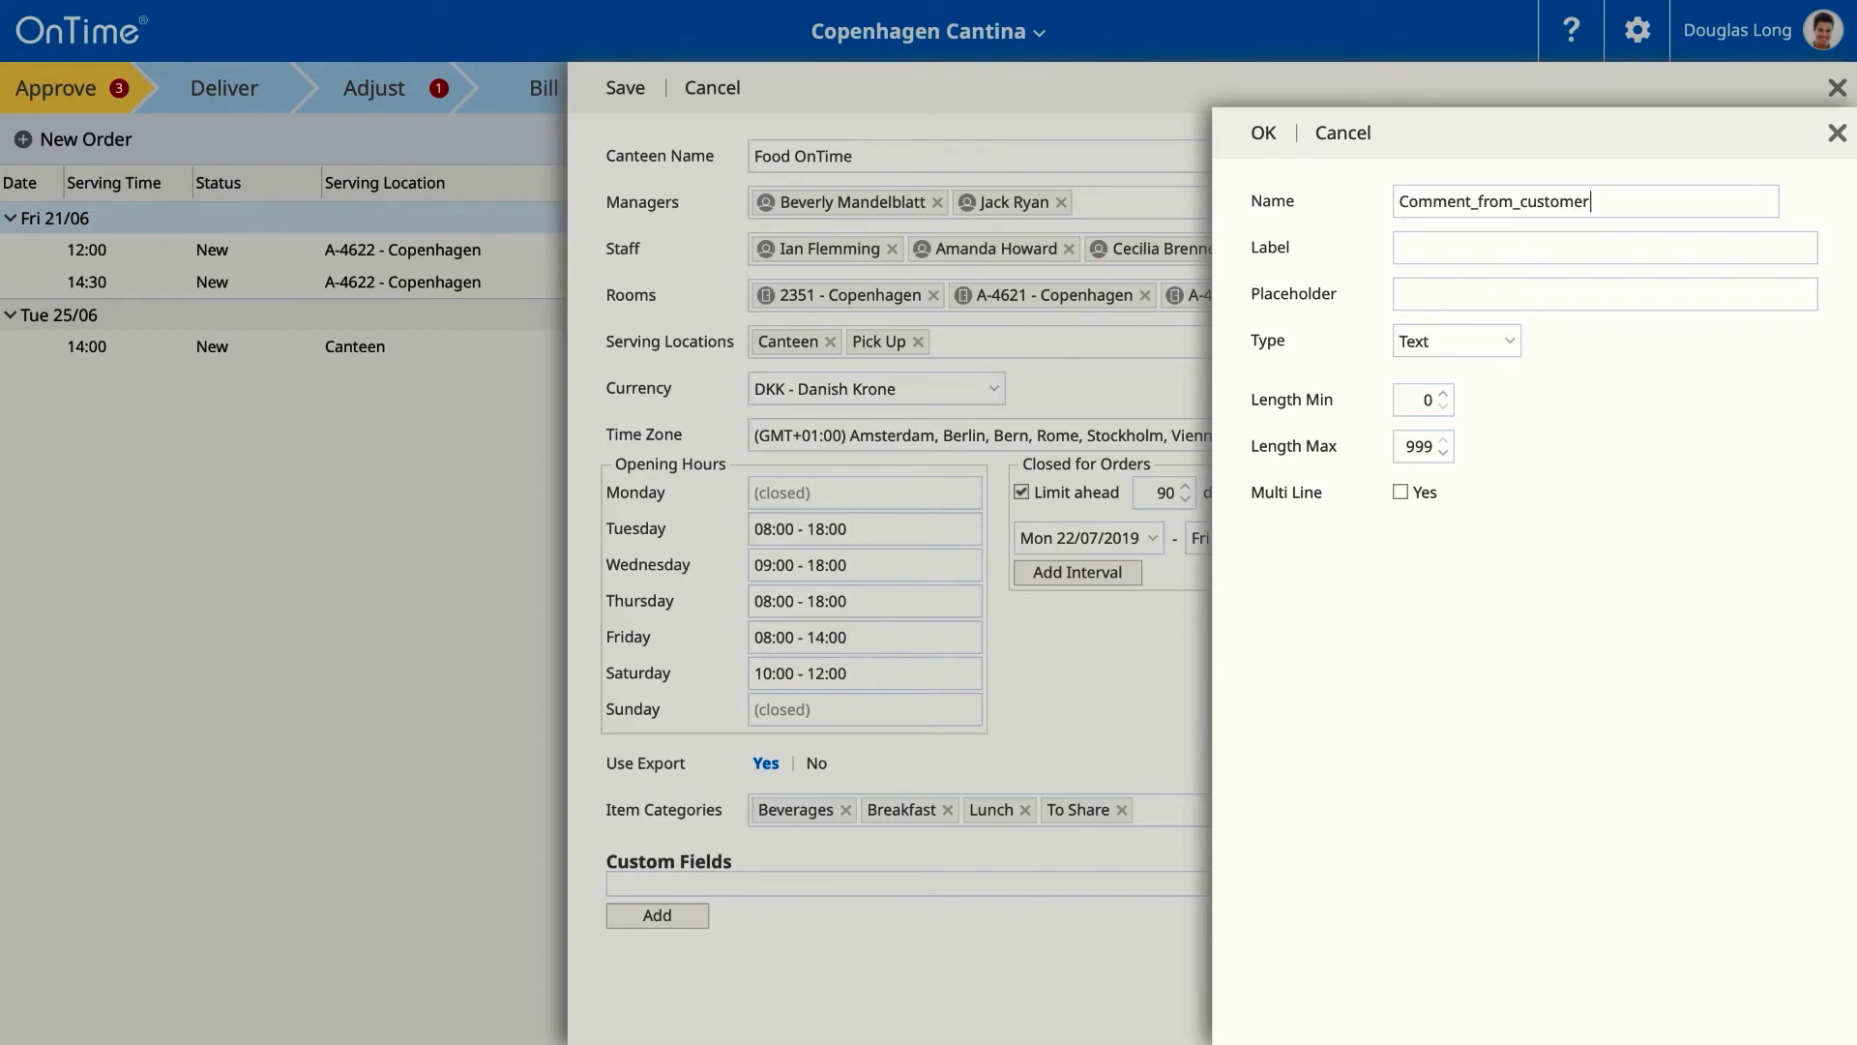
left_click(1501, 252)
type("Order comments")
left_click(1587, 300)
type("- Comment here -")
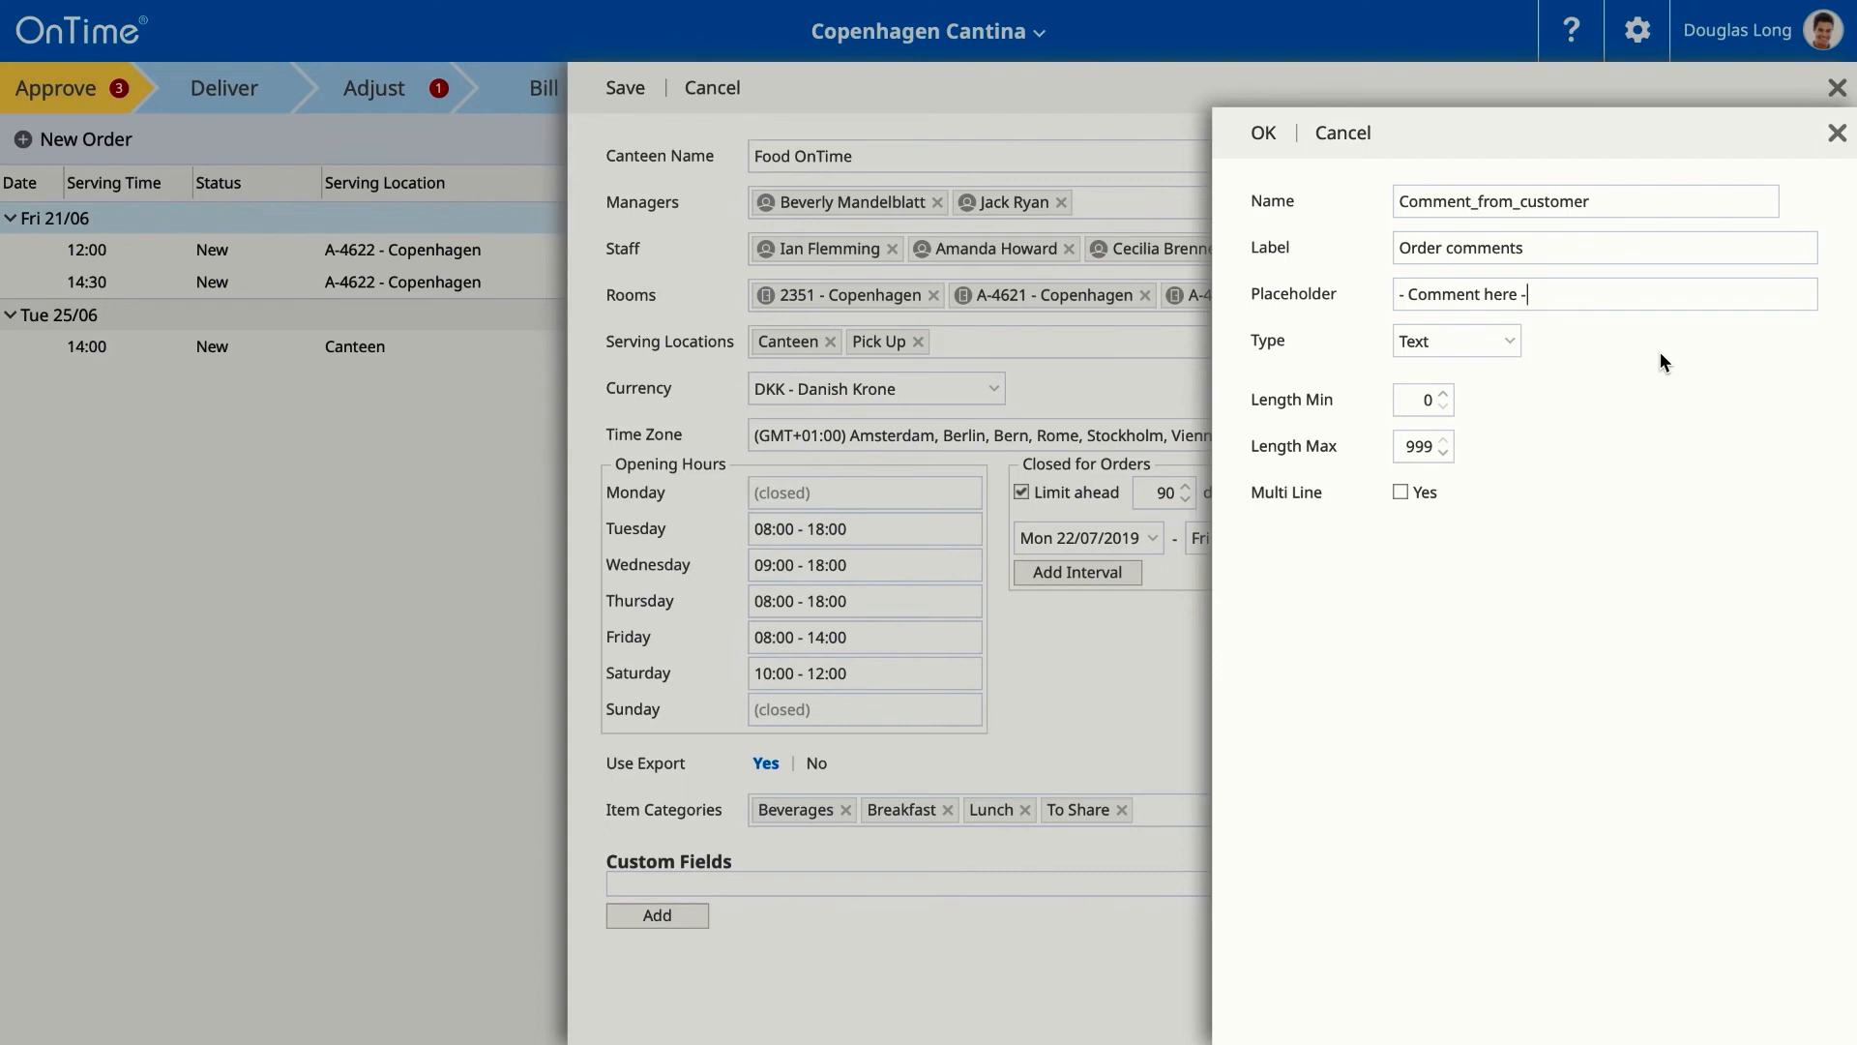
Step: Set the comment field's maximum length to 350, make it multi-line and confirm the field
left_click_drag(1432, 446, 1372, 443)
type("350")
left_click(1441, 393)
left_click(1443, 406)
left_click(1402, 494)
left_click(1264, 135)
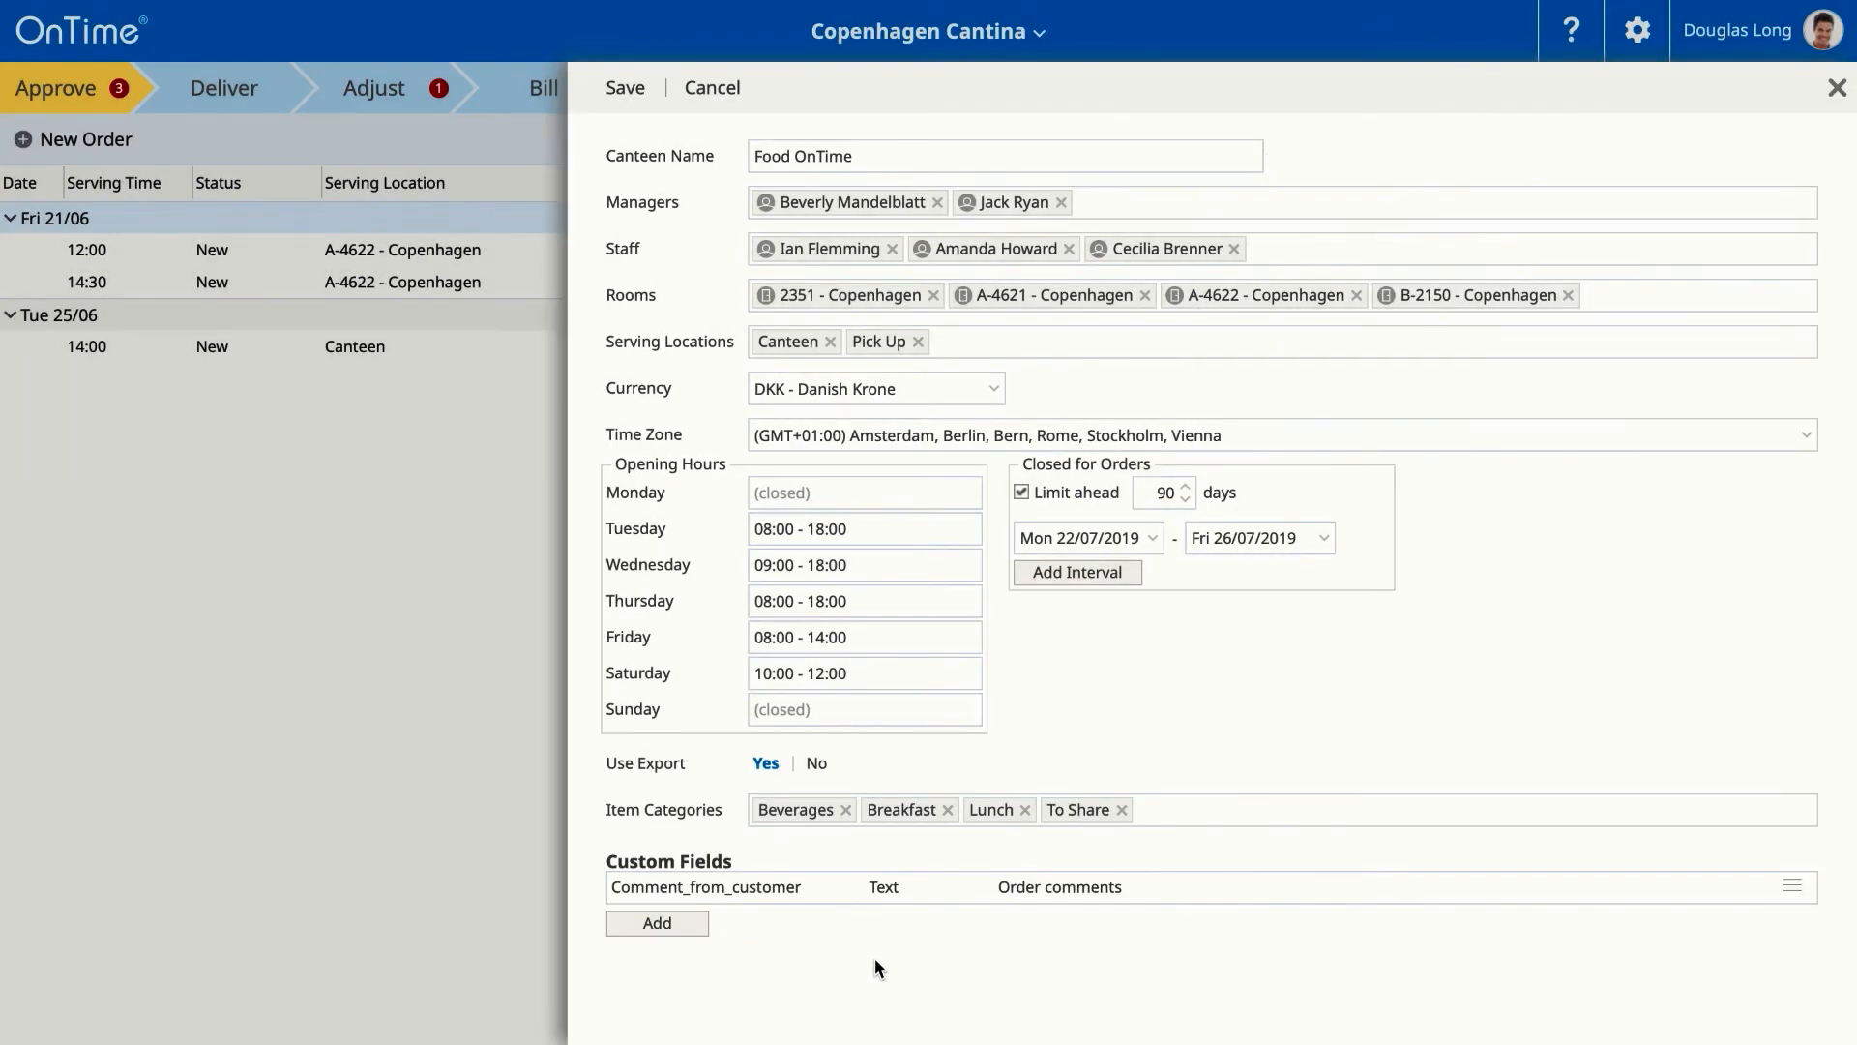
Step: Add a second custom field named Department_code with the label Department and the placeholder "- select department -"
left_click(694, 924)
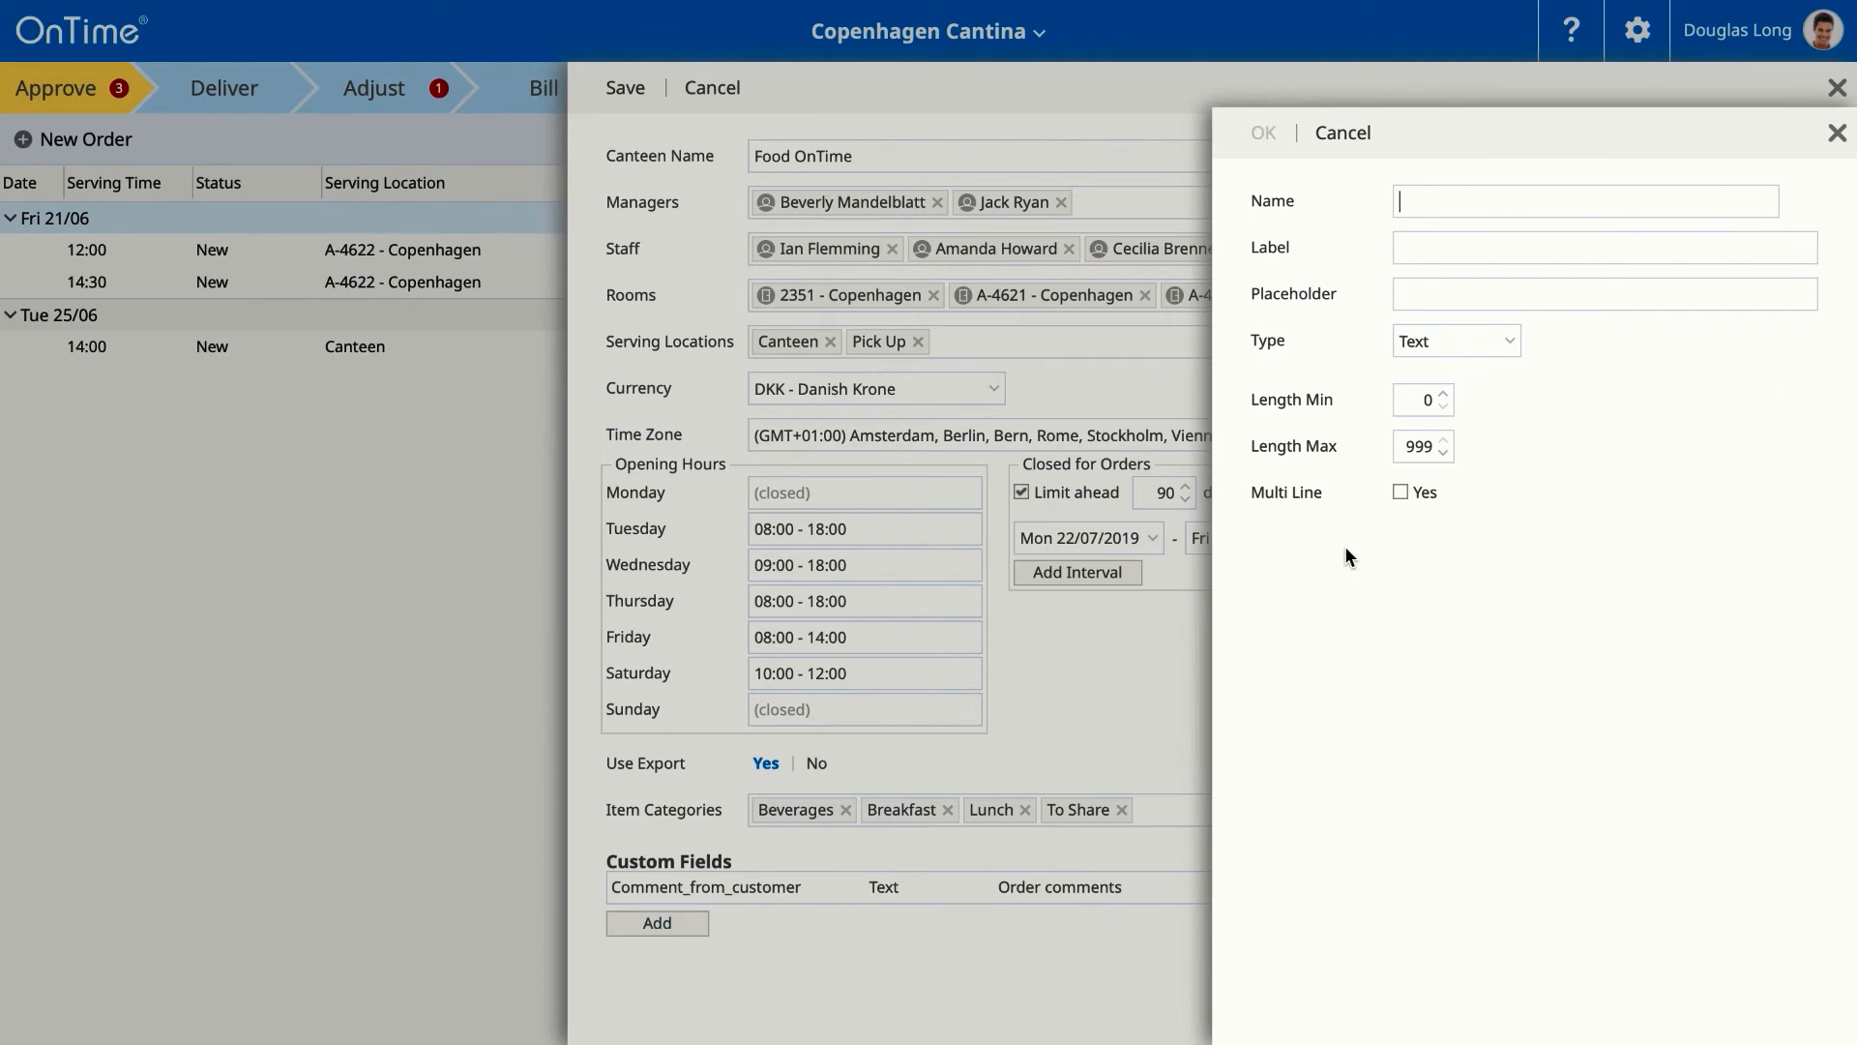
type("Department_code")
key("Tab")
type("Dep")
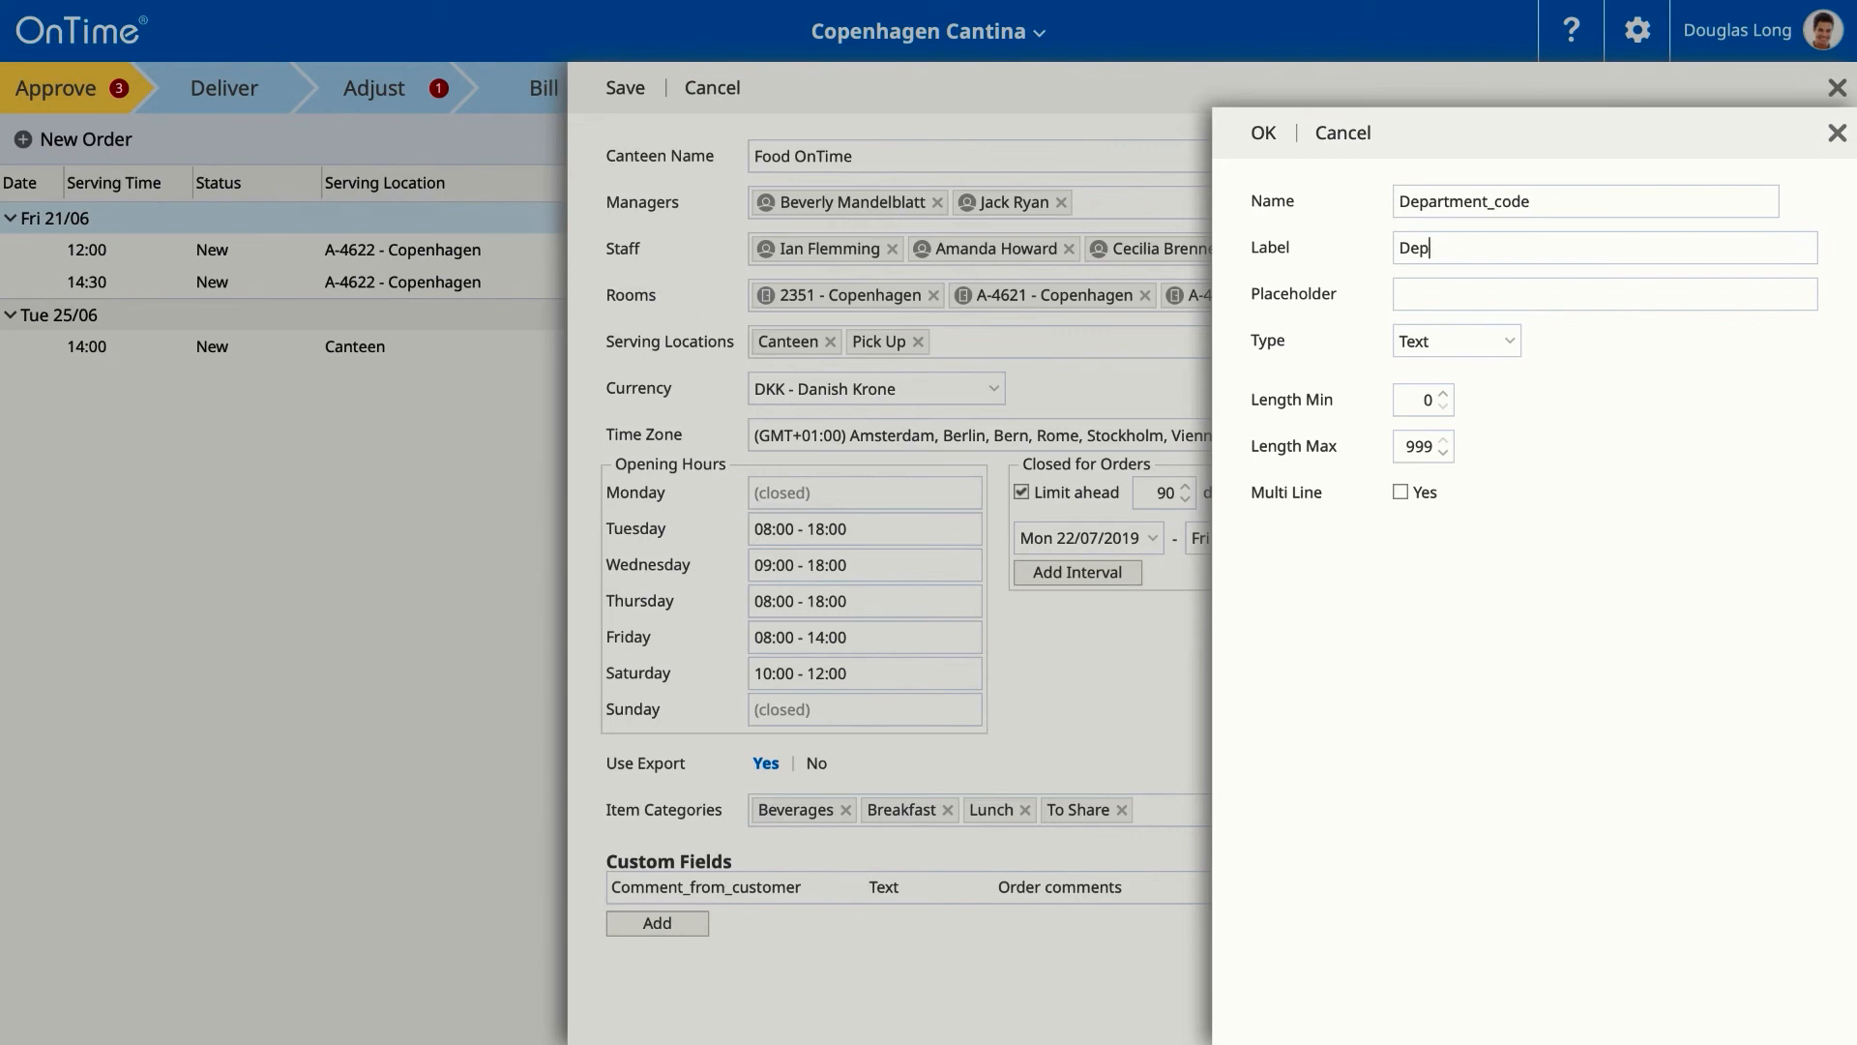
type("artment")
key("Tab")
type("- select department -")
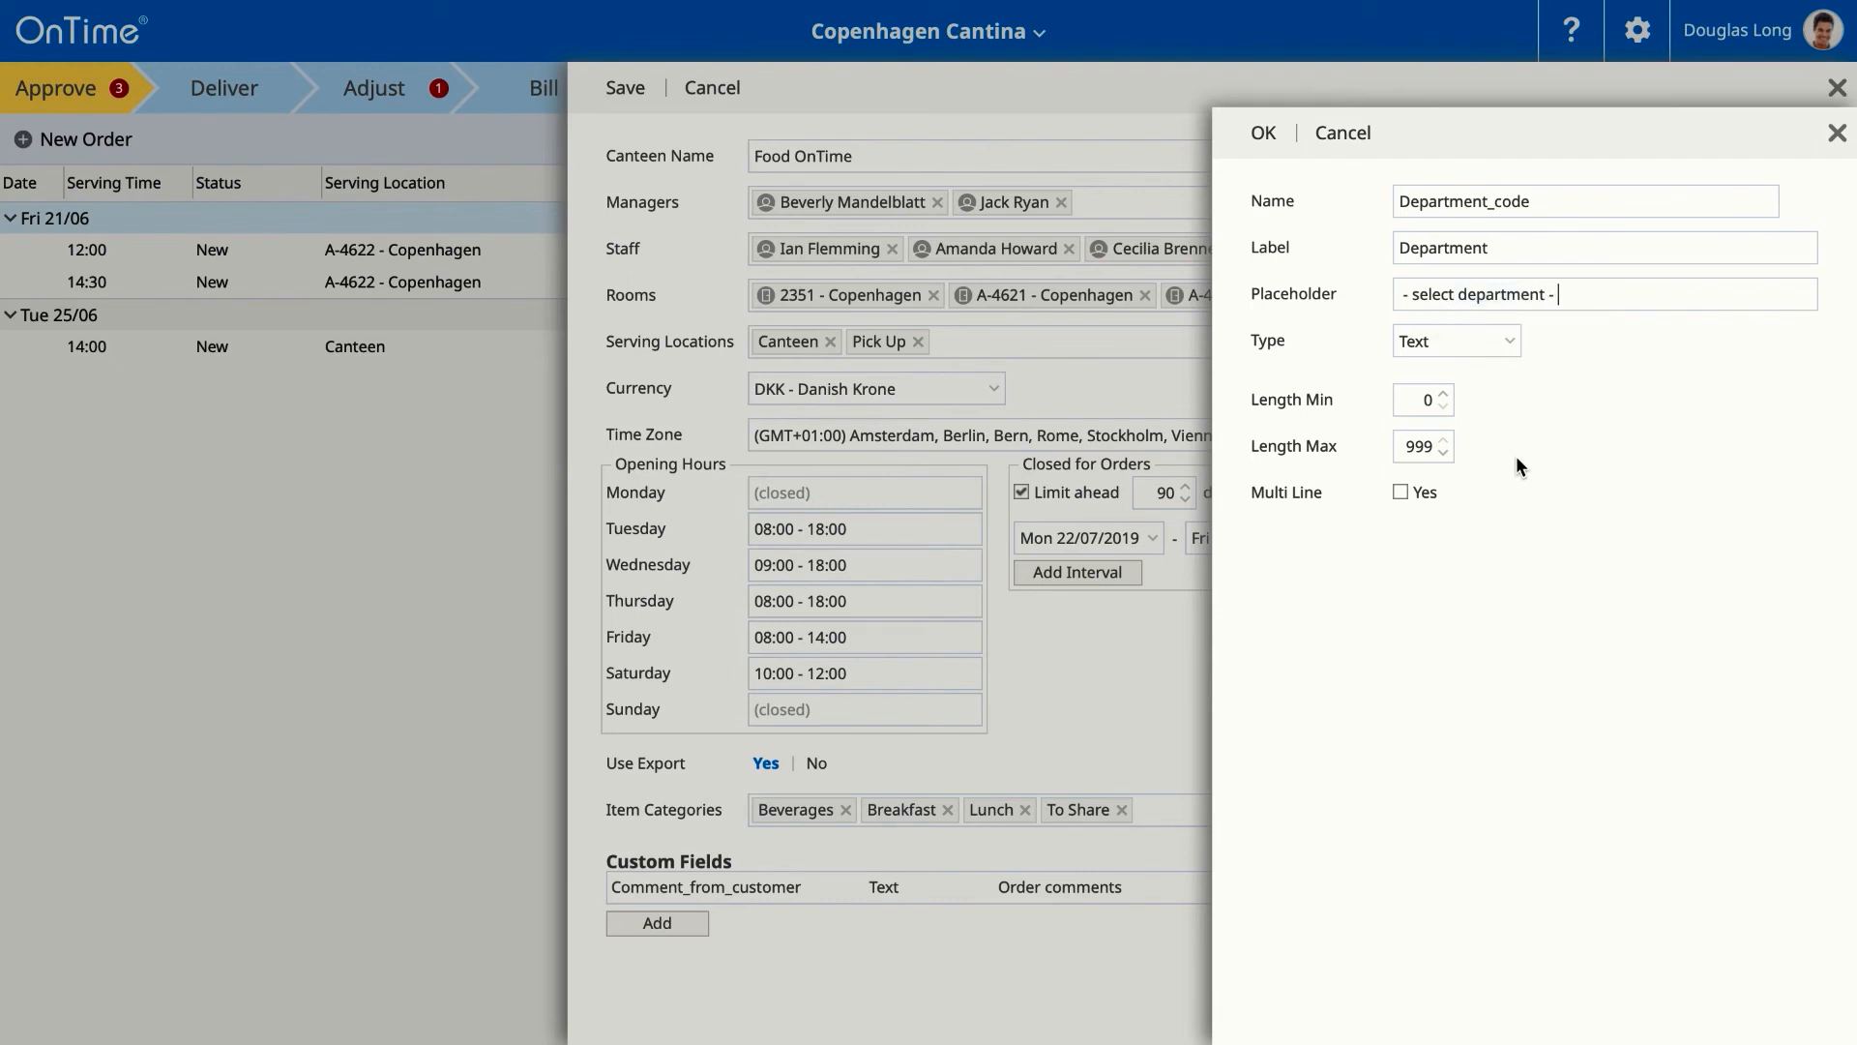
Step: Try the Integer and Number types for the Department_code field
left_click(1502, 342)
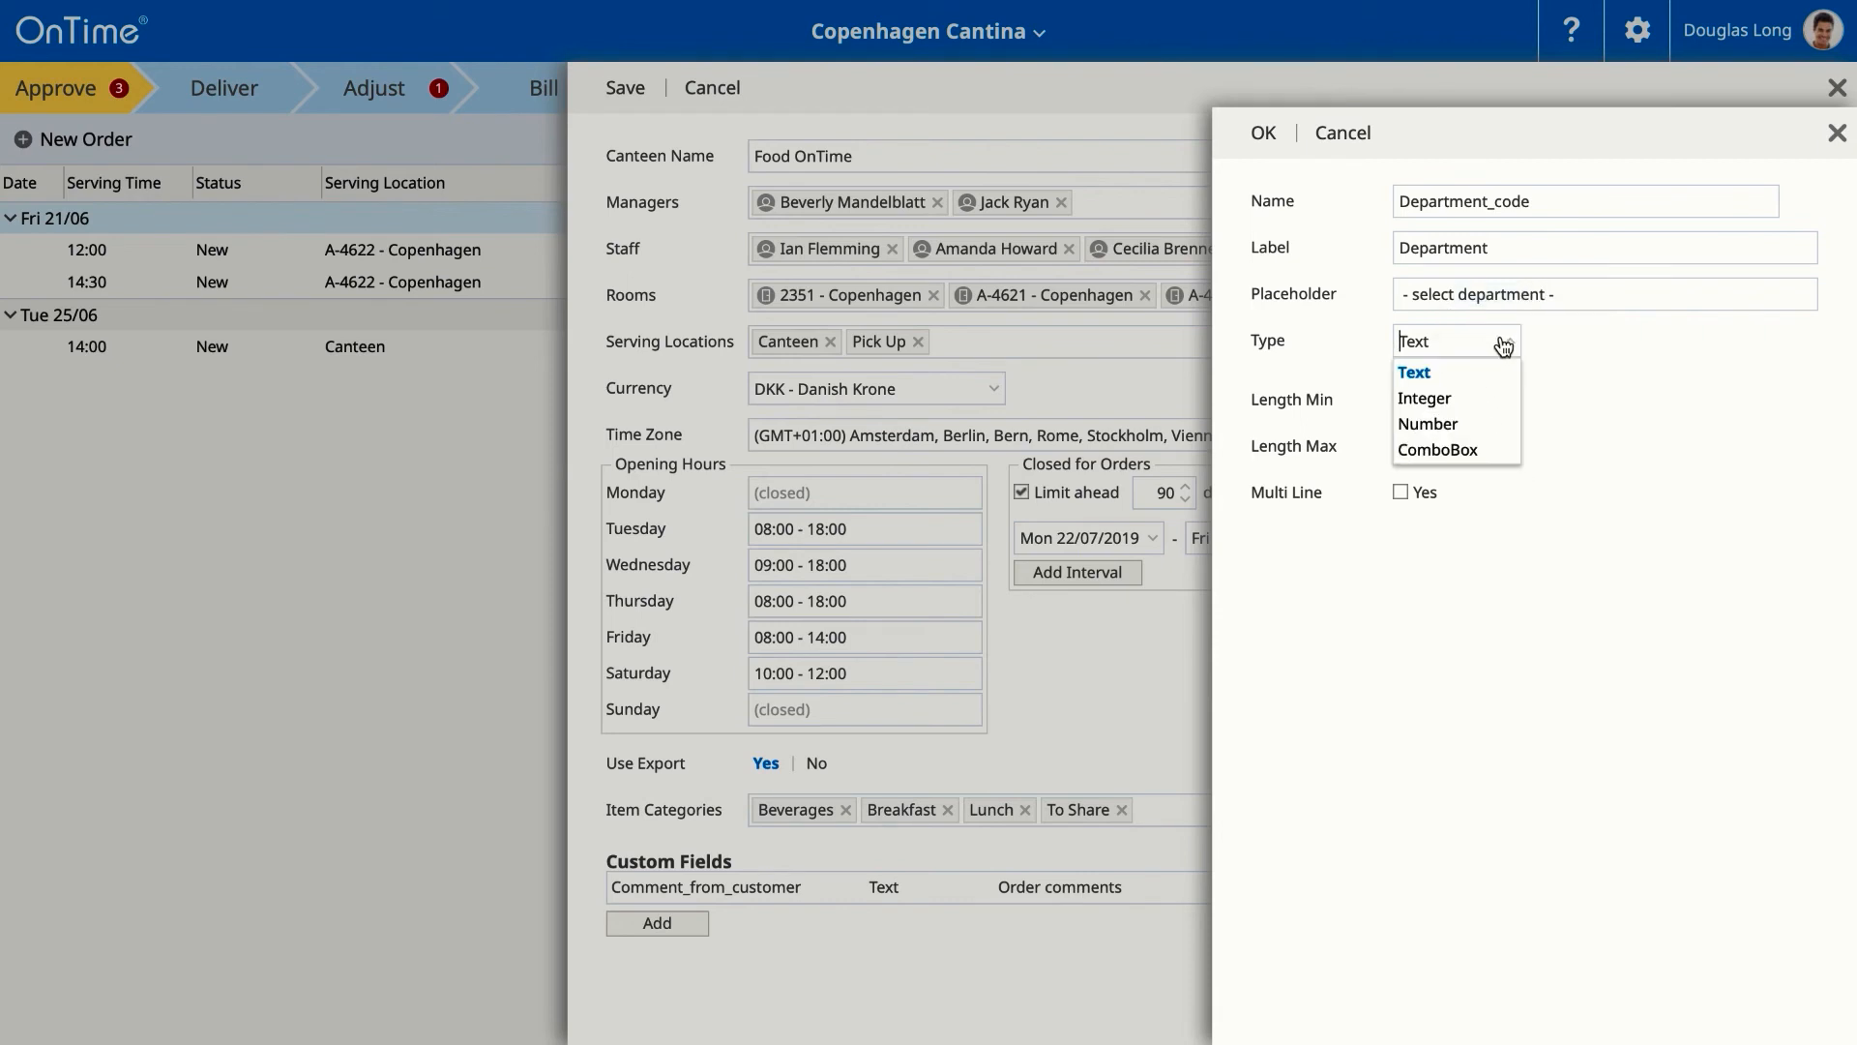
left_click(1477, 409)
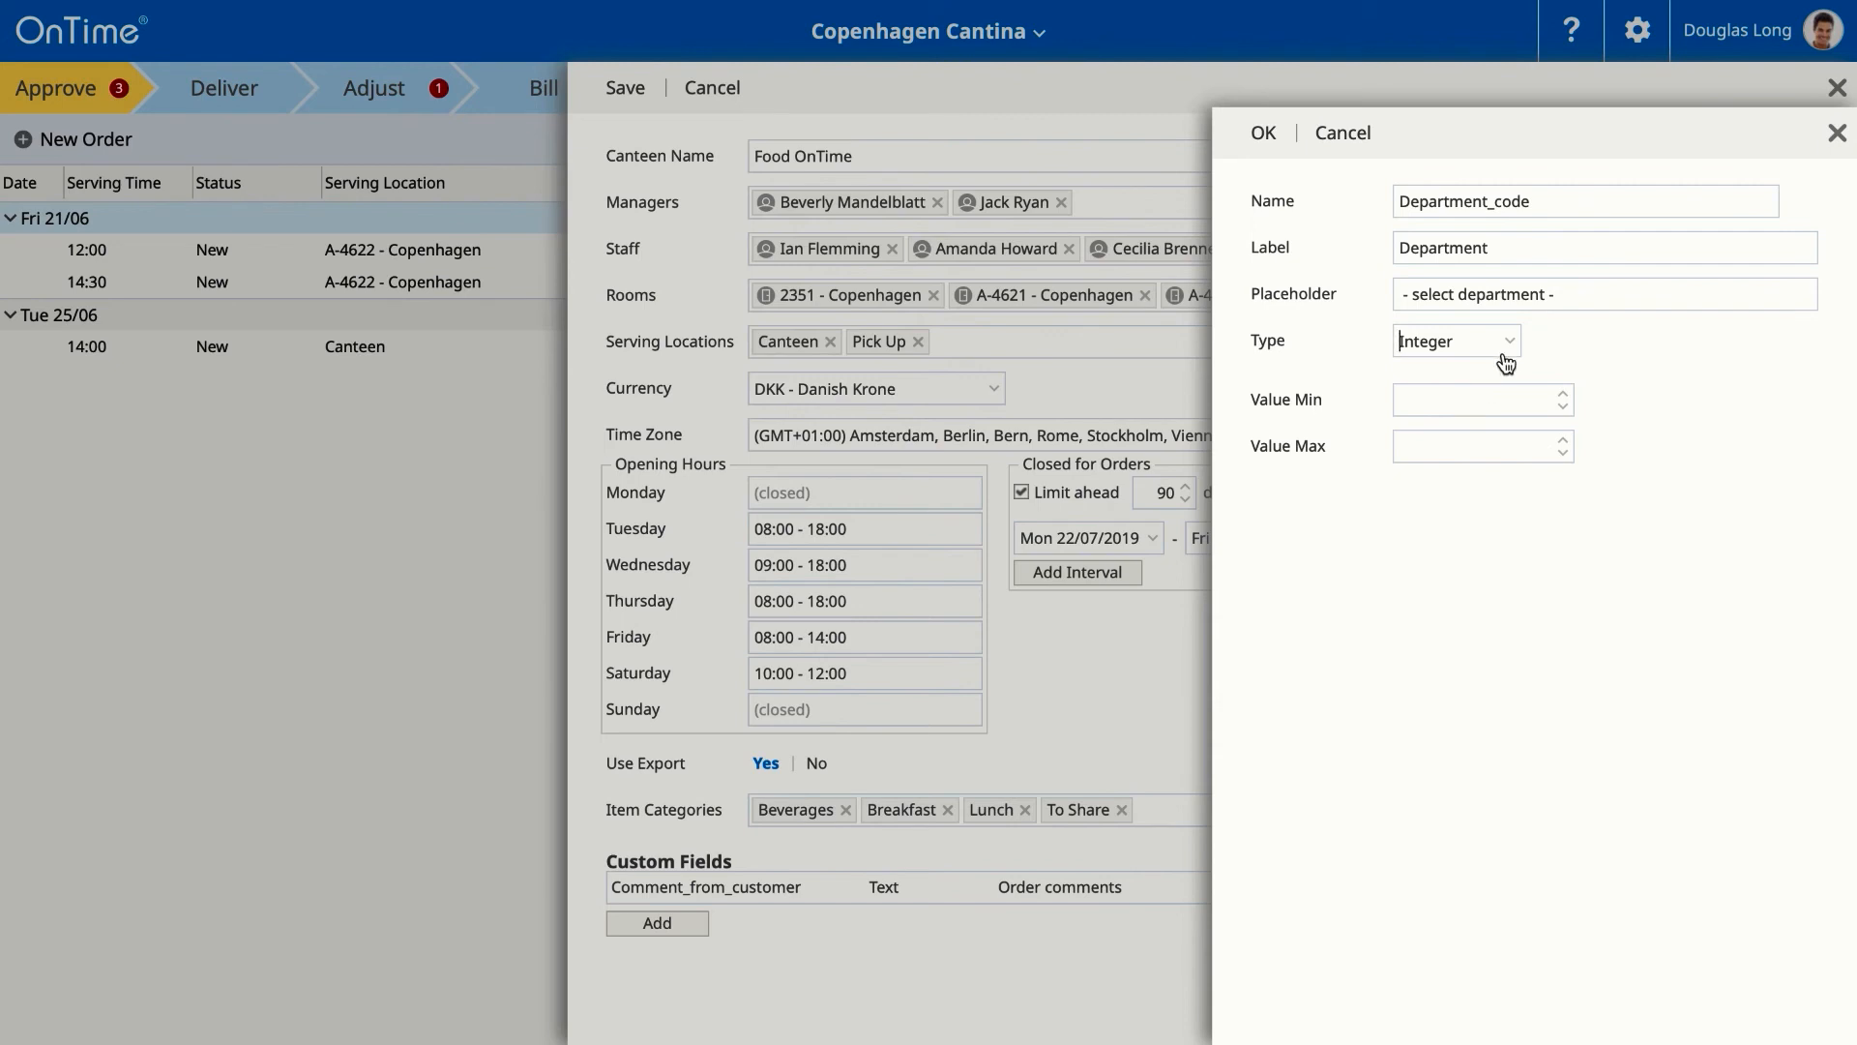
left_click(1505, 346)
left_click(1461, 427)
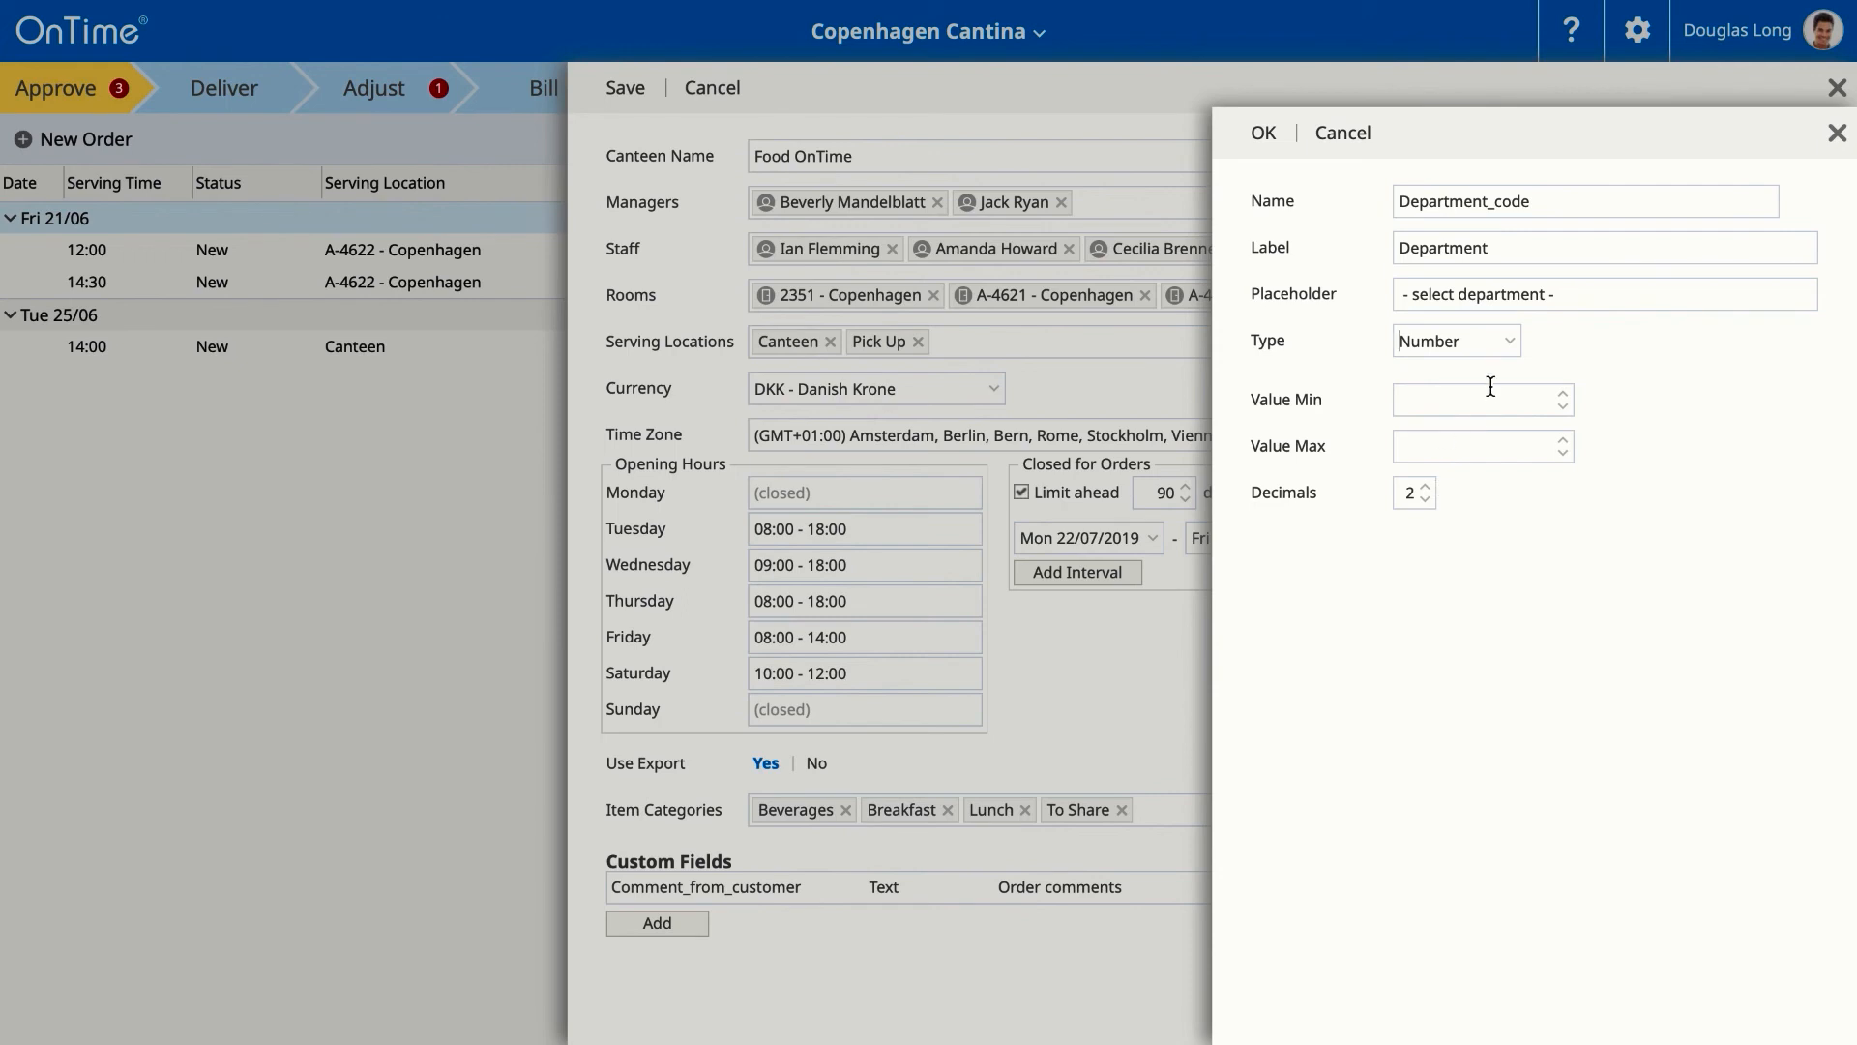
Step: Set the Department_code field's type to ComboBox and enter the values Sales, Marketing and IT Support on separate lines
left_click(1507, 346)
left_click(1473, 455)
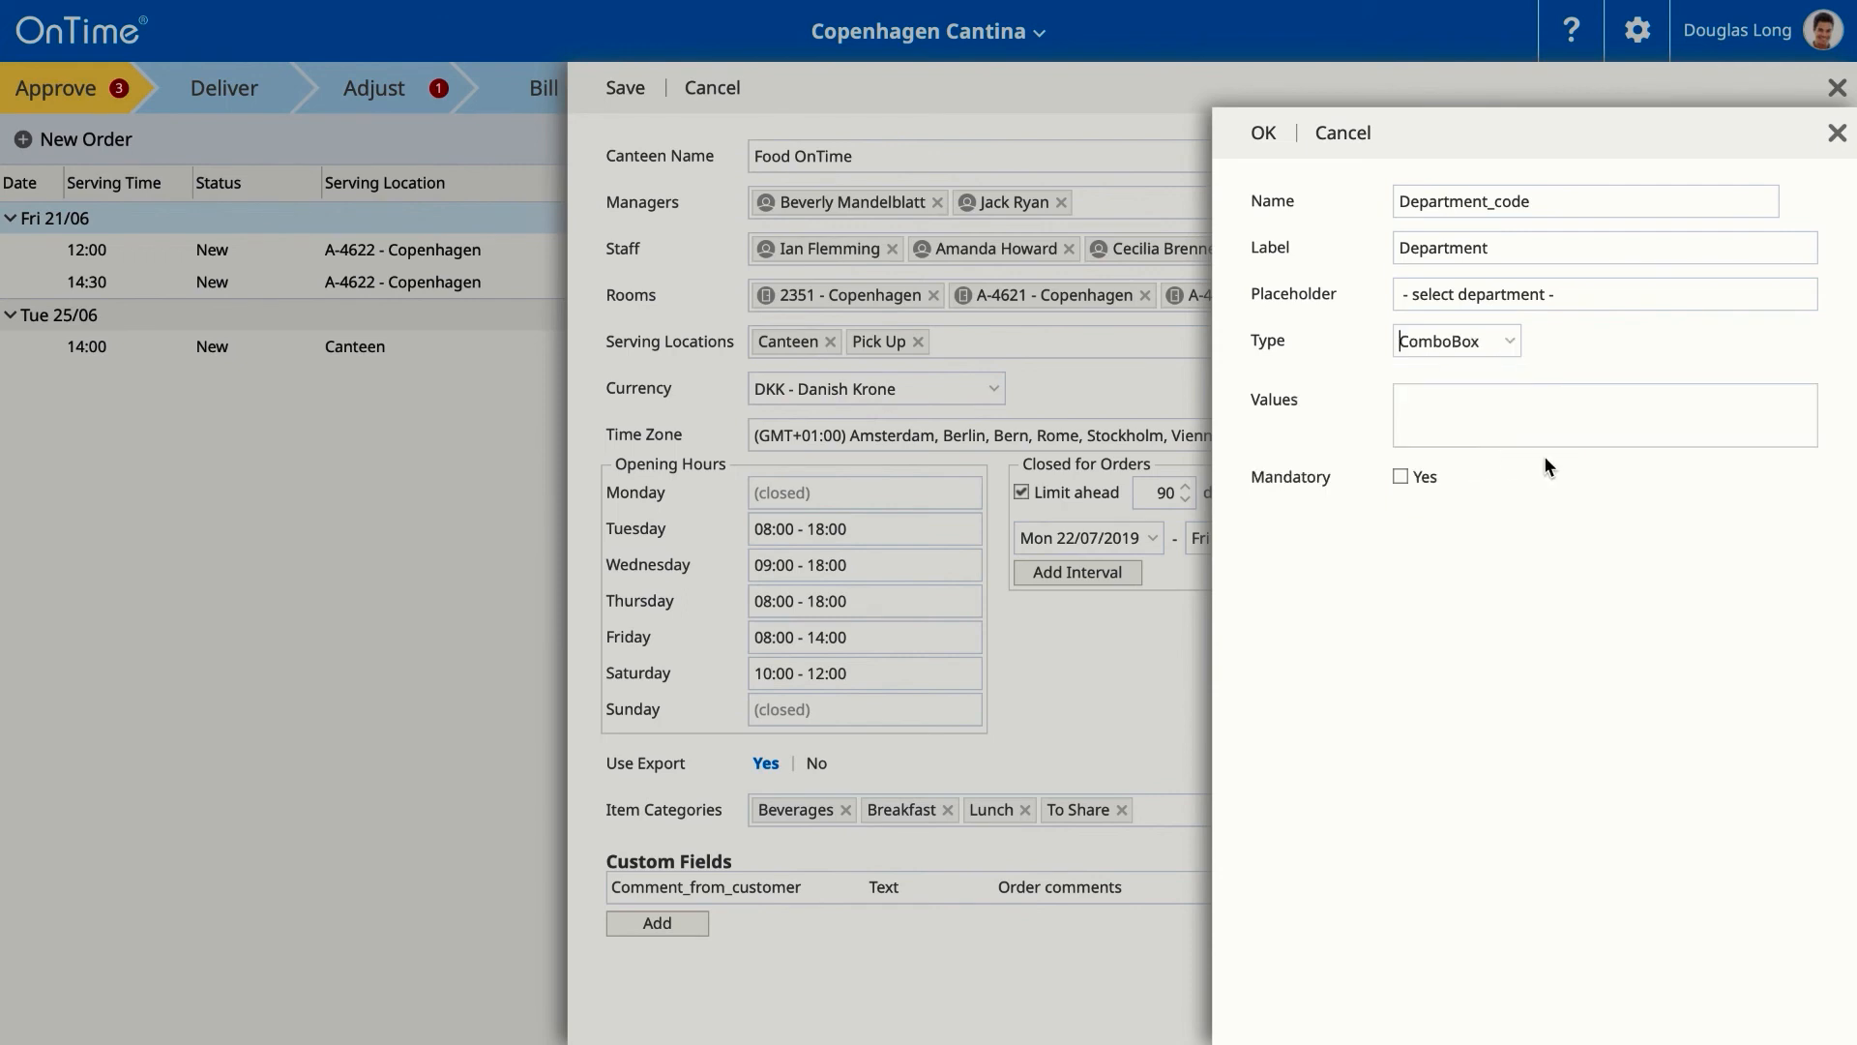
left_click(1540, 415)
type("Sales Marketing")
key("Return")
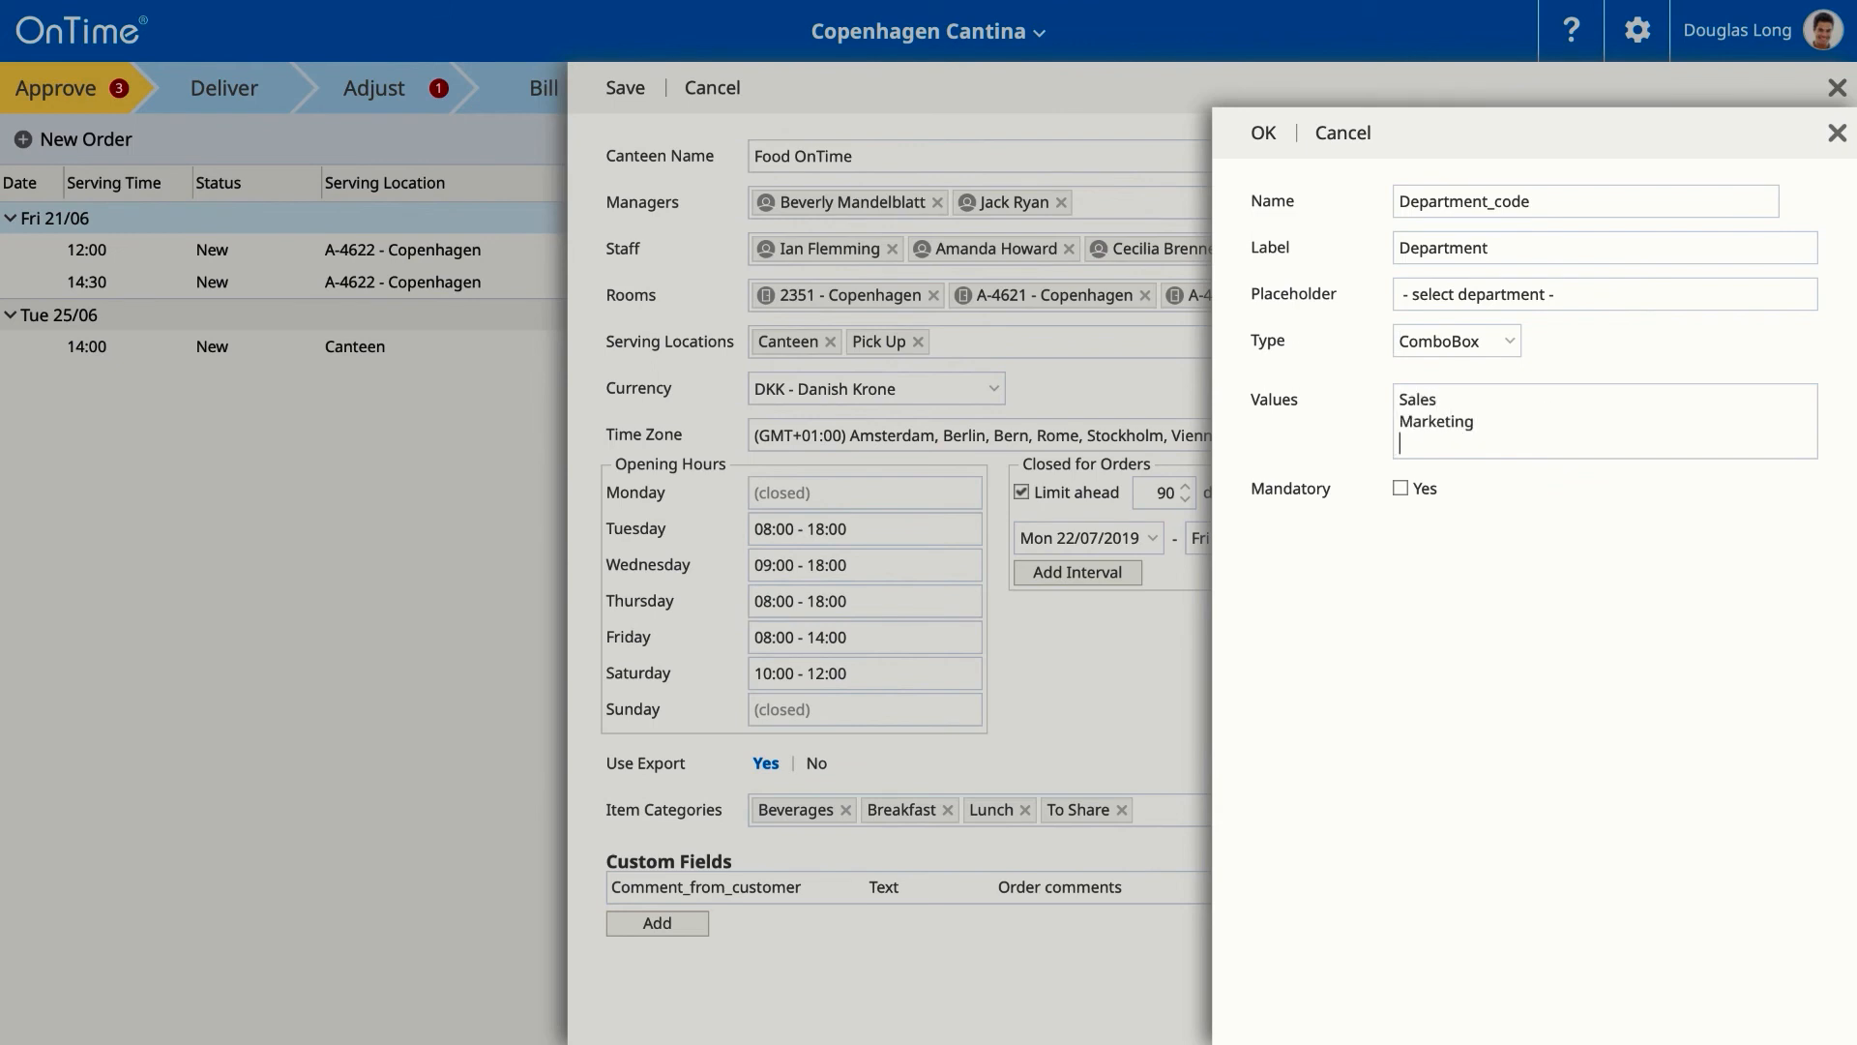
type("IT Support")
Step: Extend the values to "Sales | 1234", "Marketing | 1235" and "IT Support | 1236", and confirm the field as mandatory
left_click(1548, 394)
type("| 1234 Marketing")
type(" |")
type(" 12")
type("35")
left_click(1549, 441)
type("| 1236")
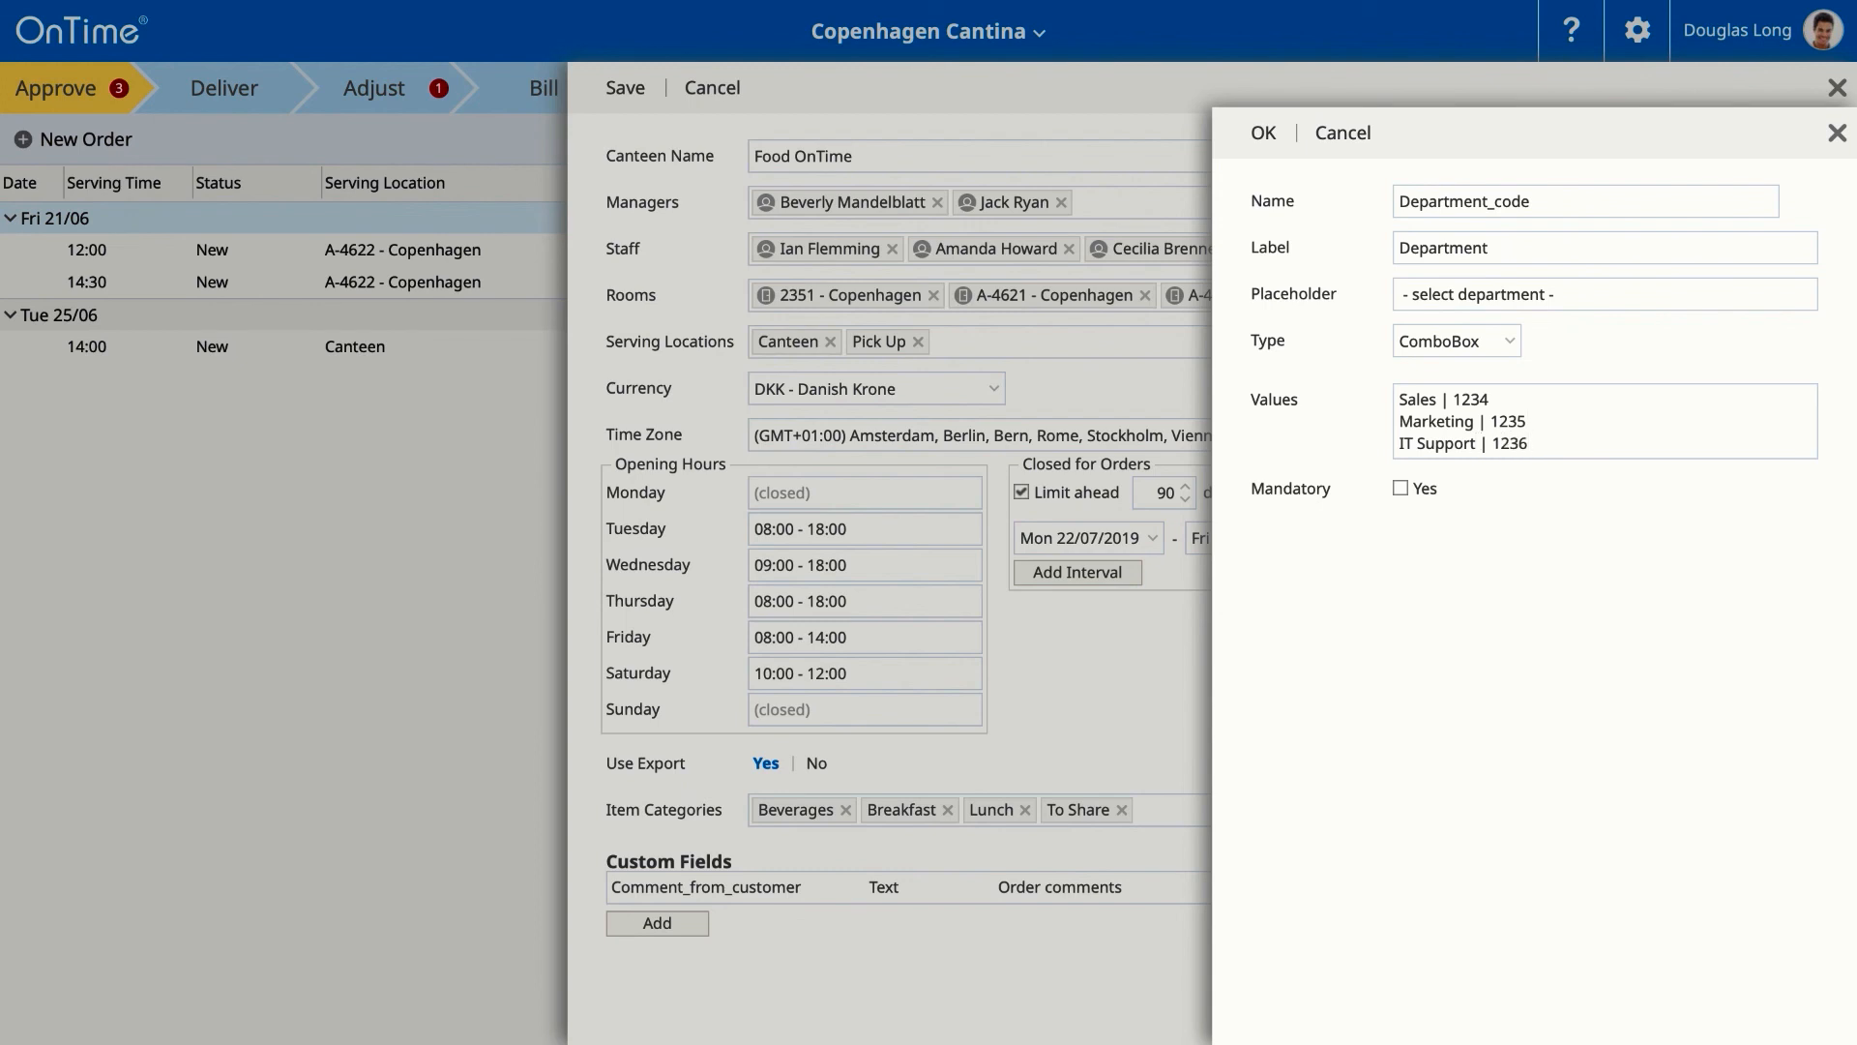
left_click(1400, 491)
left_click(1265, 134)
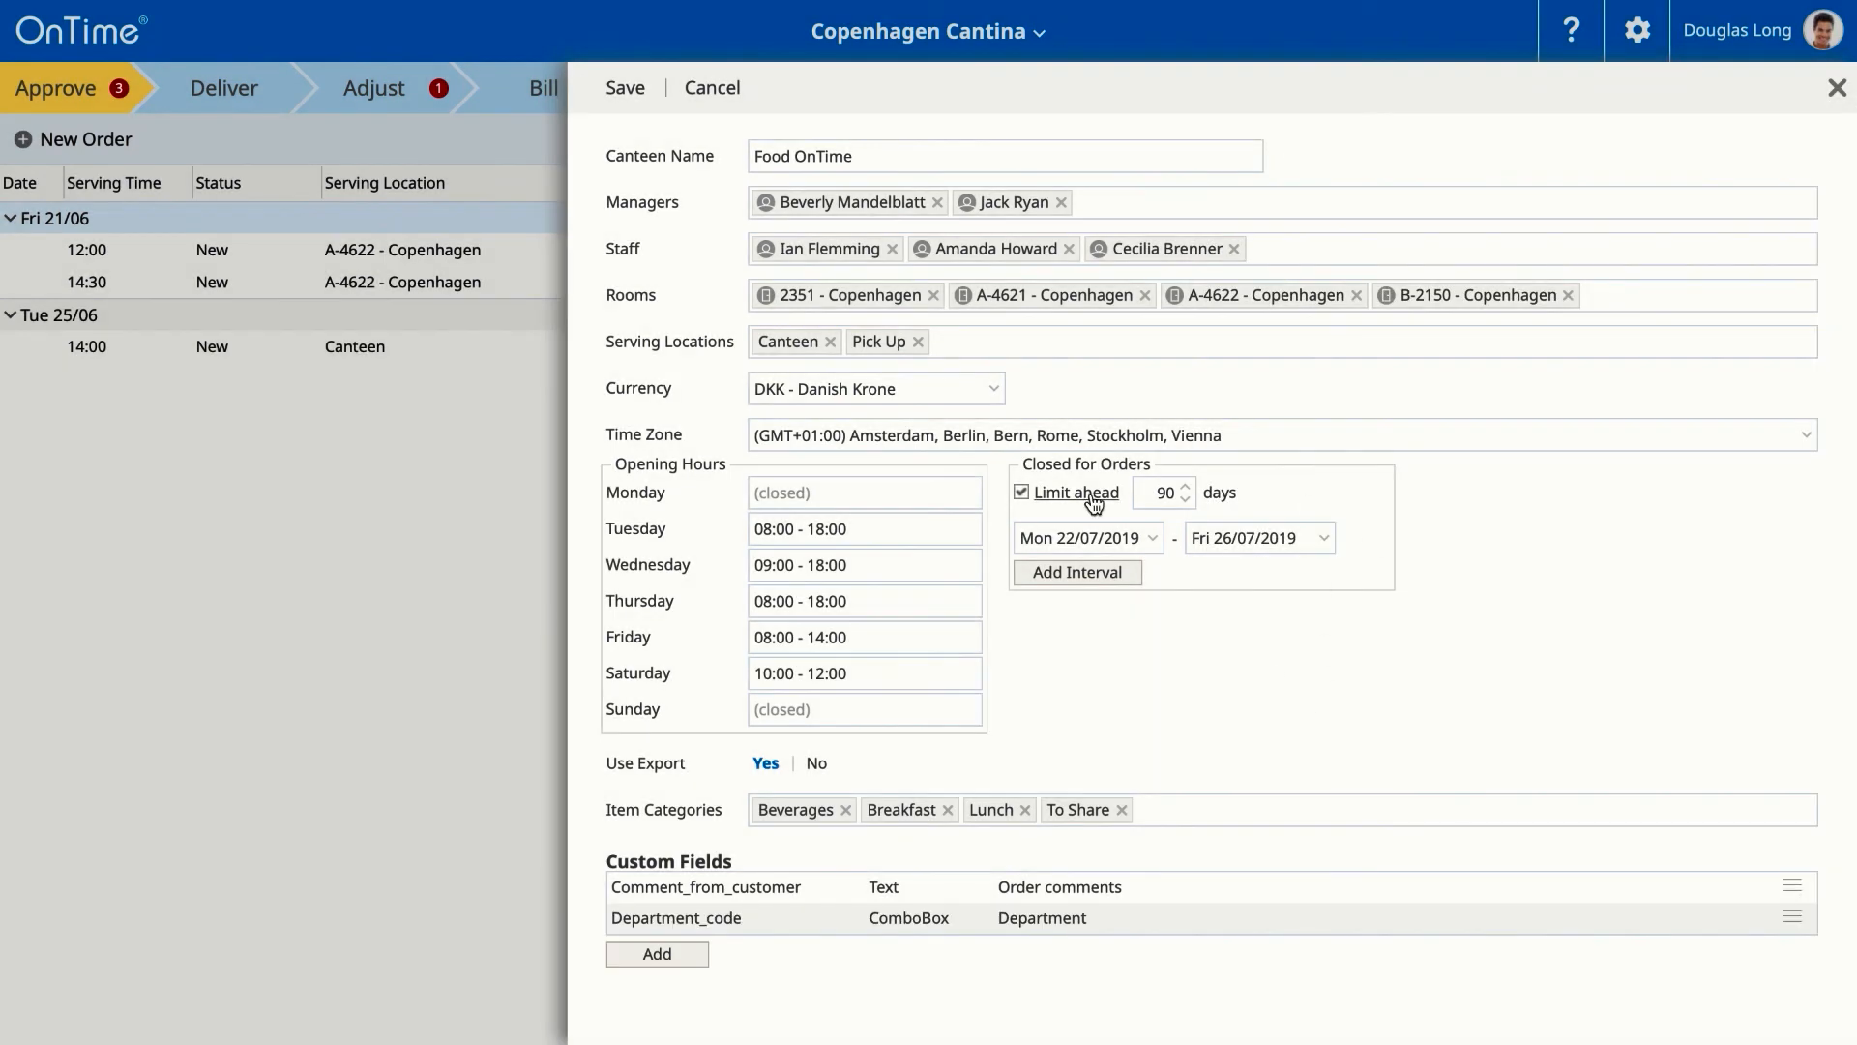
Step: Save the new canteen and switch the order overview to Food OnTime
left_click(625, 89)
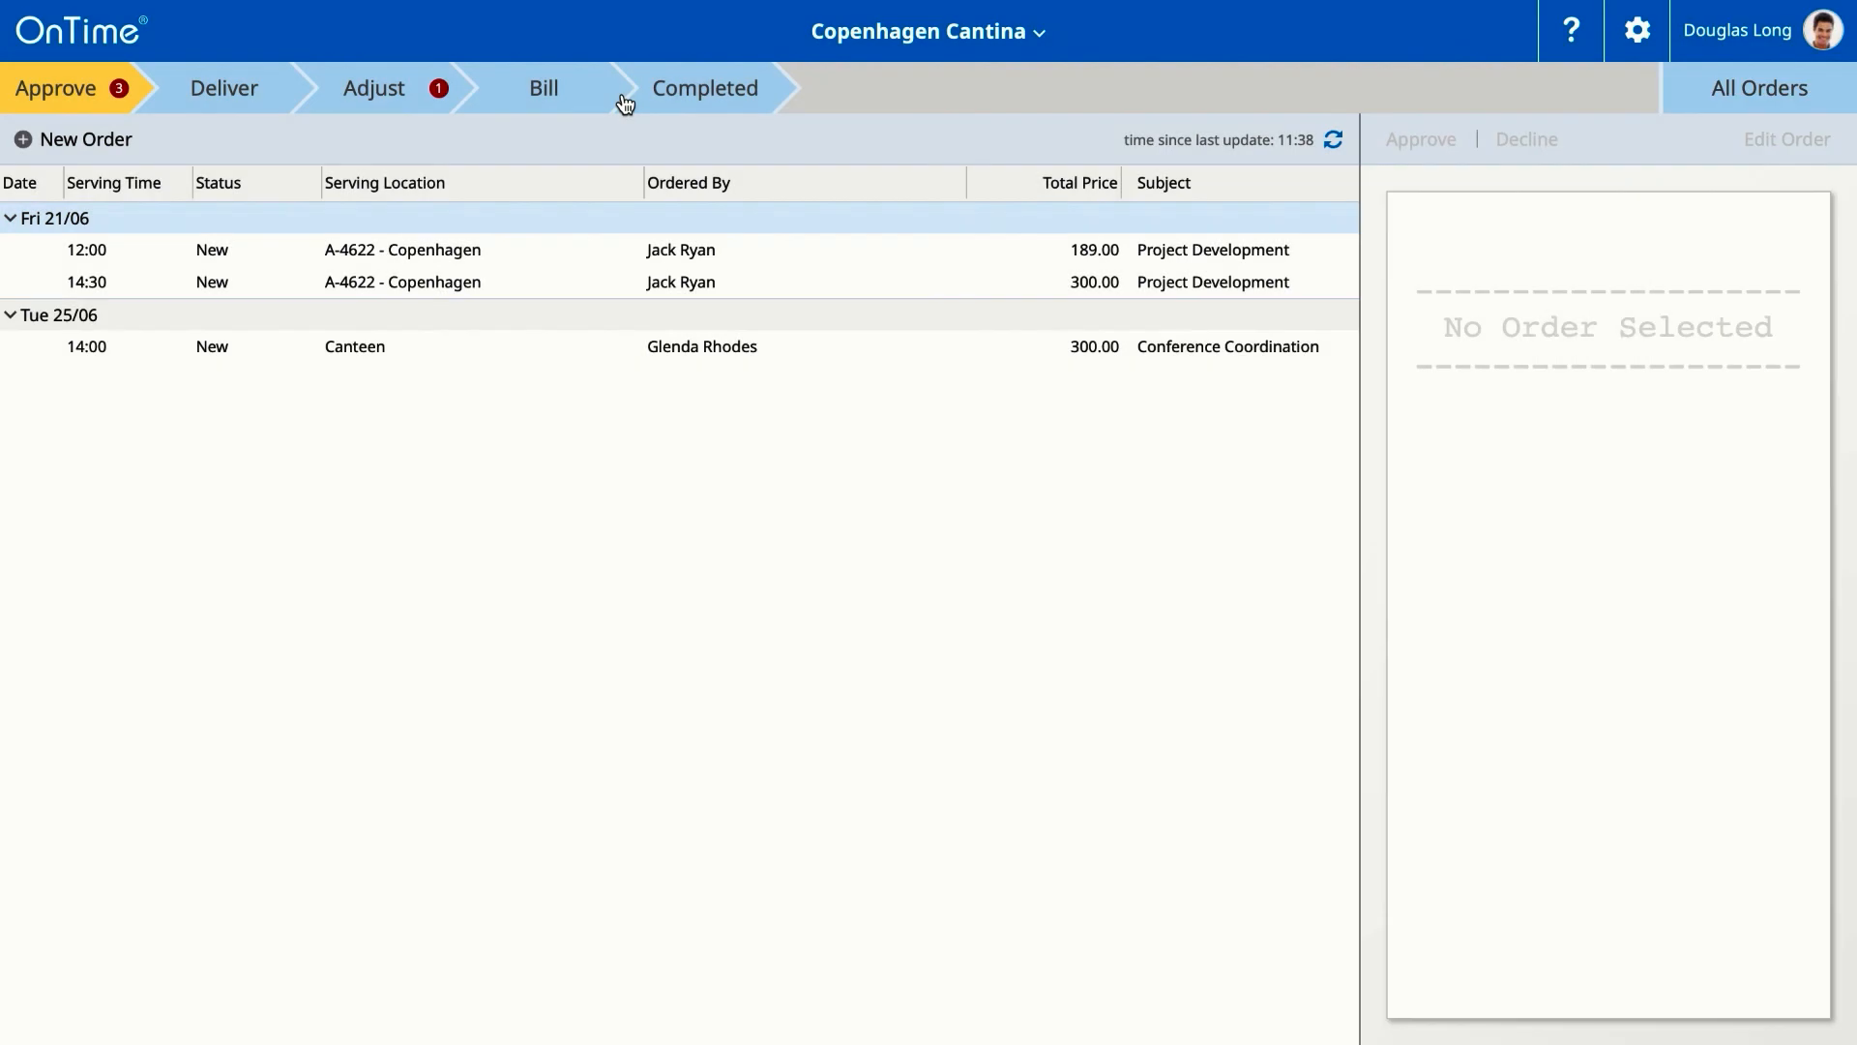
left_click(1038, 35)
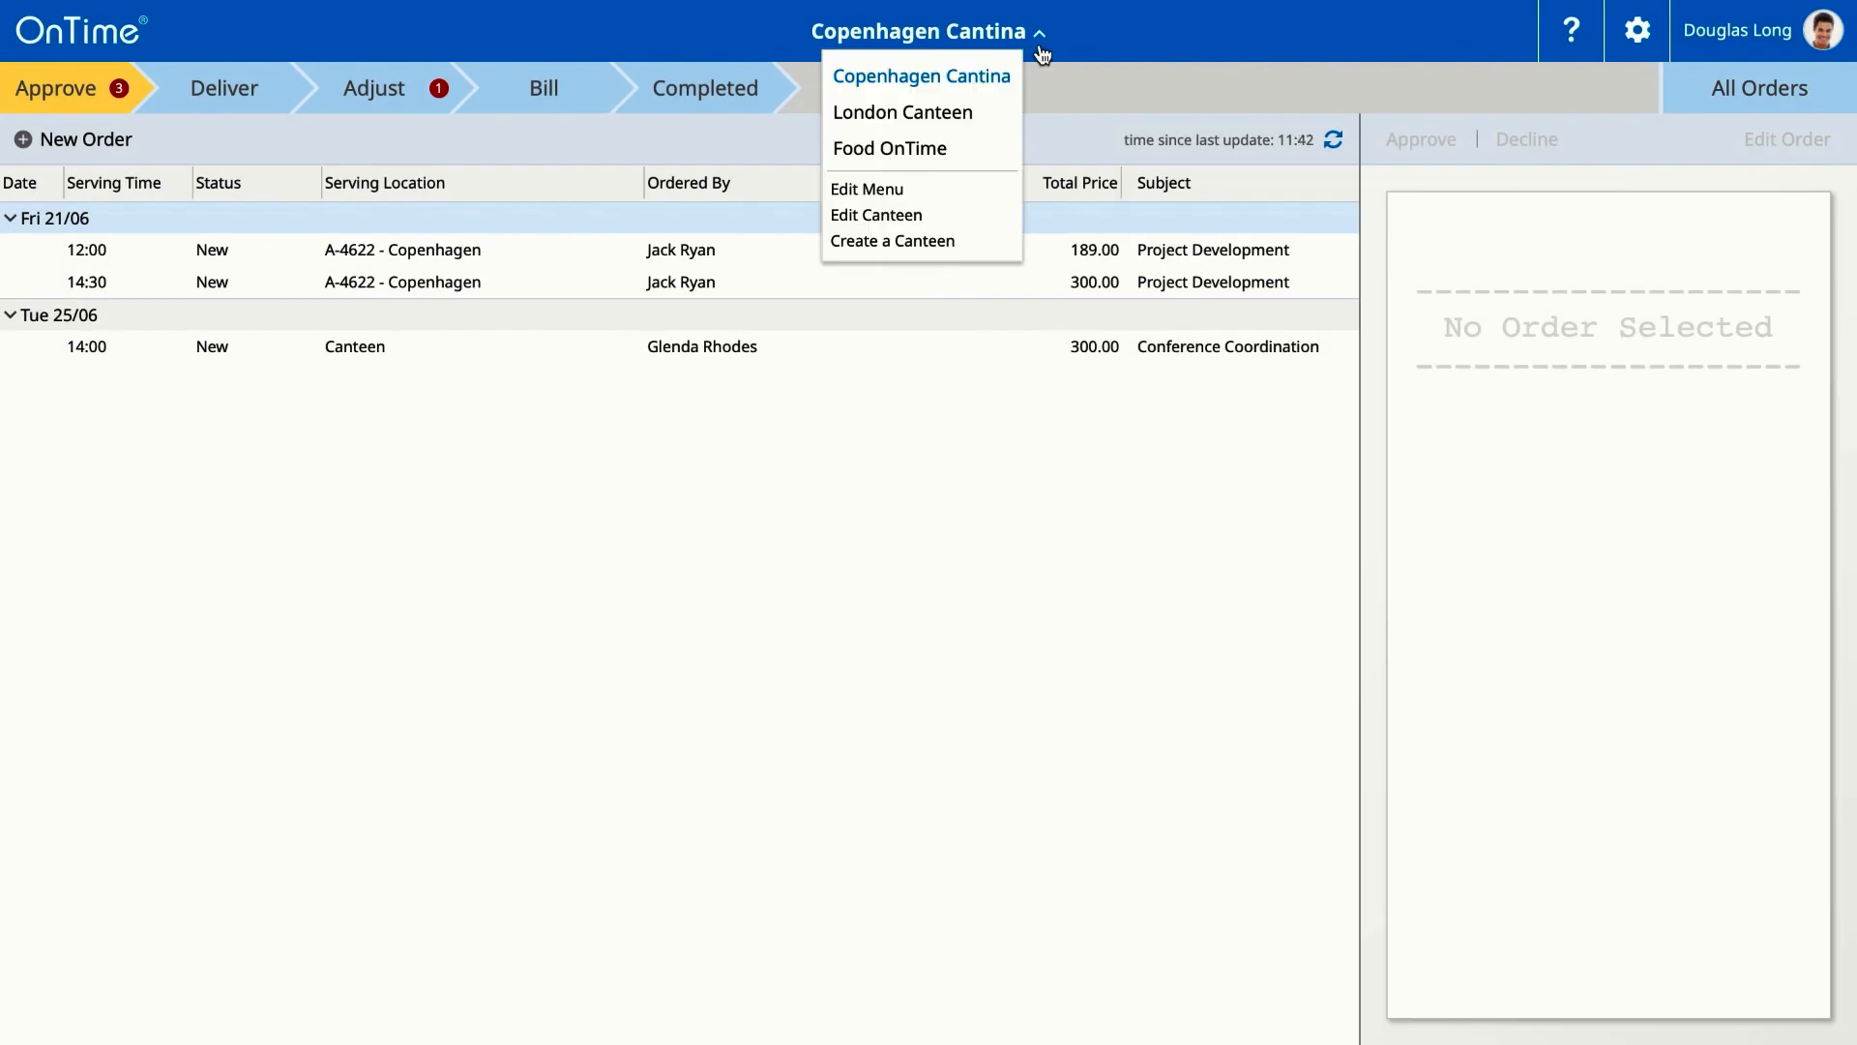
left_click(924, 149)
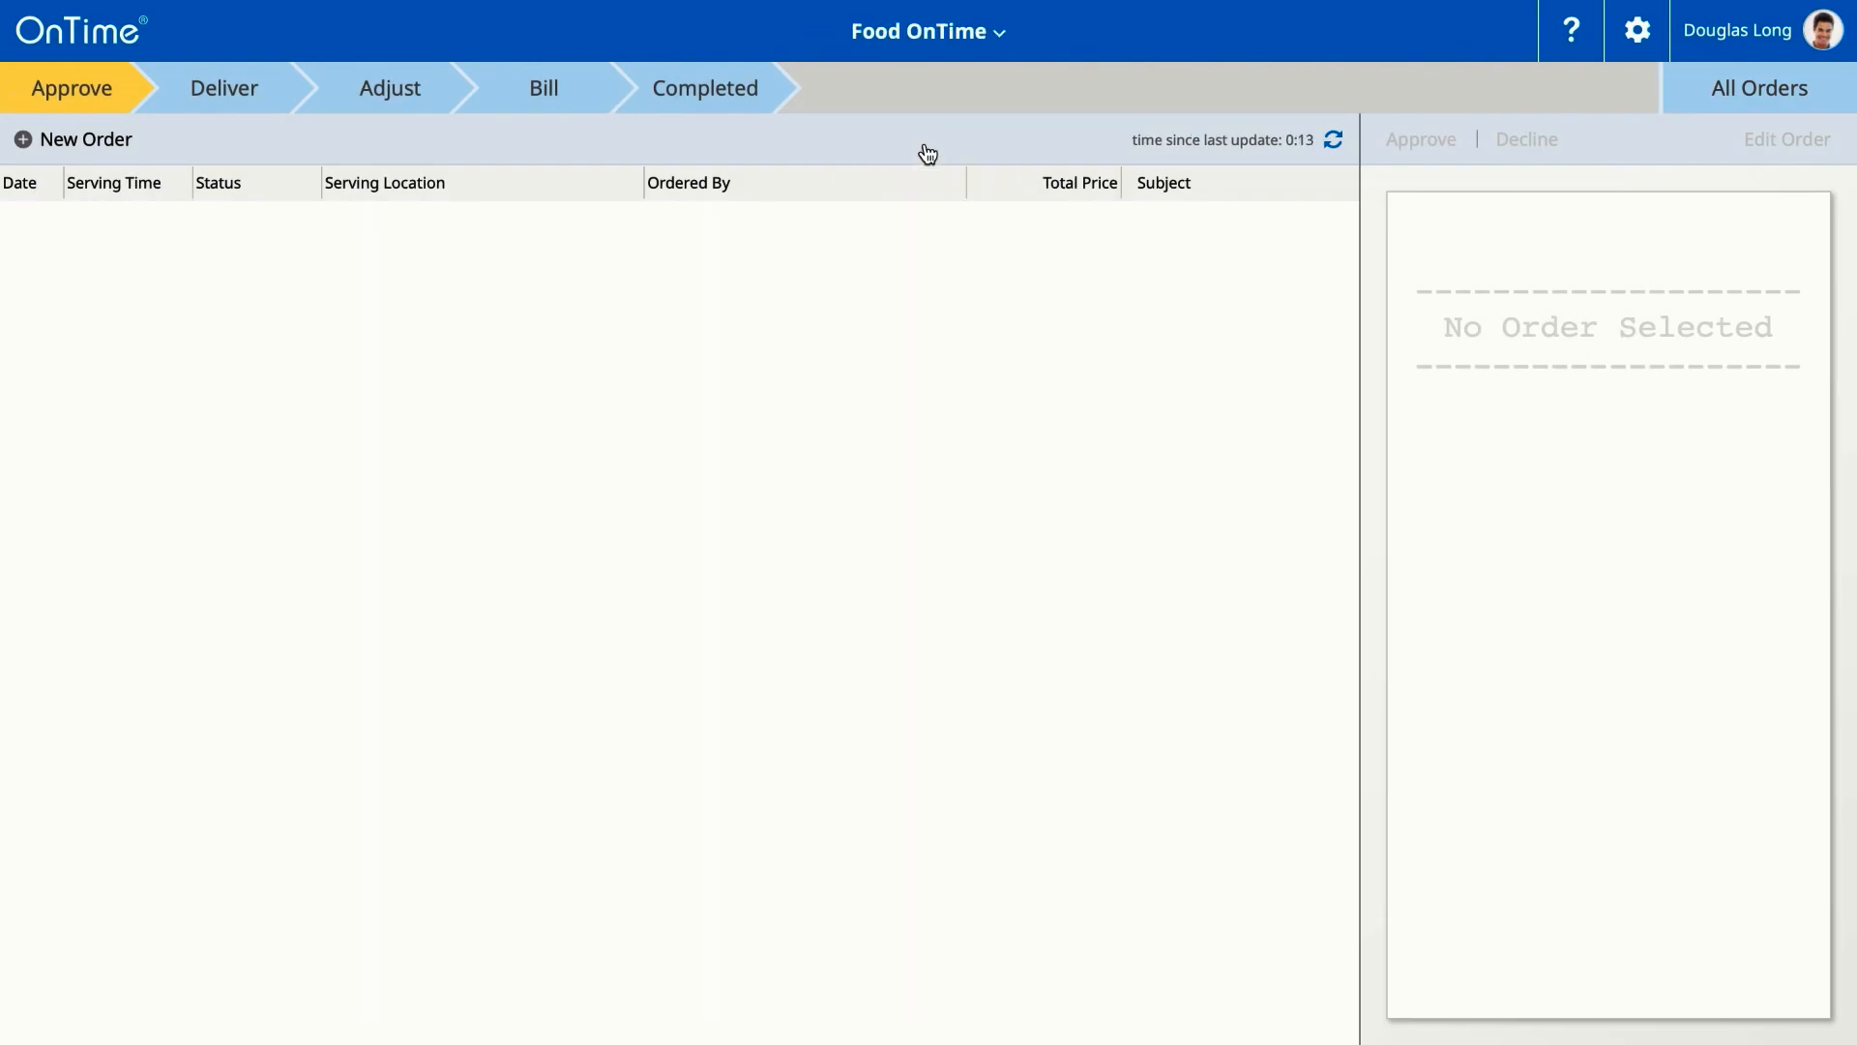
Step: Request deletion of the Food OnTime canteen from its settings, decline the deletion and cancel editing
left_click(996, 33)
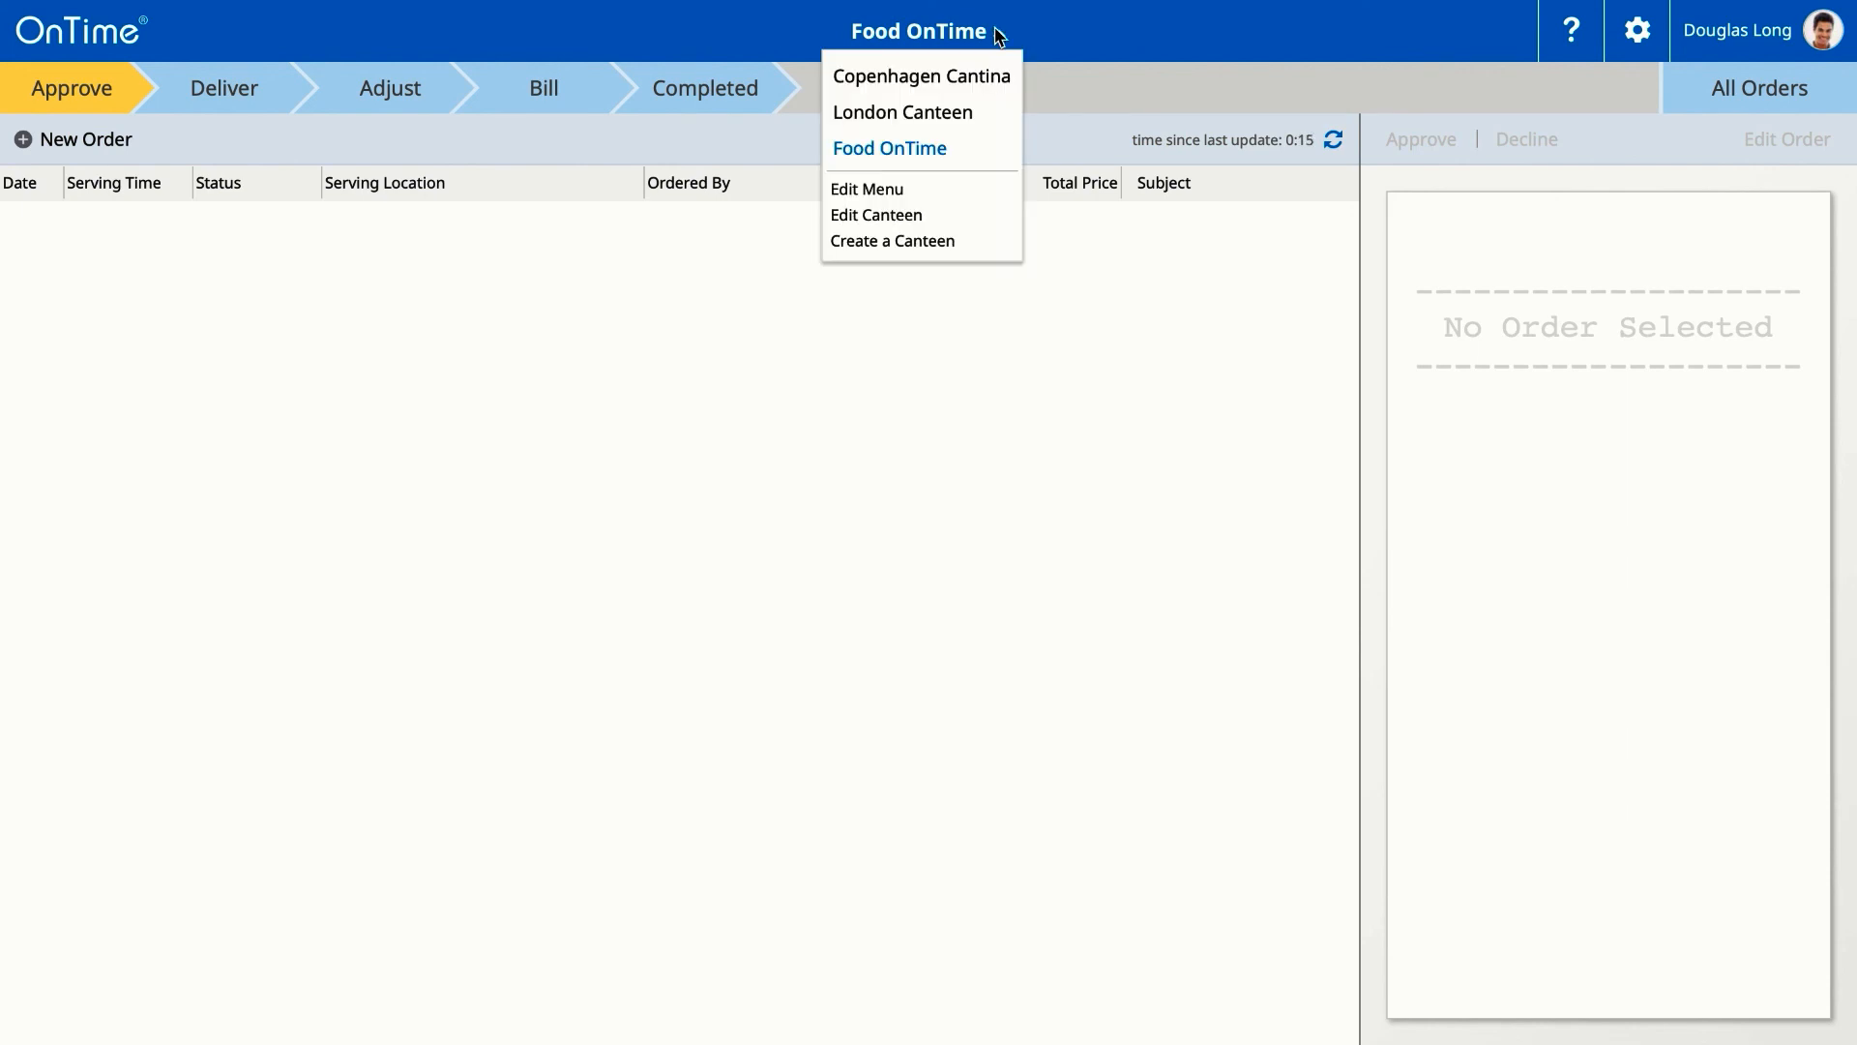
left_click(898, 216)
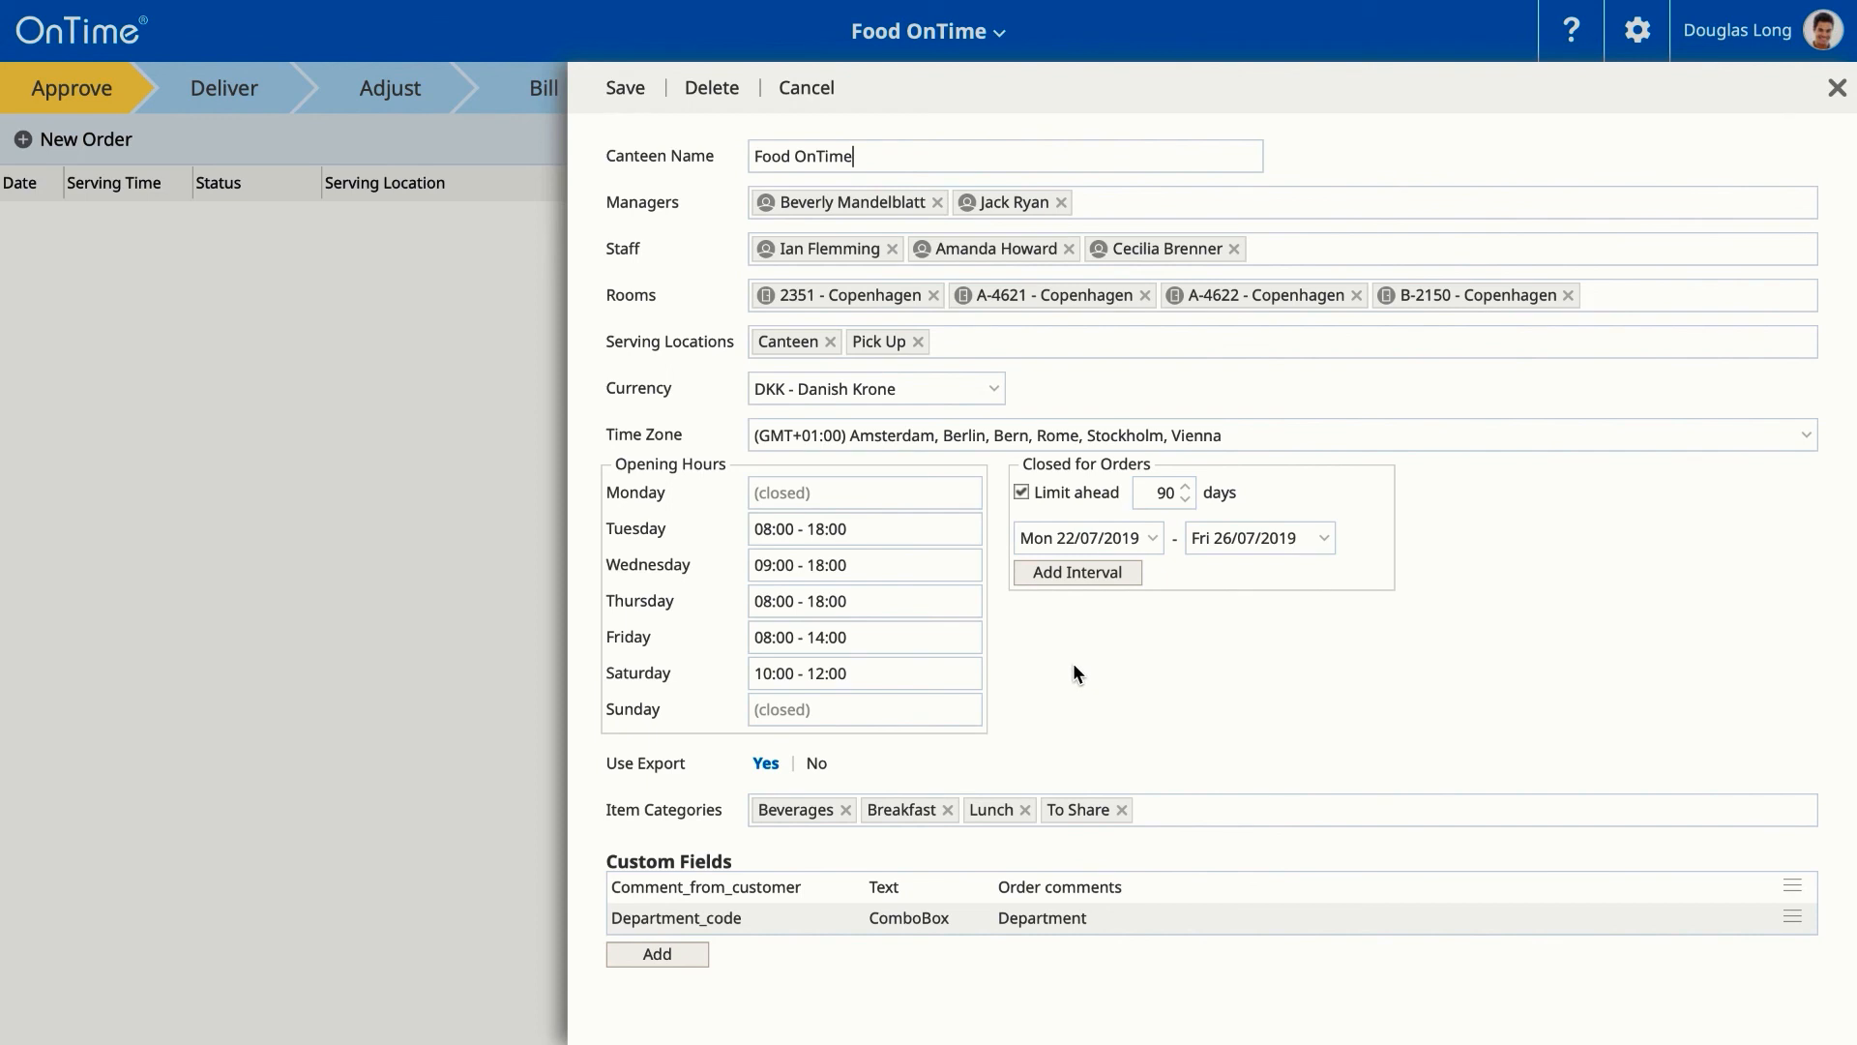
left_click(722, 89)
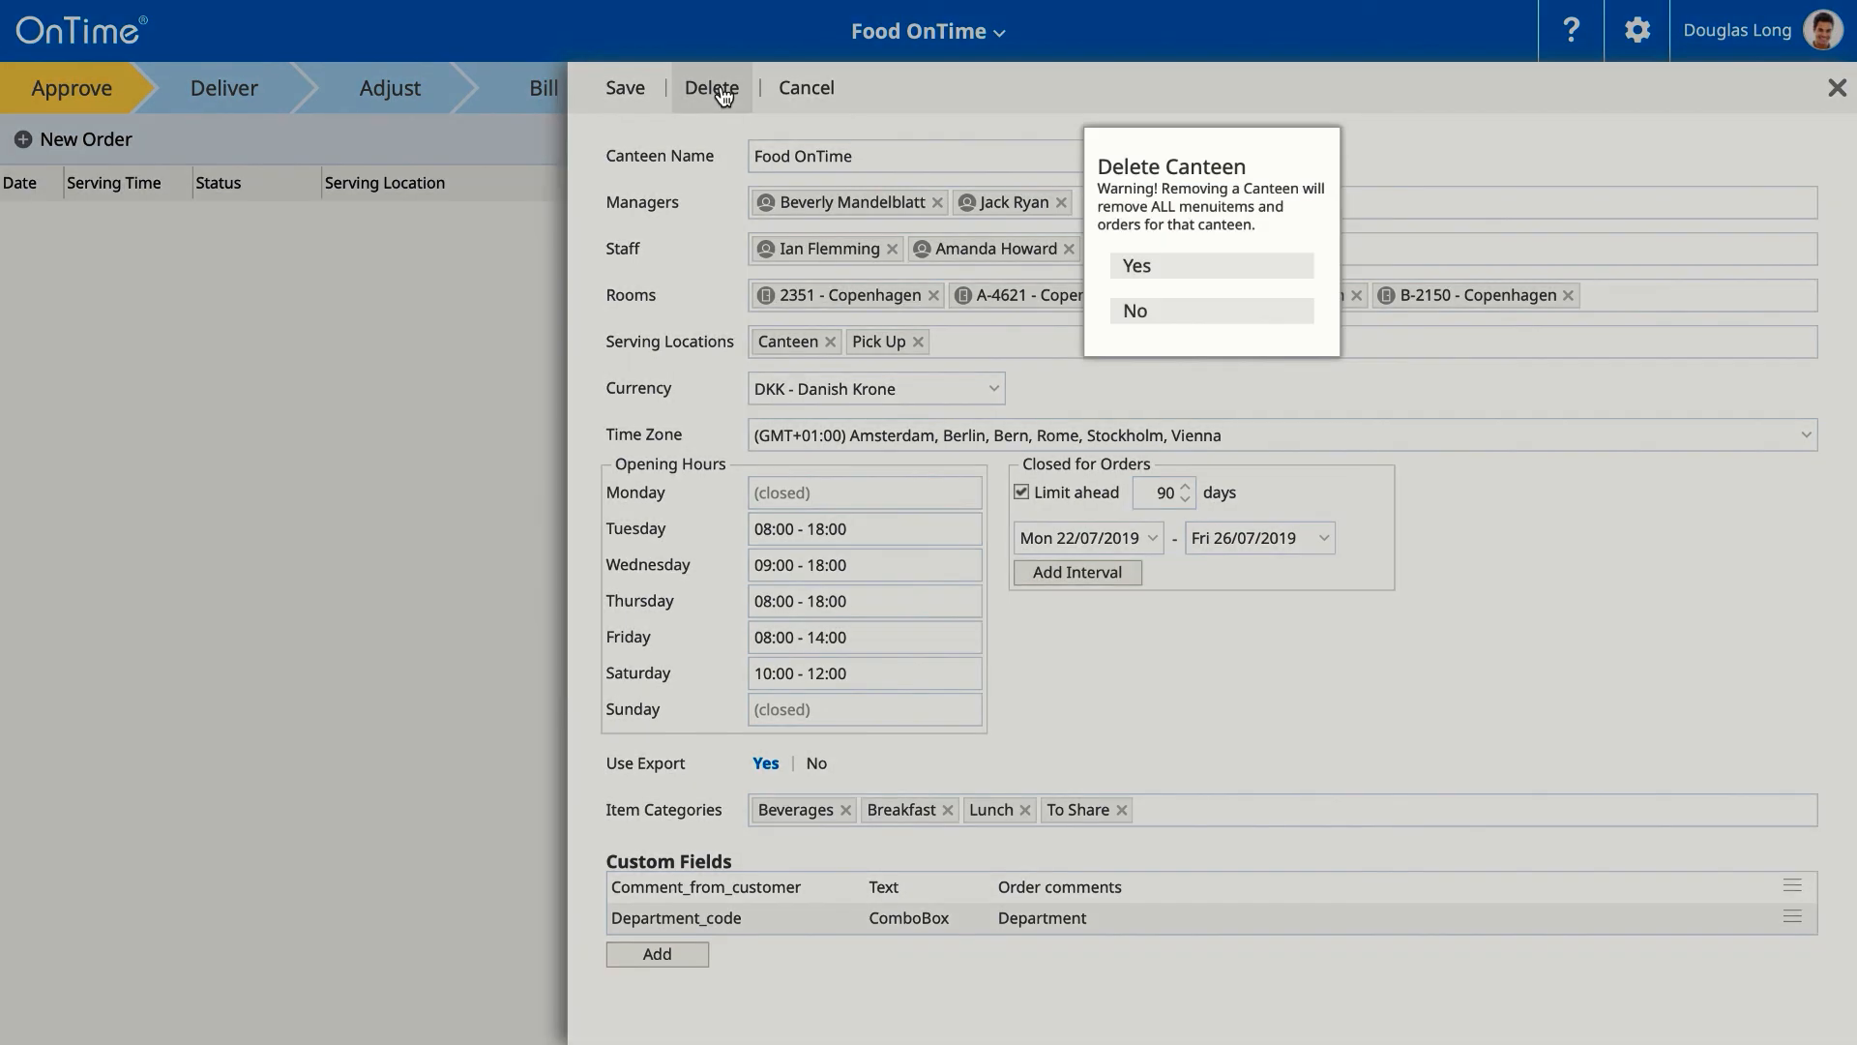
left_click(1123, 312)
left_click(806, 88)
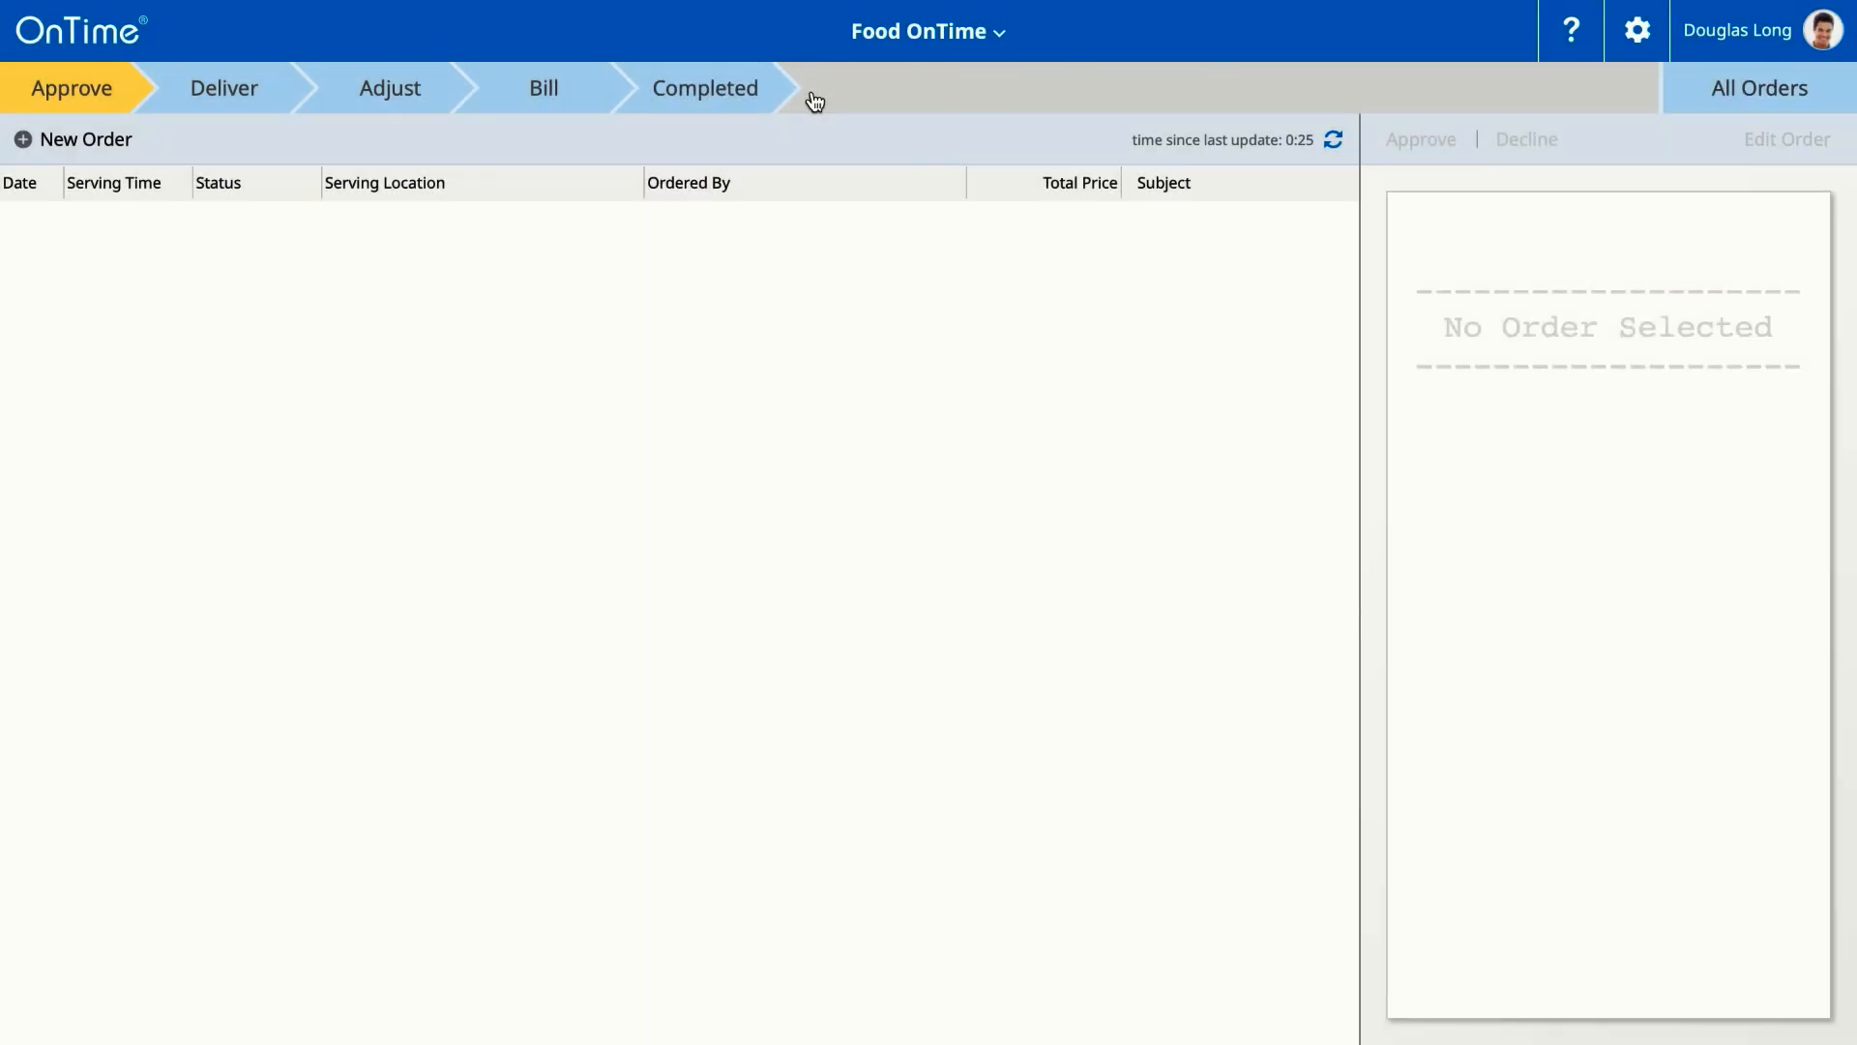